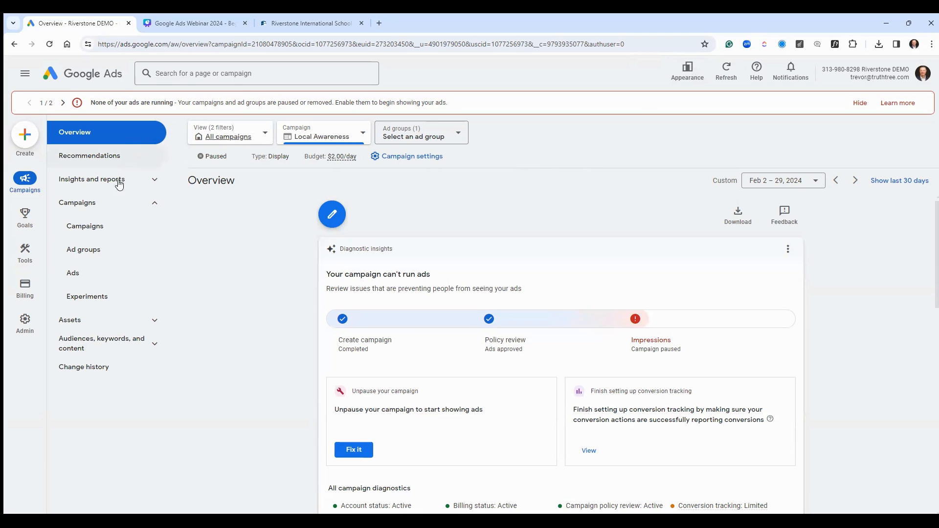
View the campaigns list and switch the campaign view to Preschool - Grade 2.
left_click(98, 238)
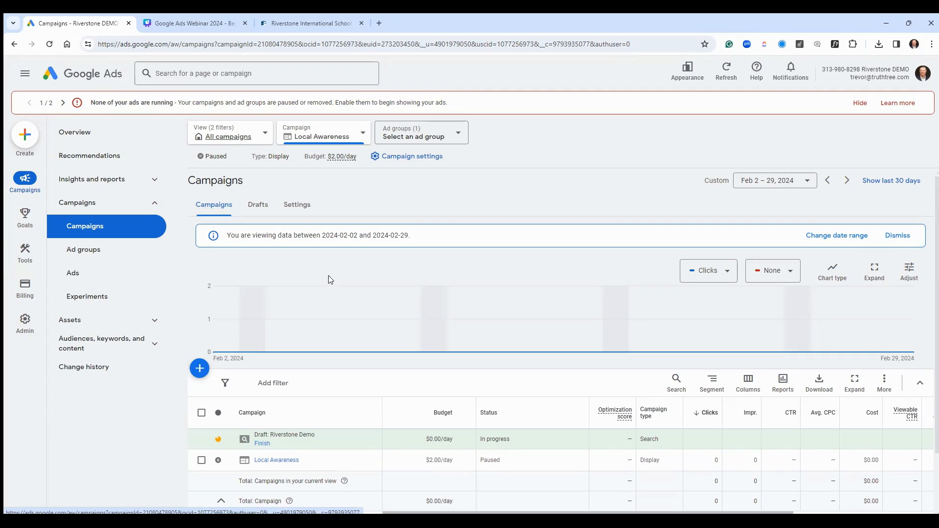
left_click(344, 136)
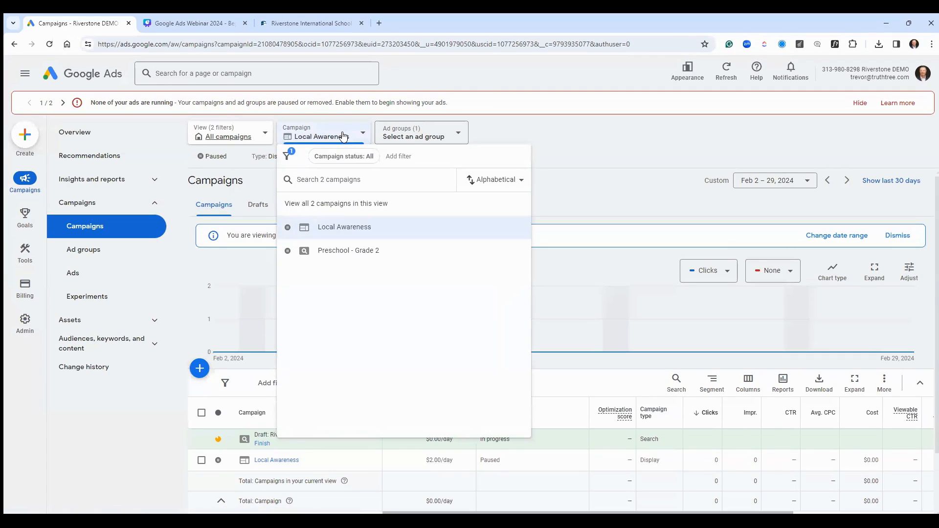
left_click(345, 251)
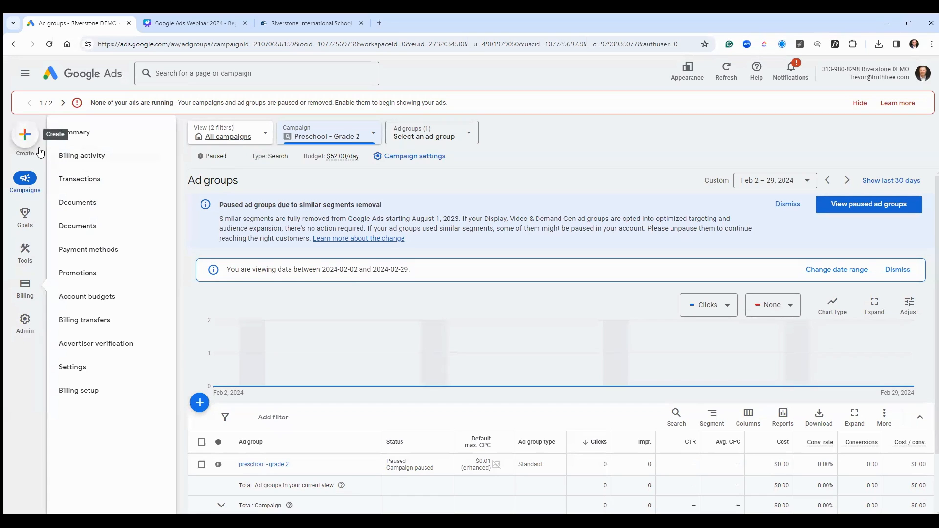
Start a new campaign with the Website traffic objective and accept the default Page views conversion goal.
left_click(23, 141)
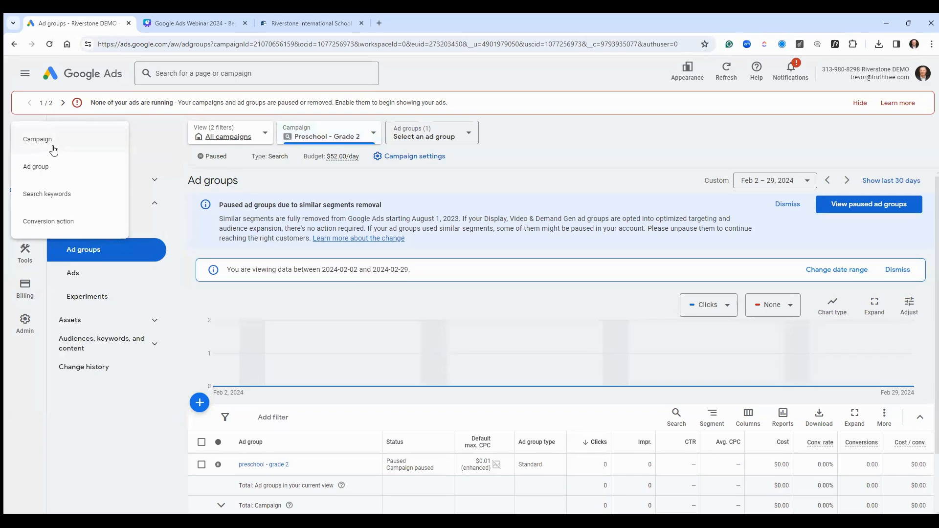
left_click(49, 142)
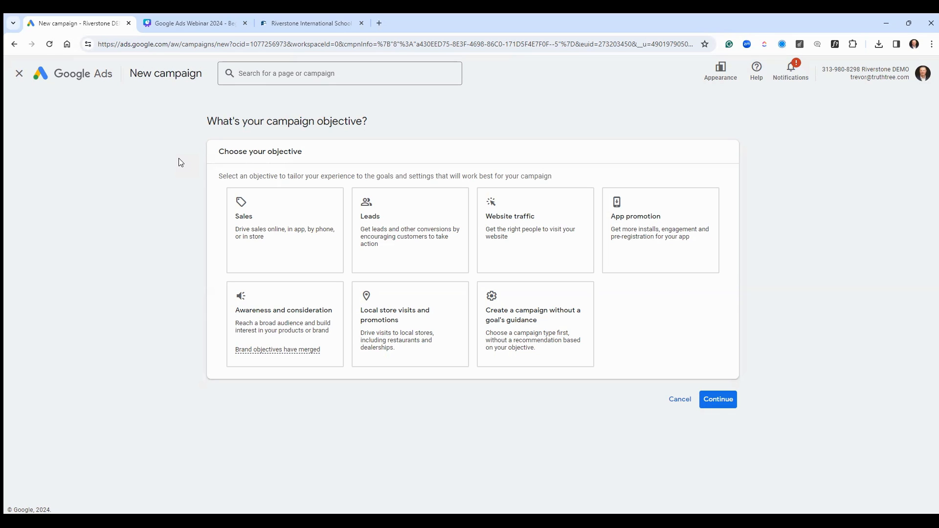
left_click(236, 263)
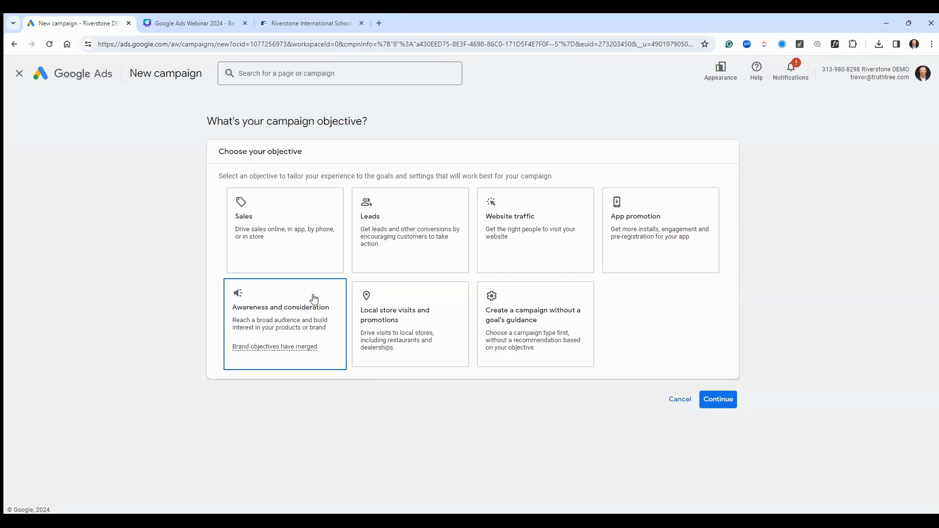
left_click(510, 238)
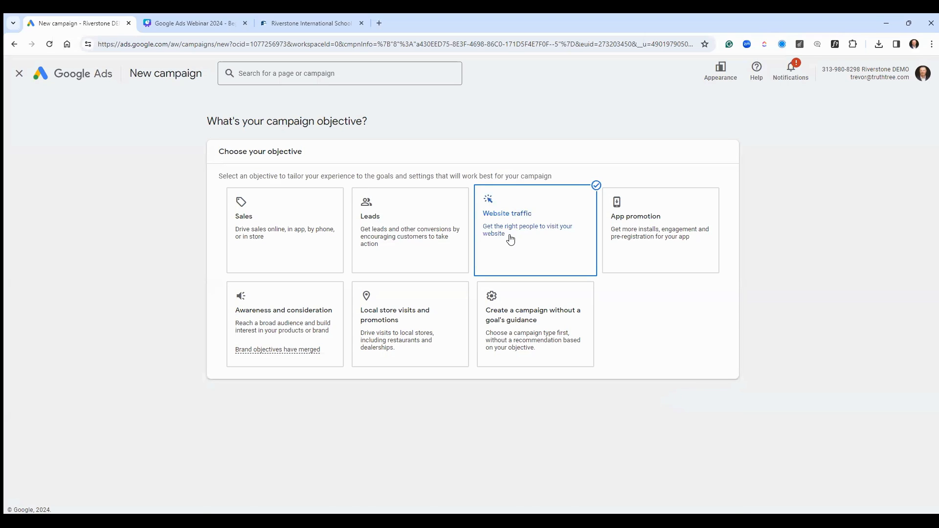
scroll(485, 274, "down", 2)
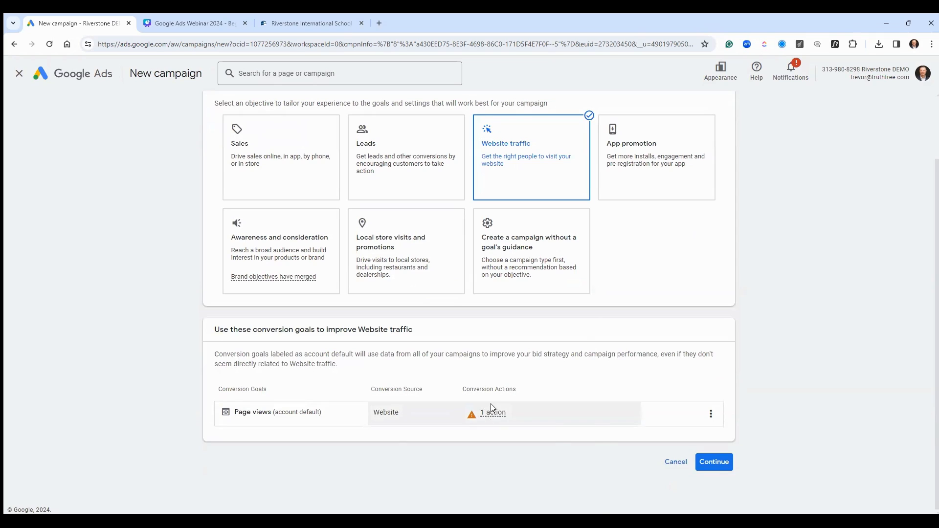
mouse_move(492, 404)
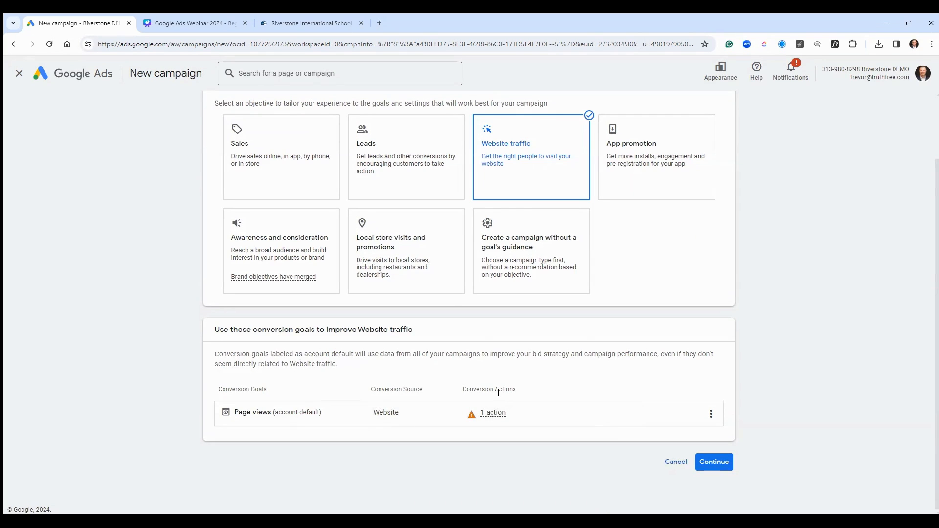
left_click(703, 463)
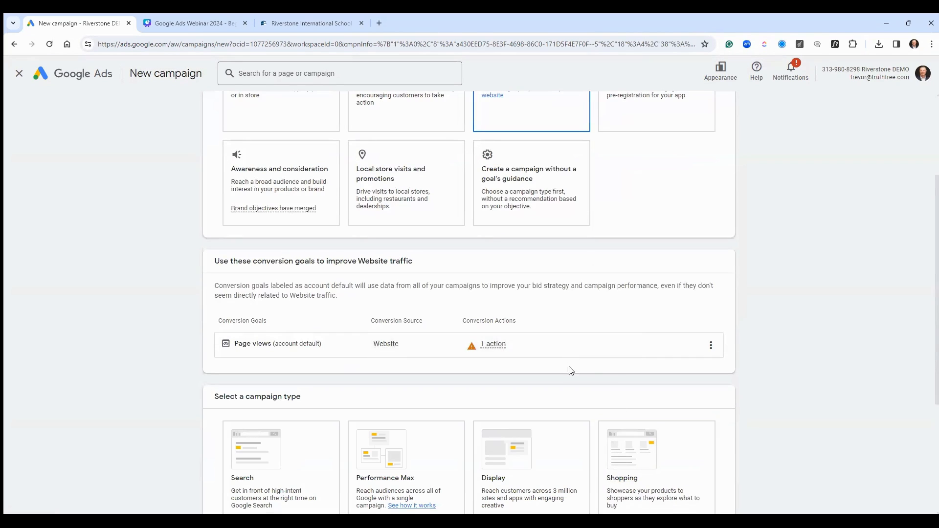
Choose Search as the campaign type and enter riverstoneschool.org as the business website.
scroll(571, 371, "down", 4)
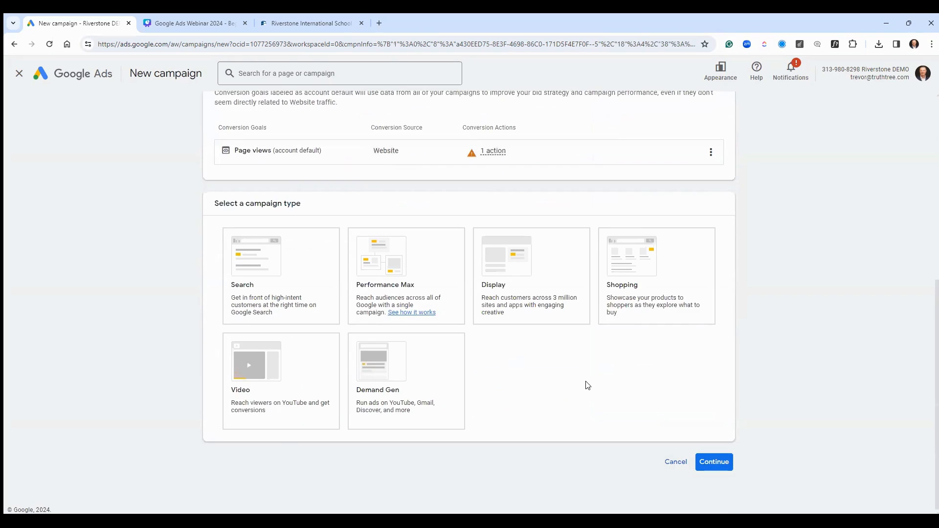
left_click(347, 250)
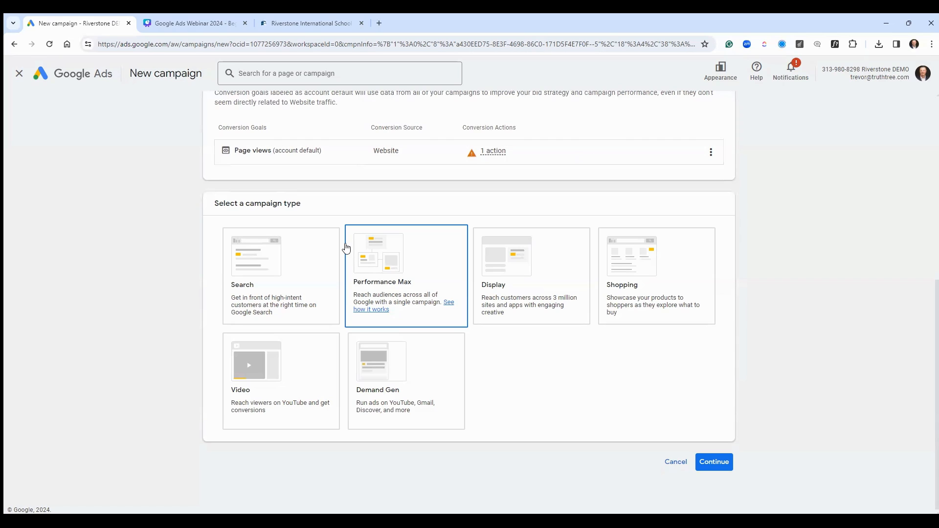
left_click(298, 263)
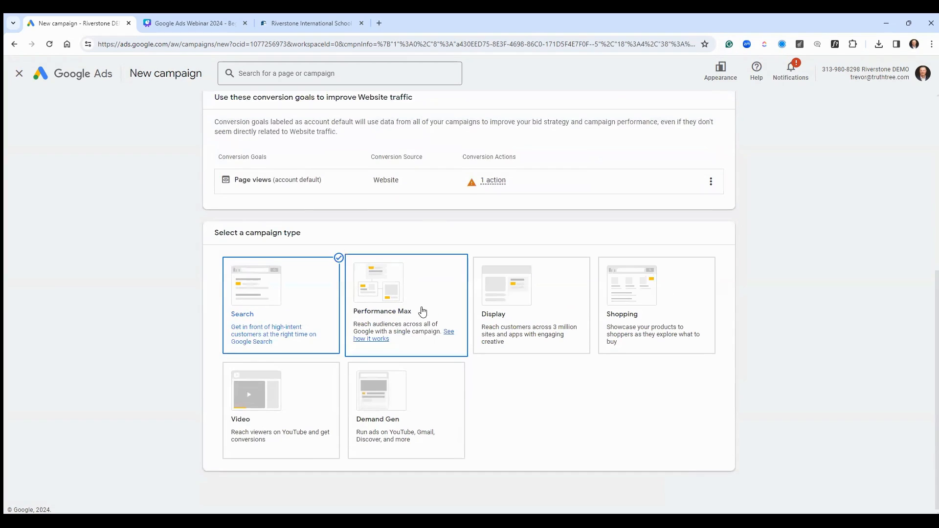
scroll(436, 293, "down", 3)
left_click(353, 370)
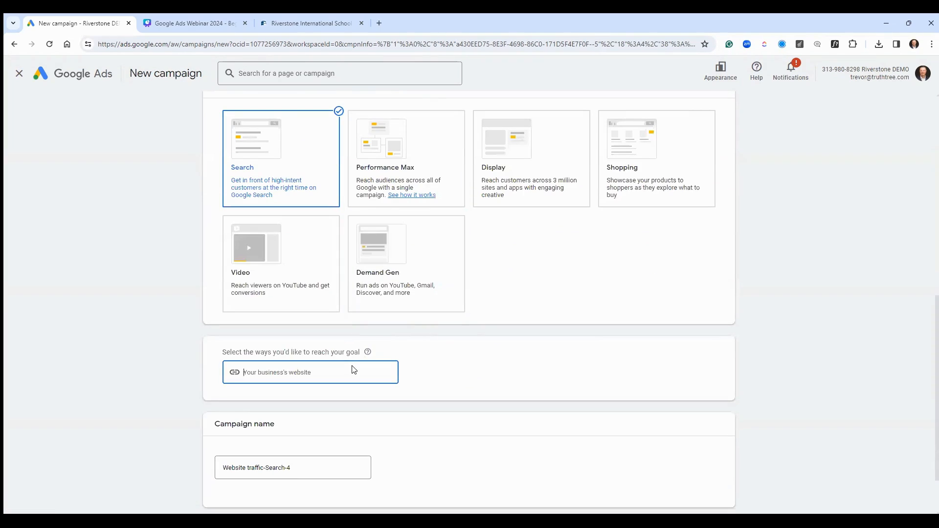
type("riverstoneschool.org")
Name the campaign Test 1 and continue by starting a new campaign instead of finishing the saved draft.
scroll(342, 389, "down", 3)
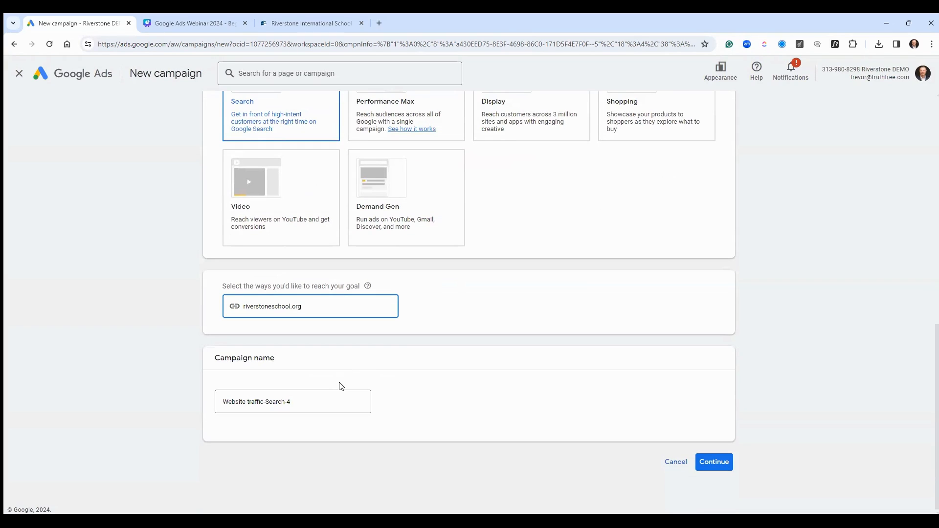
scroll(362, 424, "up", 2)
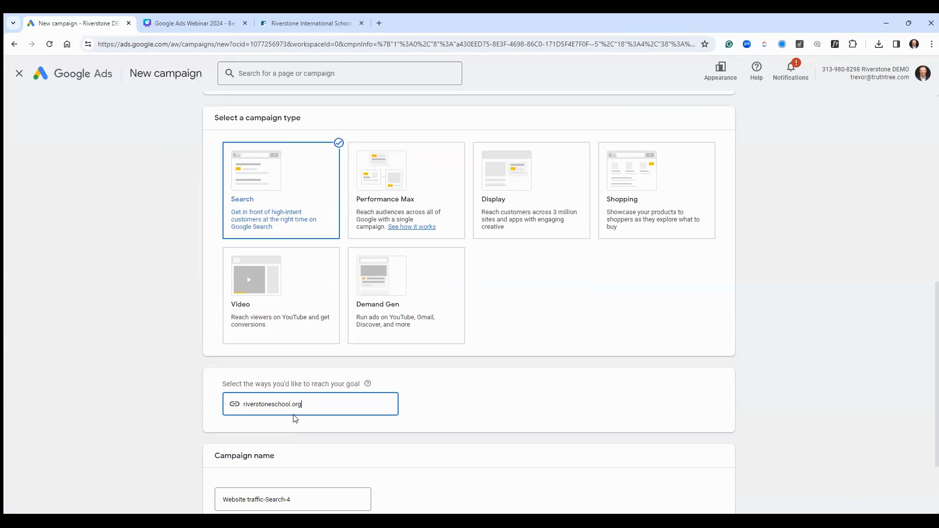
scroll(295, 418, "down", 2)
triple_click(301, 405)
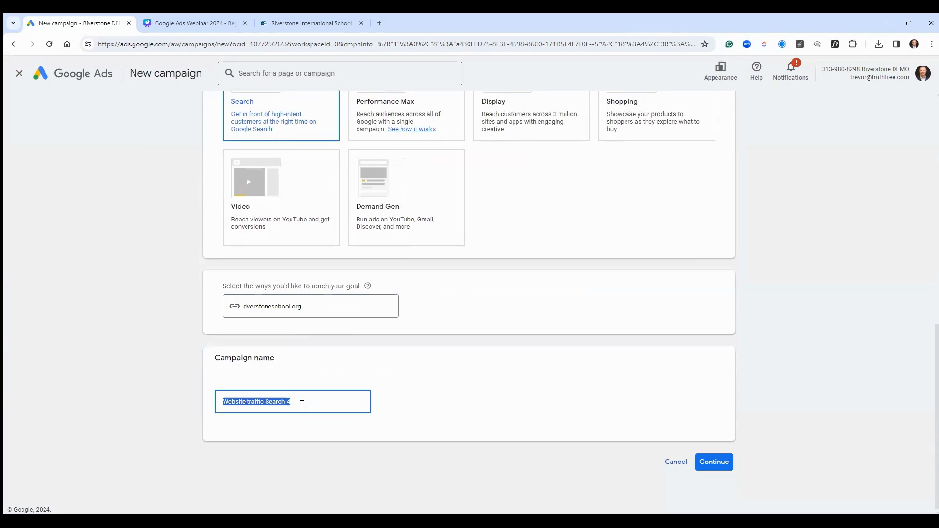
type("Test 1")
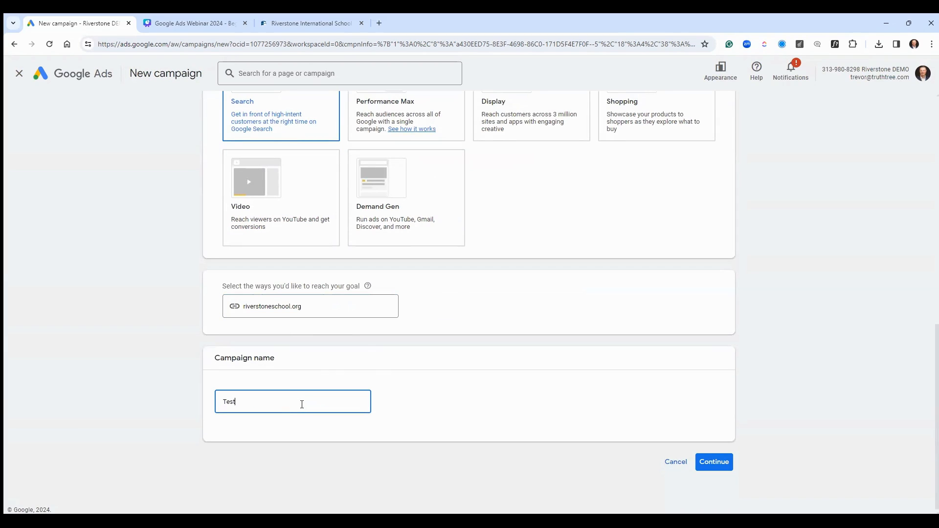
left_click(708, 463)
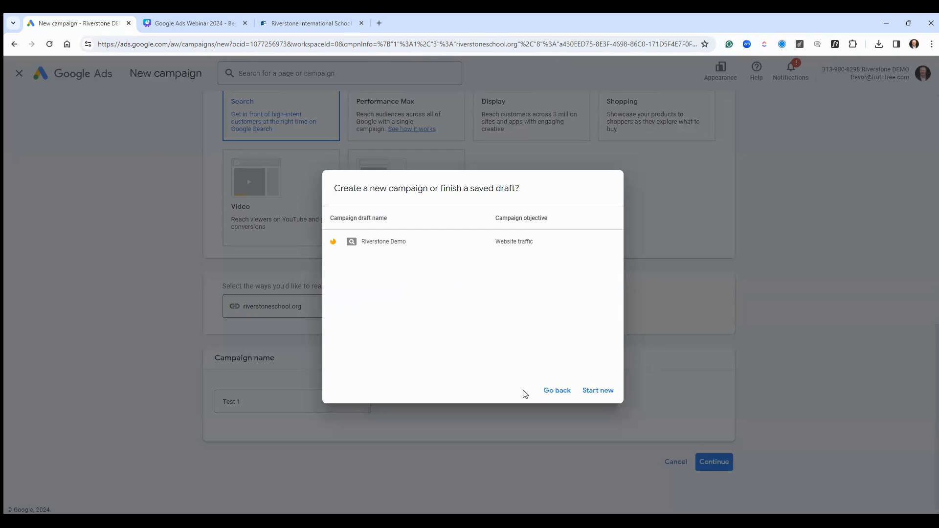
left_click(593, 393)
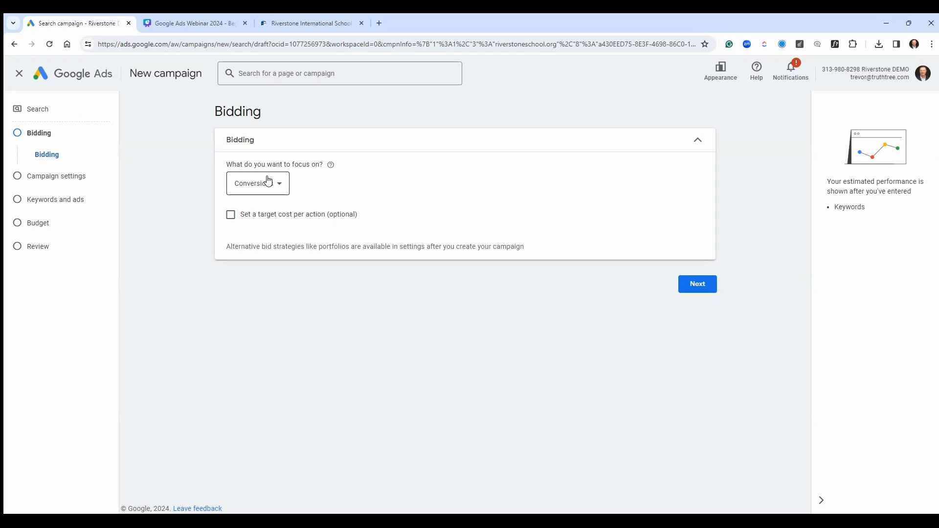
Set the bidding focus to Clicks without a maximum bid limit and proceed to the campaign settings.
left_click(268, 178)
left_click(225, 181)
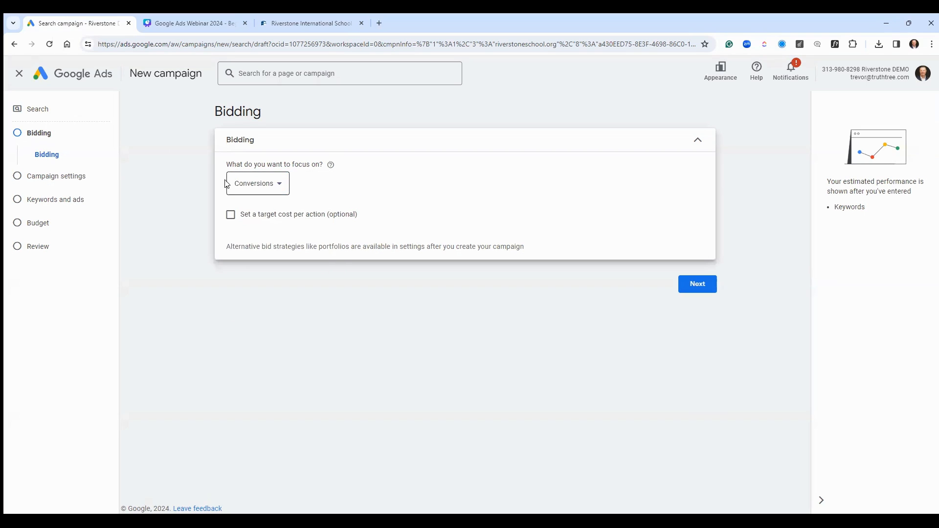
left_click(264, 190)
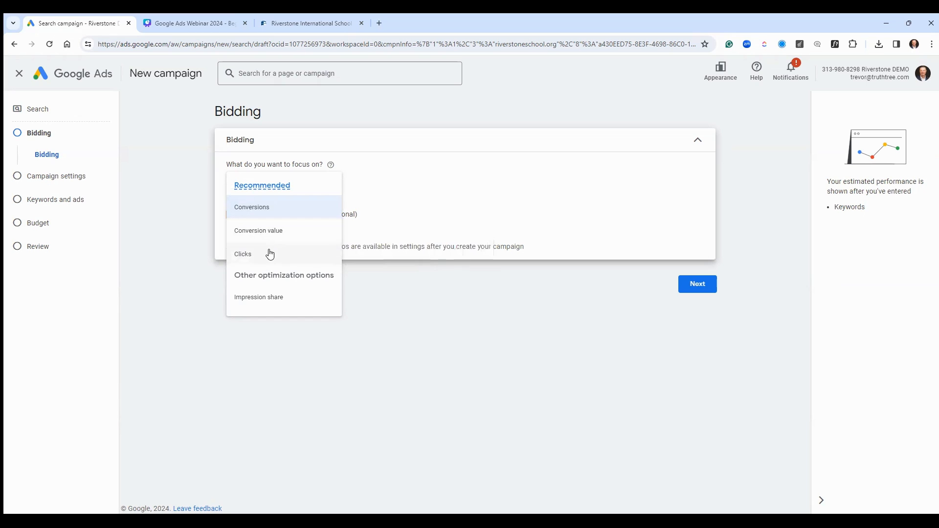
left_click(265, 252)
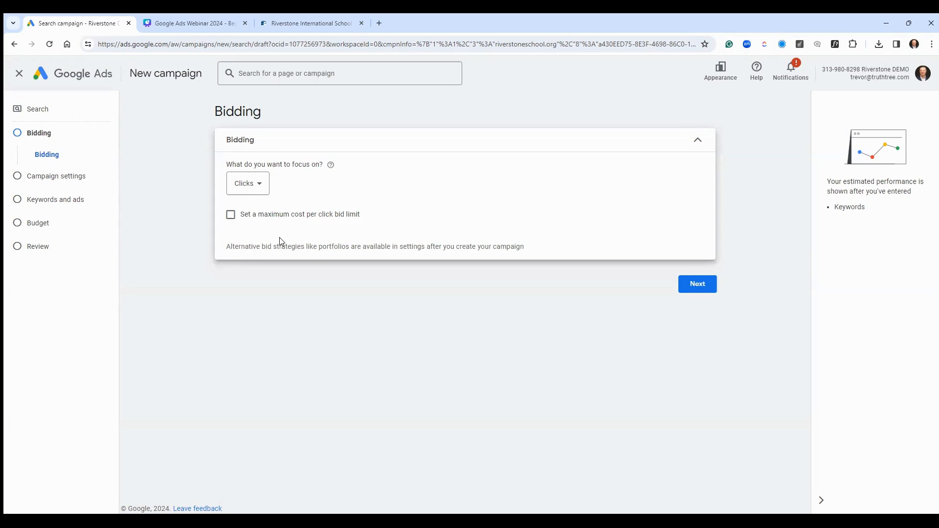
left_click(248, 183)
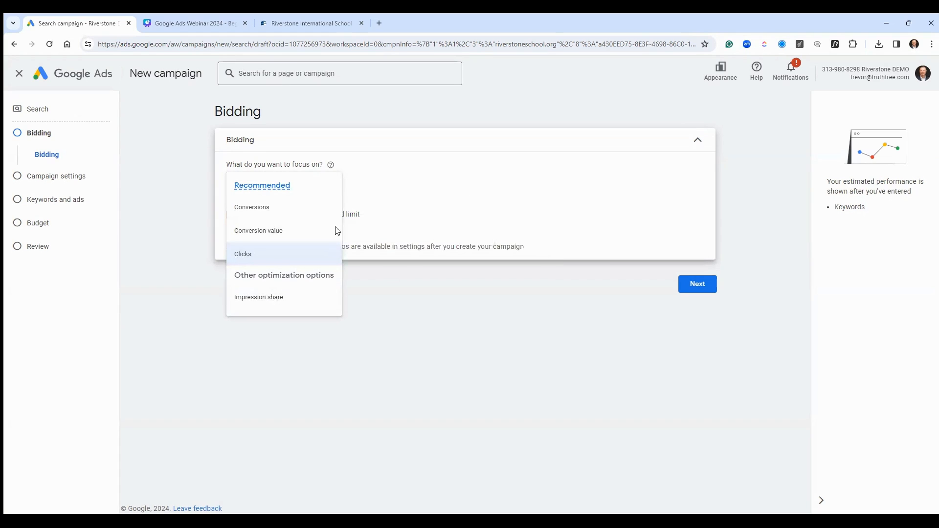
left_click(264, 255)
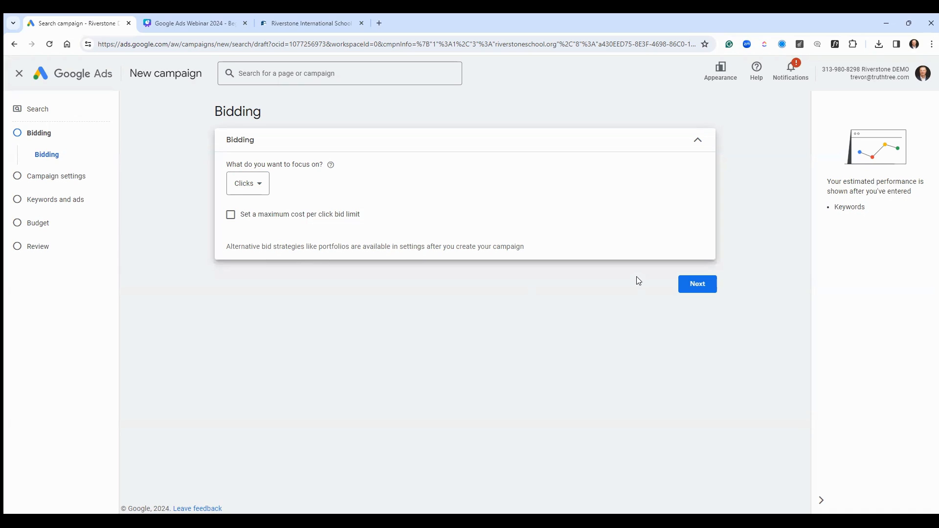
left_click(701, 288)
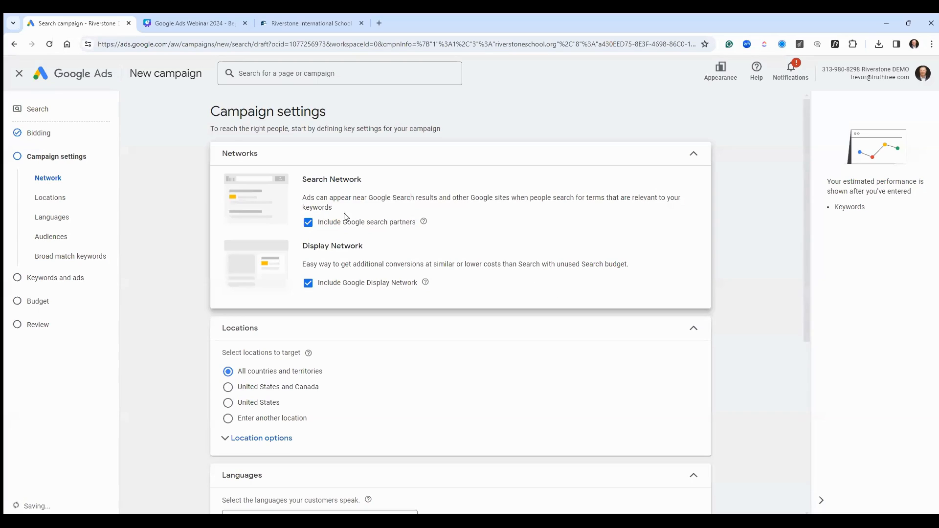
Exclude Google search partners and the Google Display Network from the campaign's networks.
left_click(308, 223)
left_click(308, 283)
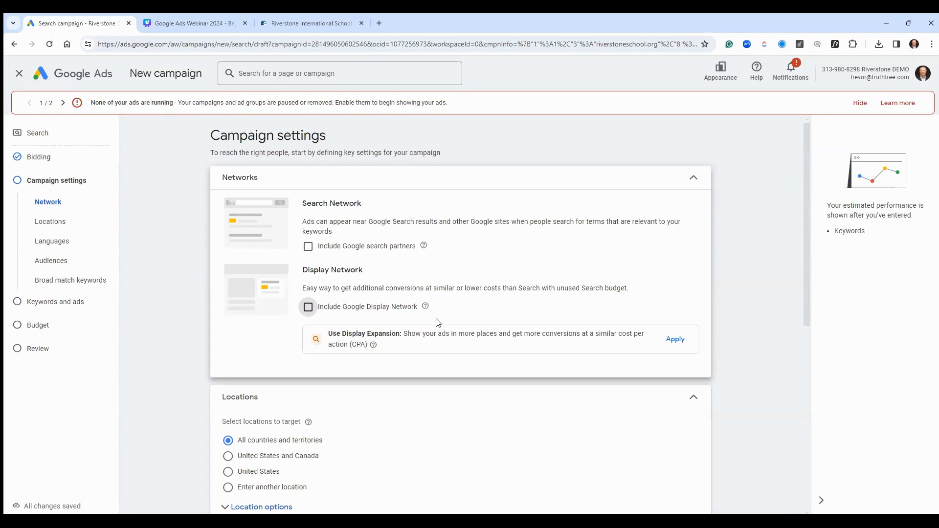
mouse_move(426, 308)
Use the advanced search for another location to target the Boise ID, United States Nielsen DMA region.
scroll(264, 324, "down", 2)
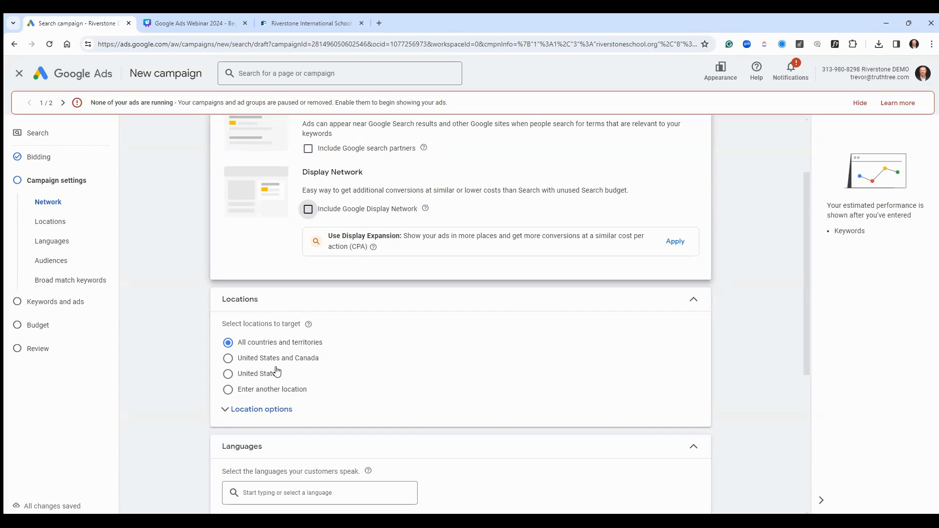
left_click(260, 390)
scroll(260, 389, "down", 2)
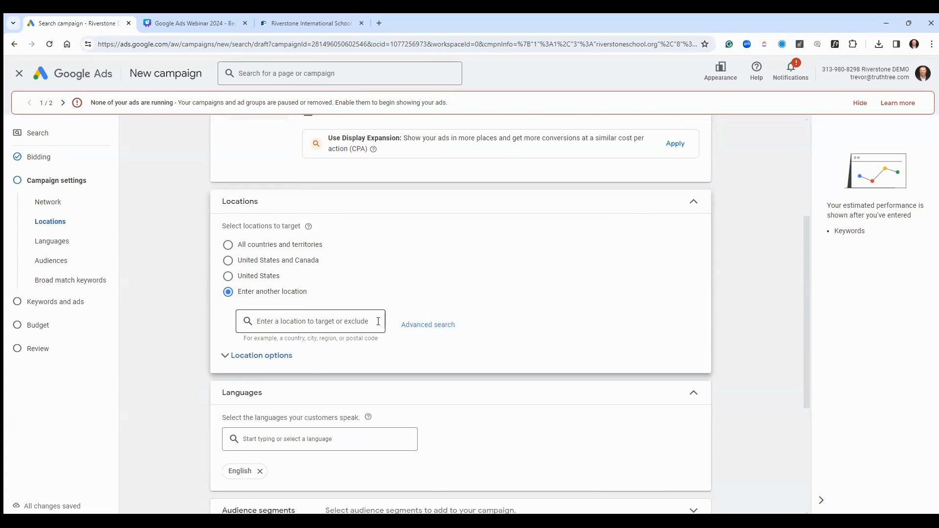
left_click(426, 331)
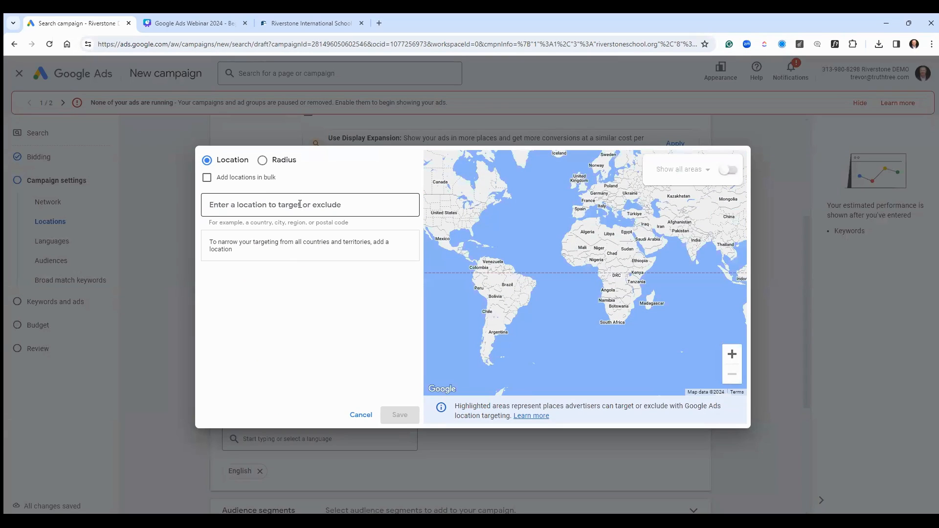
left_click(274, 203)
type("boise")
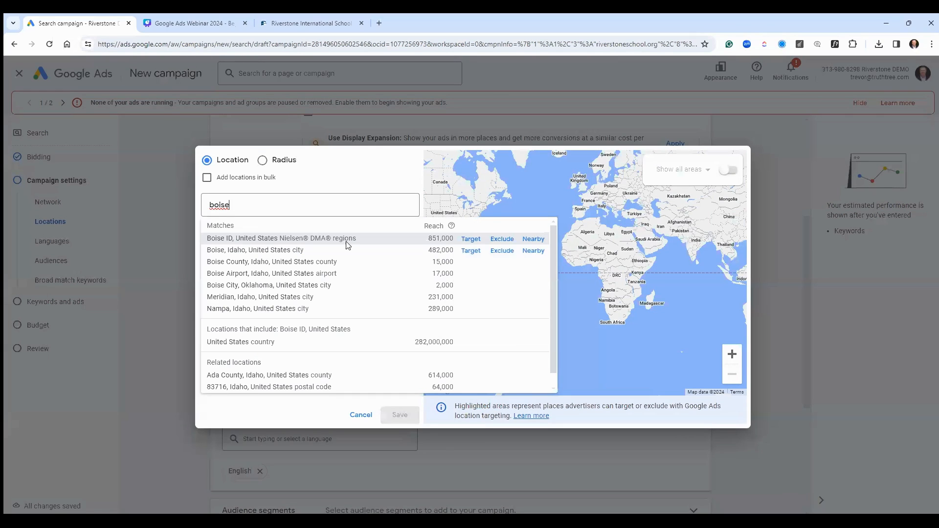
left_click(470, 239)
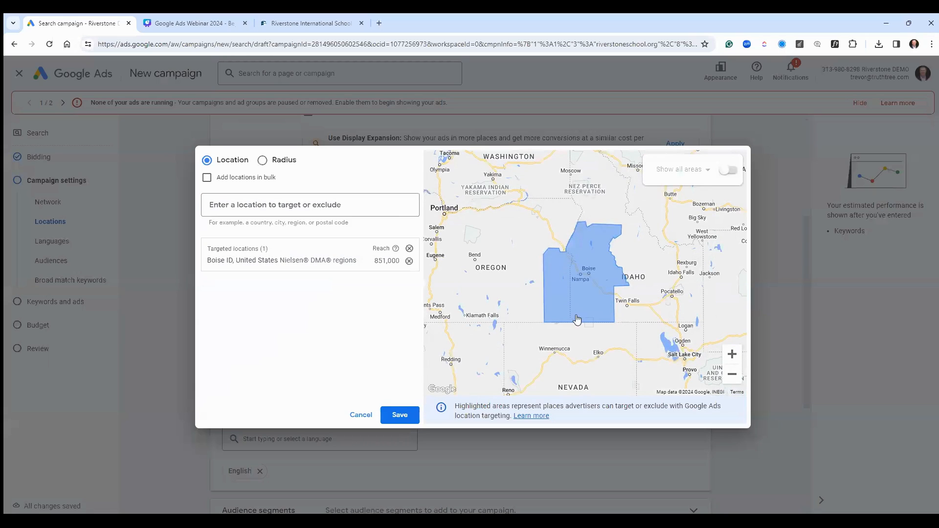
Add the city of Boise, Idaho, United States to the targeted locations and check the targeted area on the map.
type("boise")
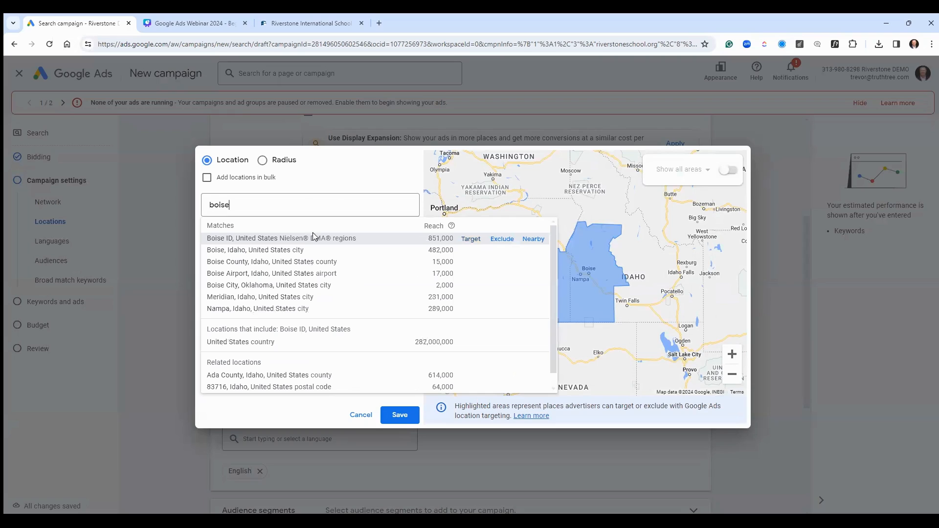
left_click(471, 251)
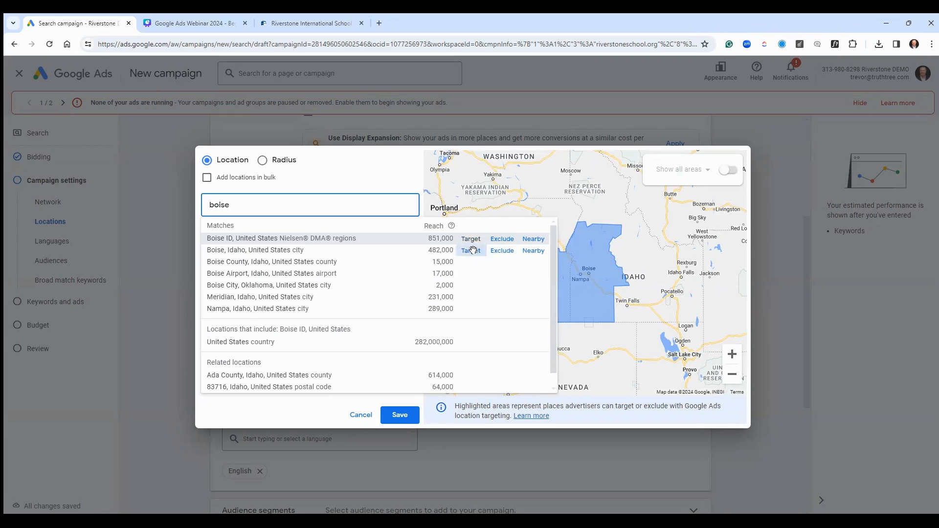
left_click(731, 376)
left_click(731, 376)
left_click(731, 375)
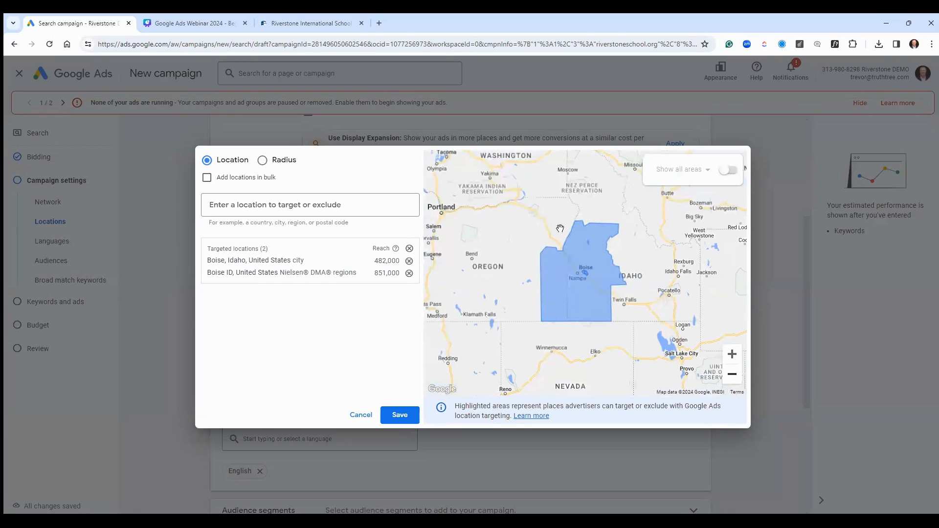
Remove the Boise ID Nielsen DMA region from the targeted locations and examine the remaining Boise city area on the map.
left_click(408, 273)
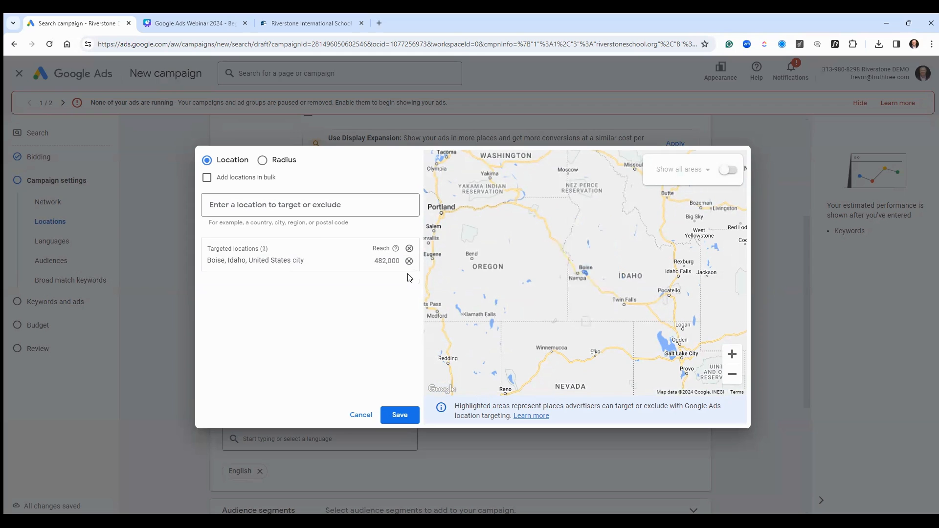
left_click(732, 354)
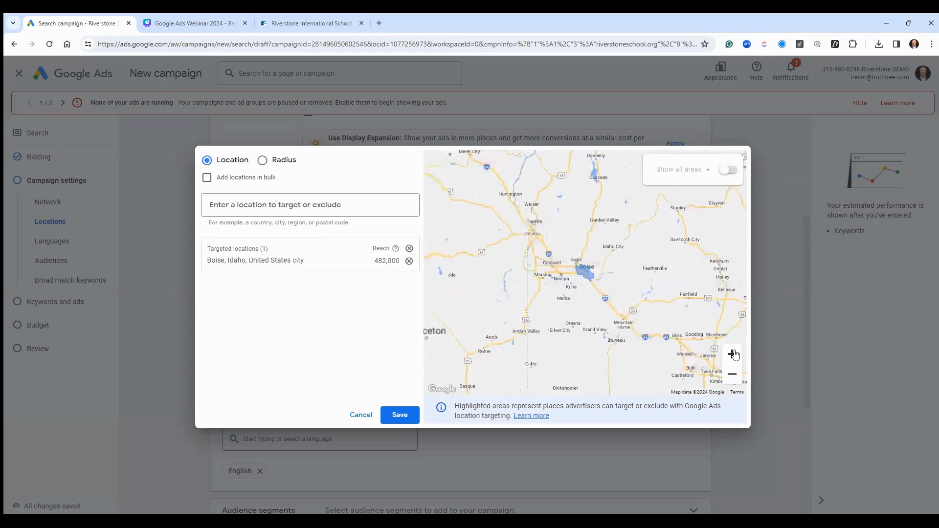
left_click(732, 354)
left_click(732, 354)
left_click_drag(658, 245, 601, 235)
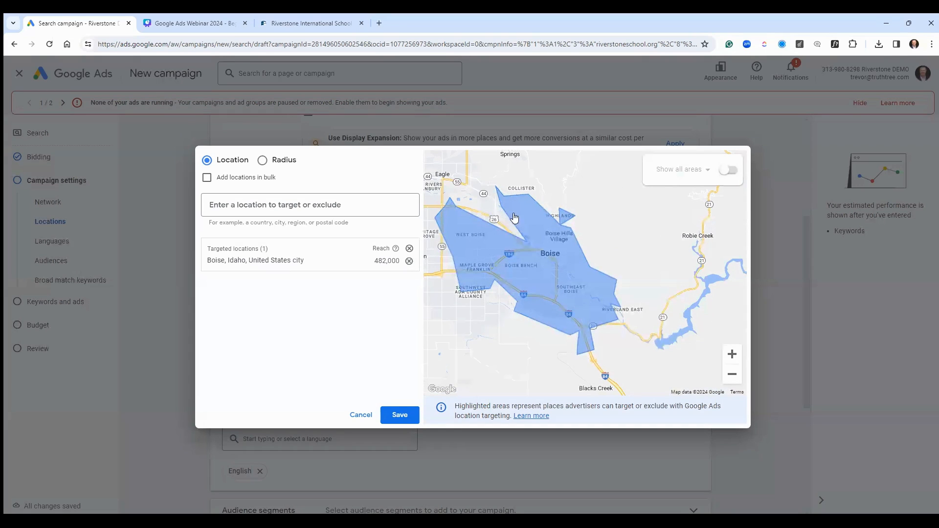
left_click_drag(510, 336, 536, 302)
left_click(732, 374)
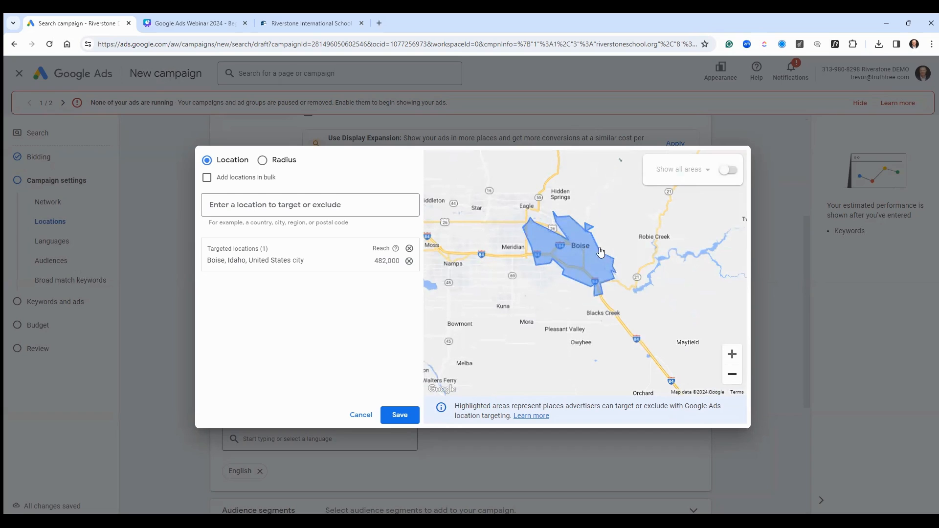
left_click_drag(625, 232, 602, 258)
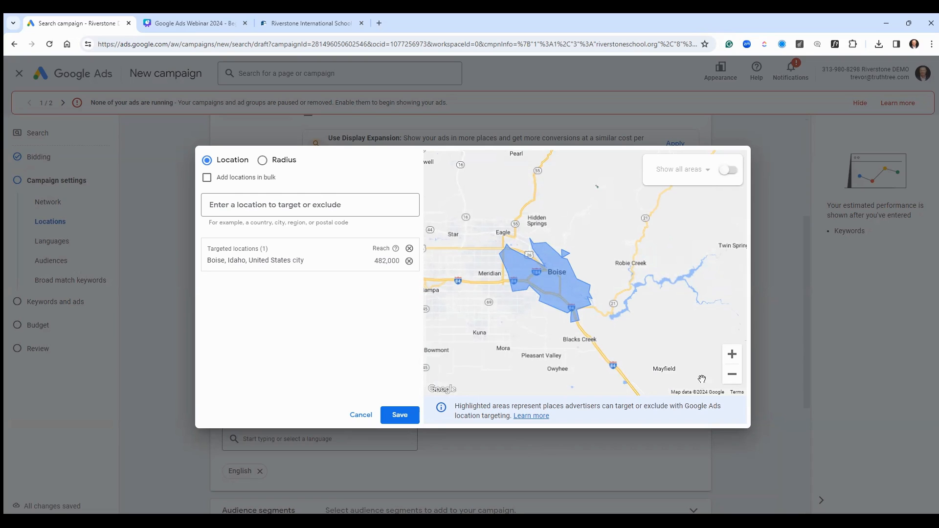
left_click(731, 381)
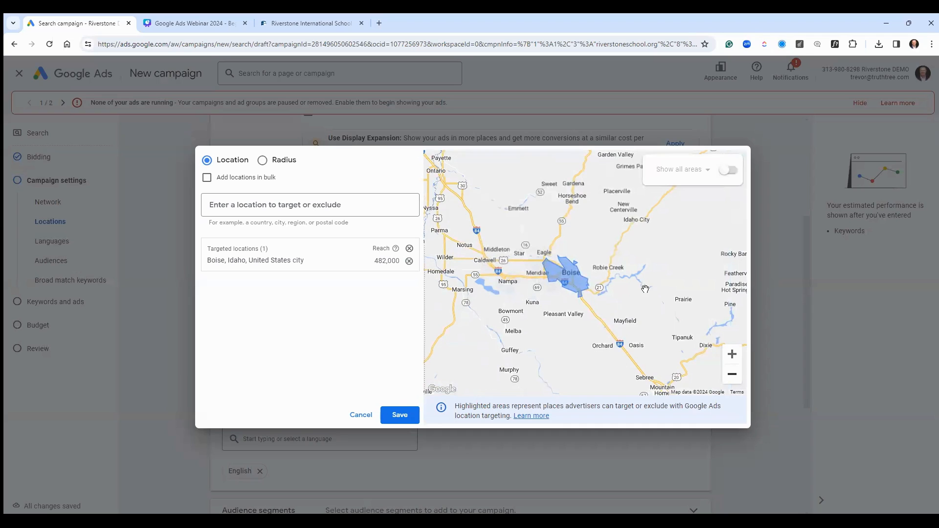
Add a 20 mi radius target around Riverstone International School in Boise.
left_click(283, 163)
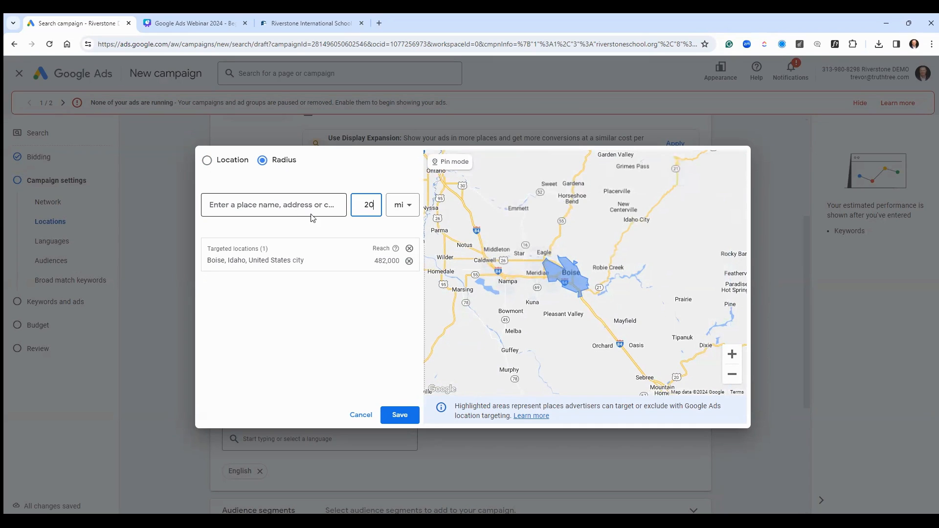
left_click(314, 203)
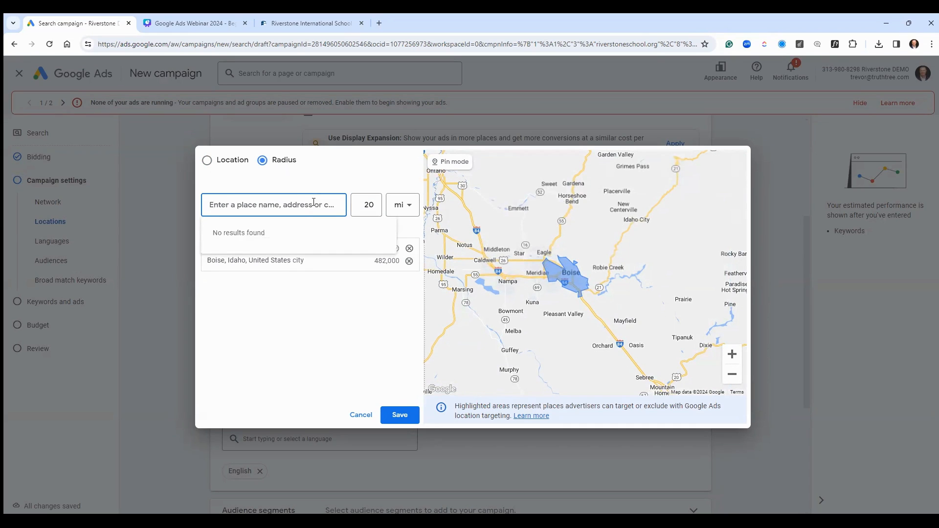
type("riverstone inter")
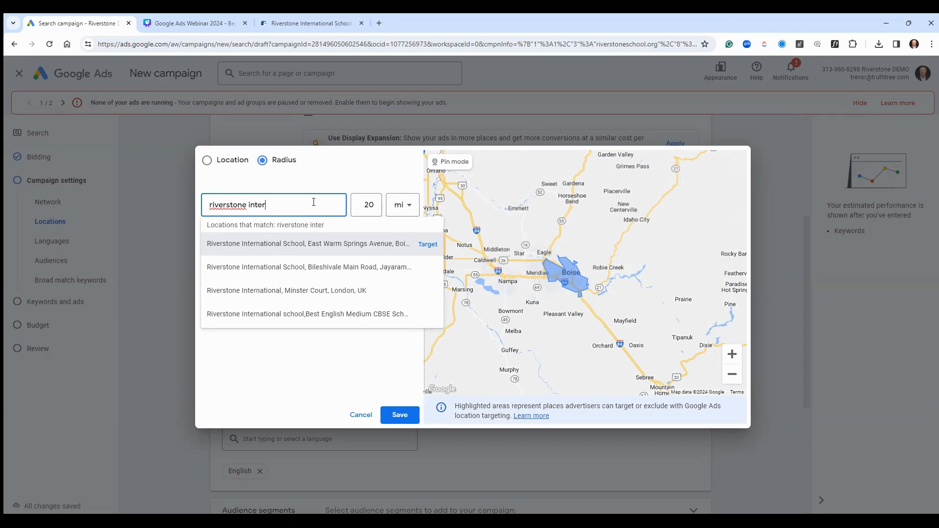
left_click(428, 244)
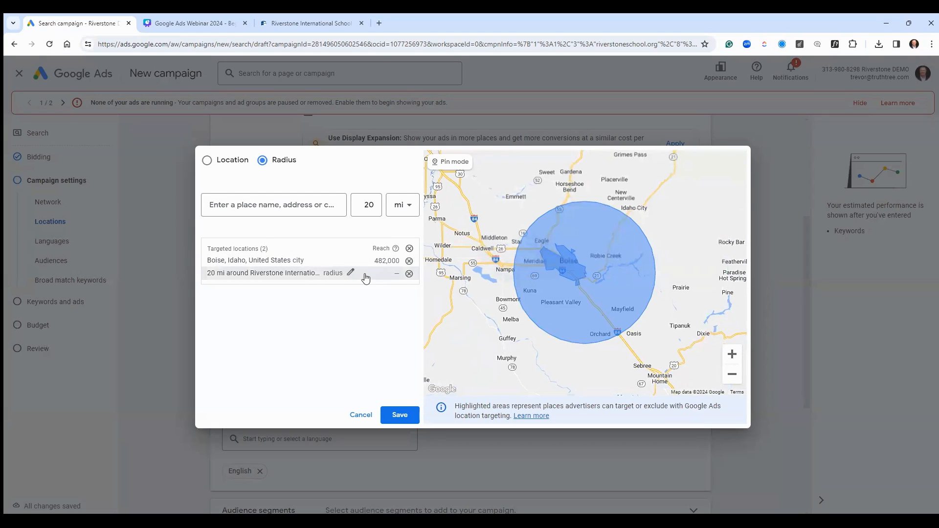
left_click(350, 272)
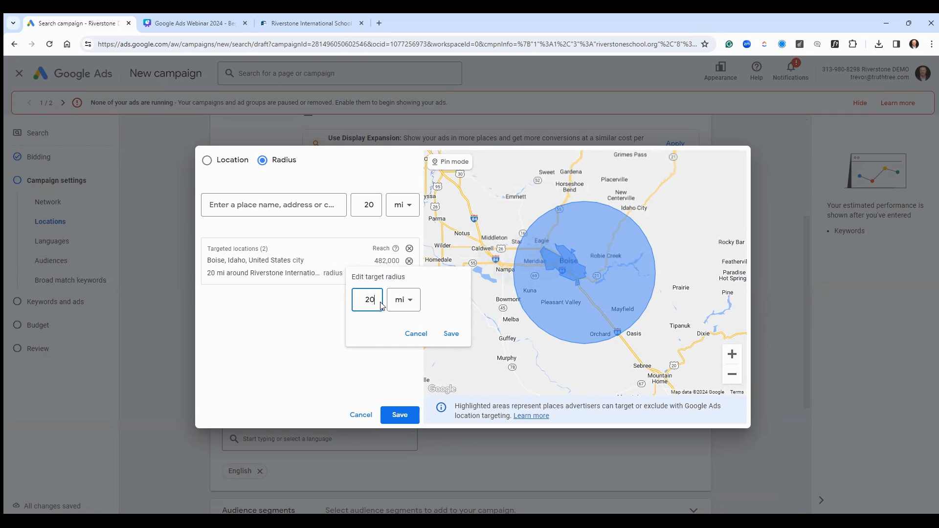
left_click(413, 302)
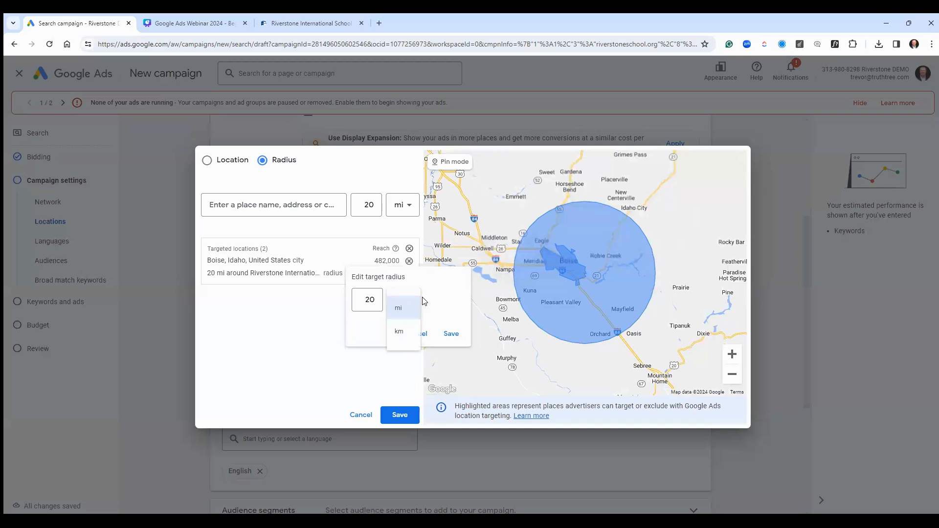
left_click(351, 252)
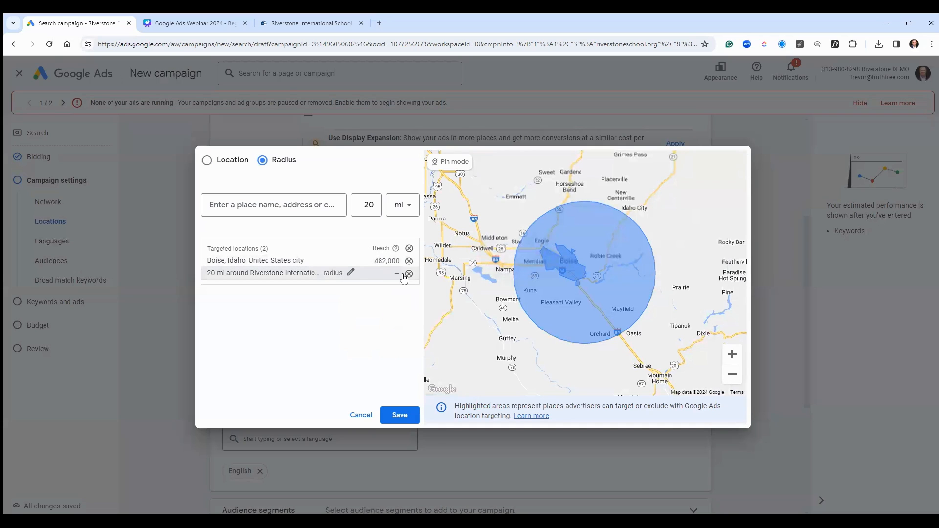
Change the unit of the radius target around Riverstone International School to km and save the edit.
left_click(350, 273)
left_click(404, 299)
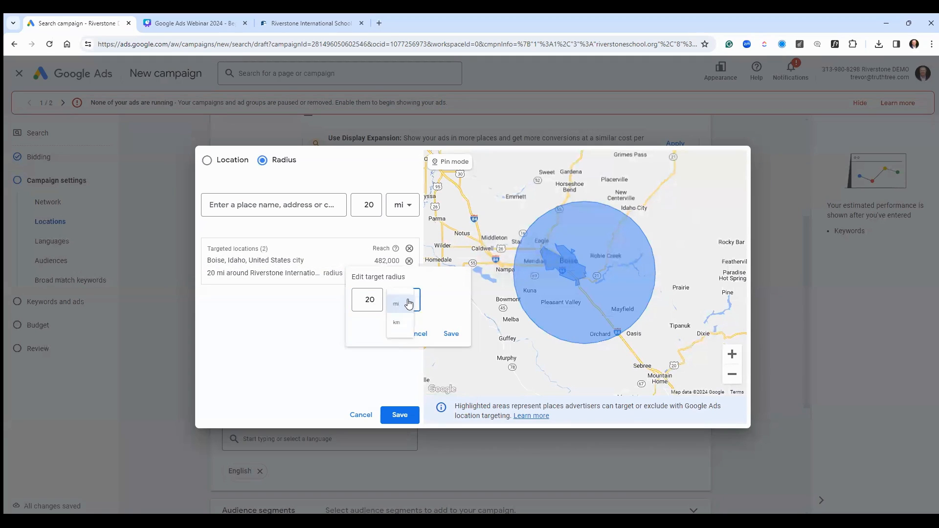
left_click(398, 335)
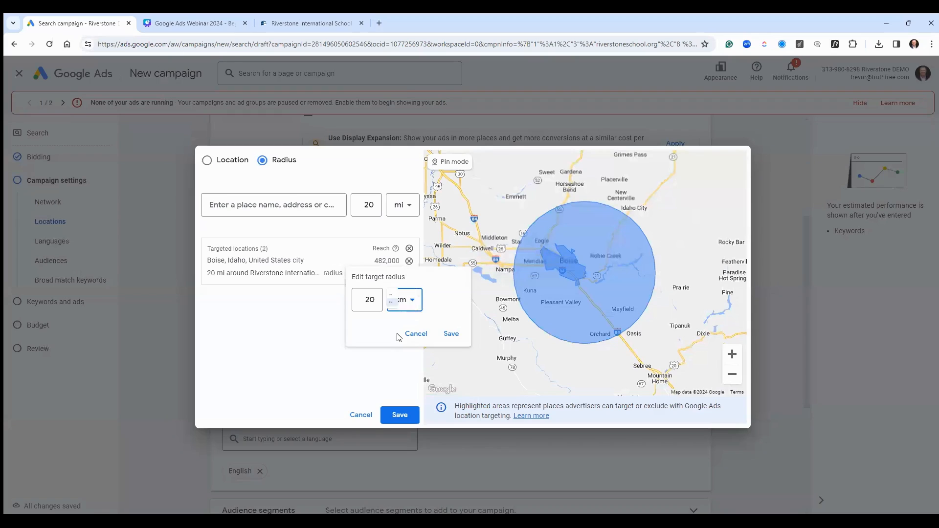
left_click(450, 333)
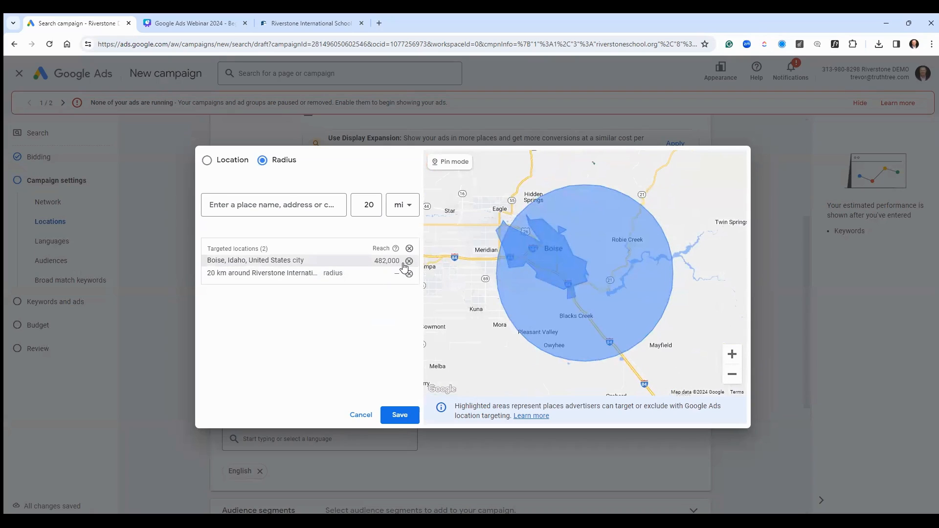
Set the target radius around Riverstone International School to 1 km and check the covered area on the map.
left_click(352, 272)
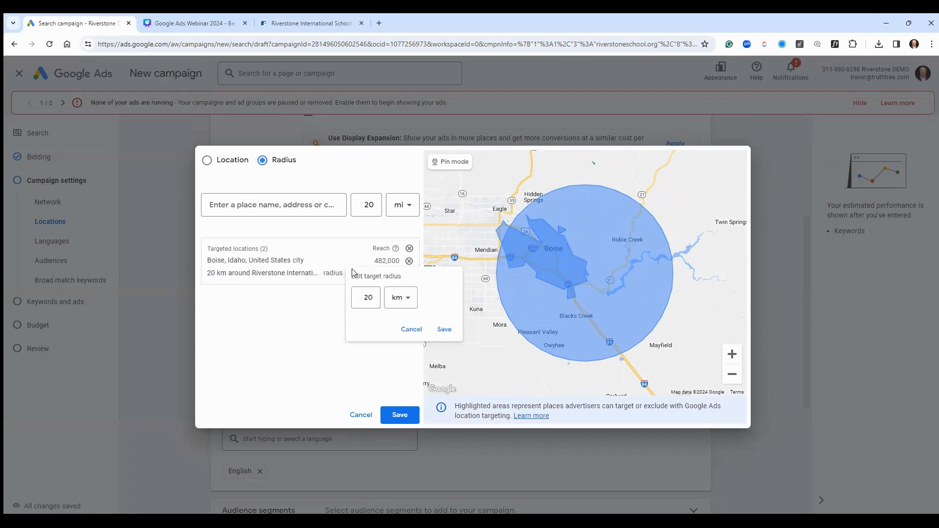
double_click(371, 299)
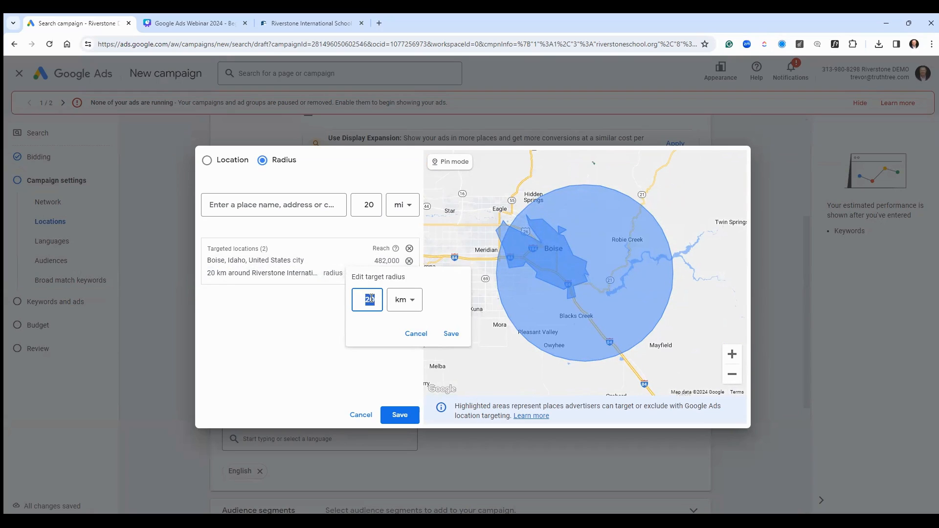
type("1")
left_click(450, 334)
scroll(585, 263, "up", 5)
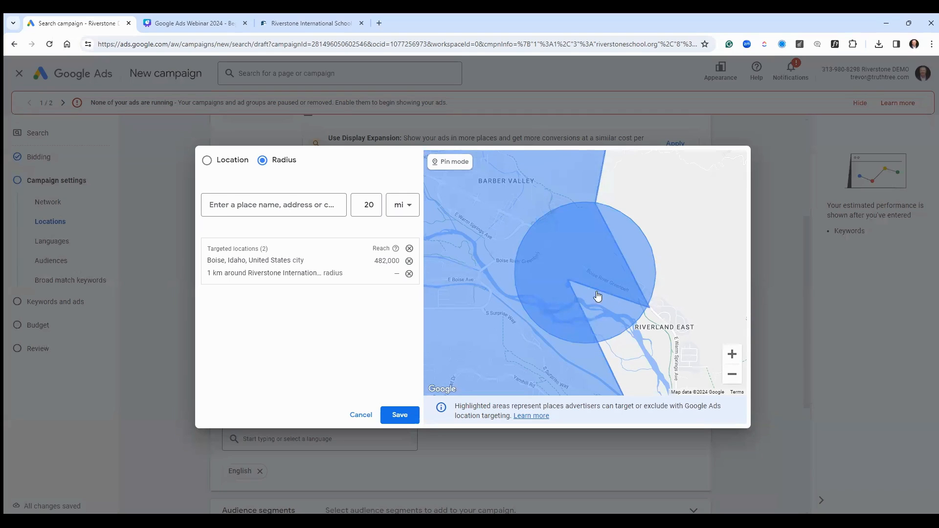
left_click(731, 377)
left_click(730, 377)
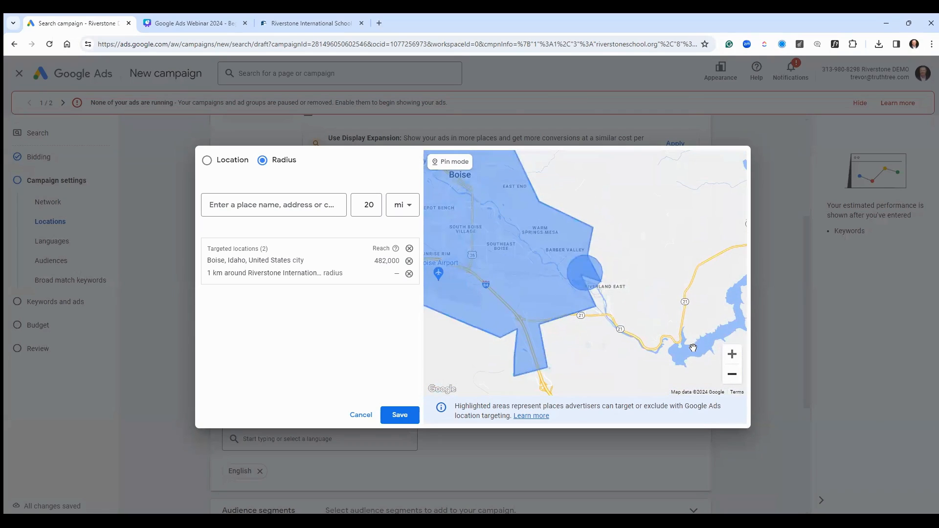
left_click(731, 374)
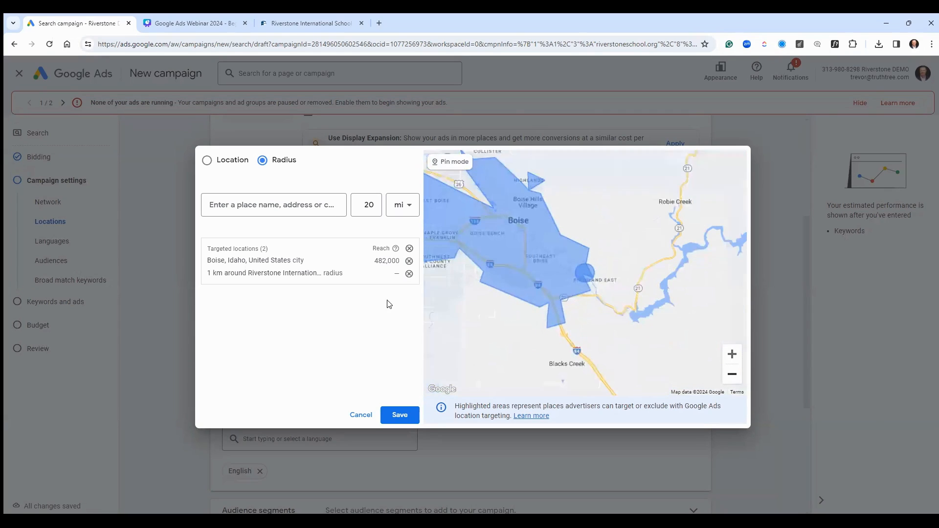
Set the school's target radius to 20 km and save the targeted locations to the campaign.
left_click(350, 273)
type("20")
left_click(450, 334)
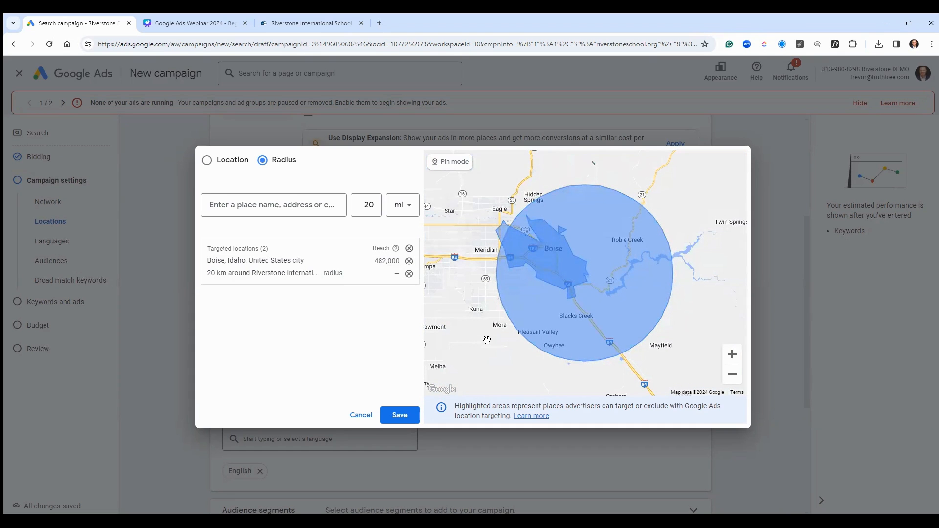
left_click(398, 416)
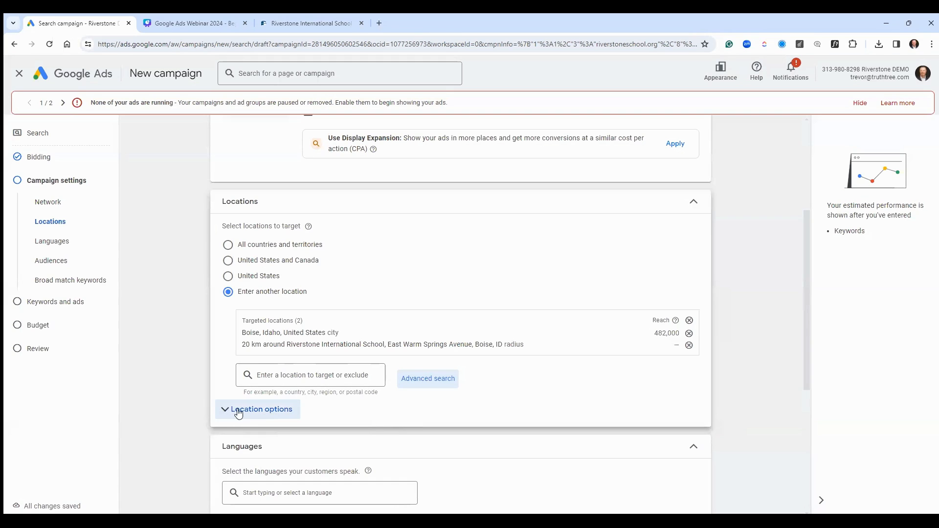
Set the location option to Presence: People in or regularly in your targeted locations, and review the network and location settings.
left_click(252, 410)
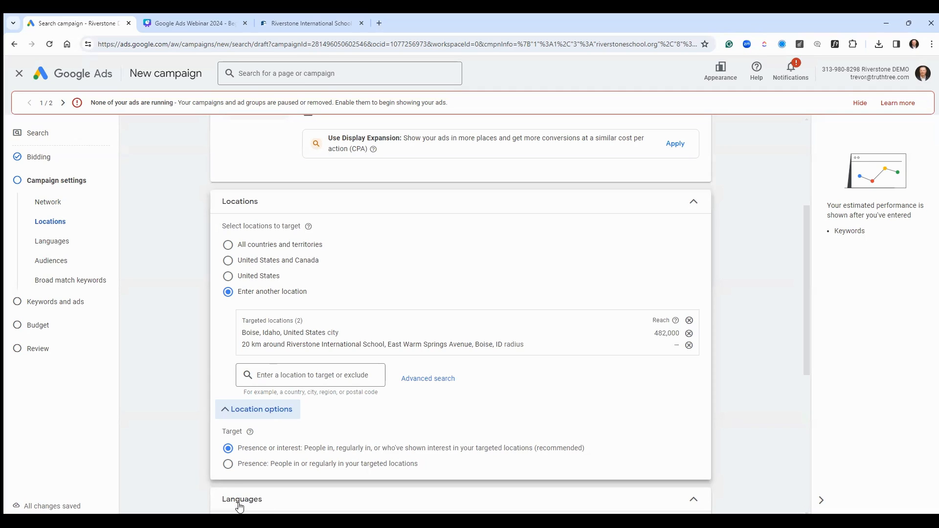
left_click(228, 469)
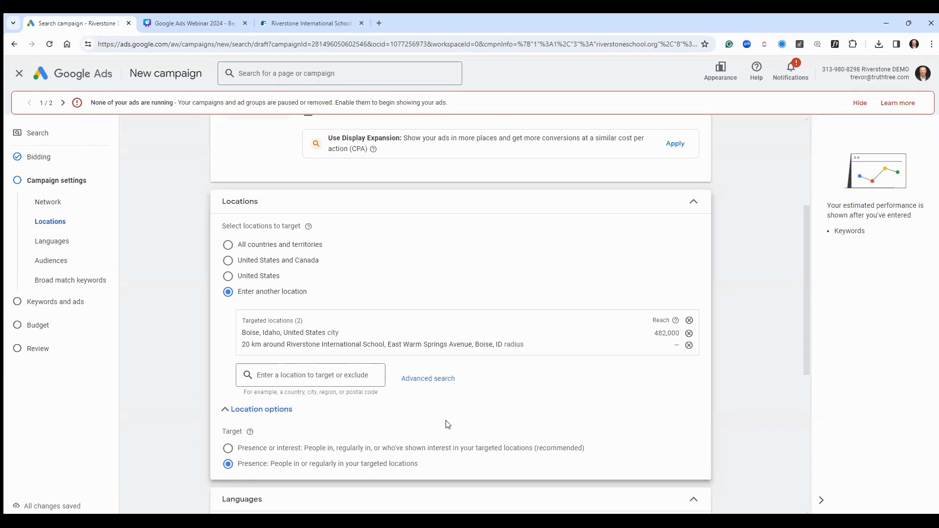
scroll(449, 425, "up", 4)
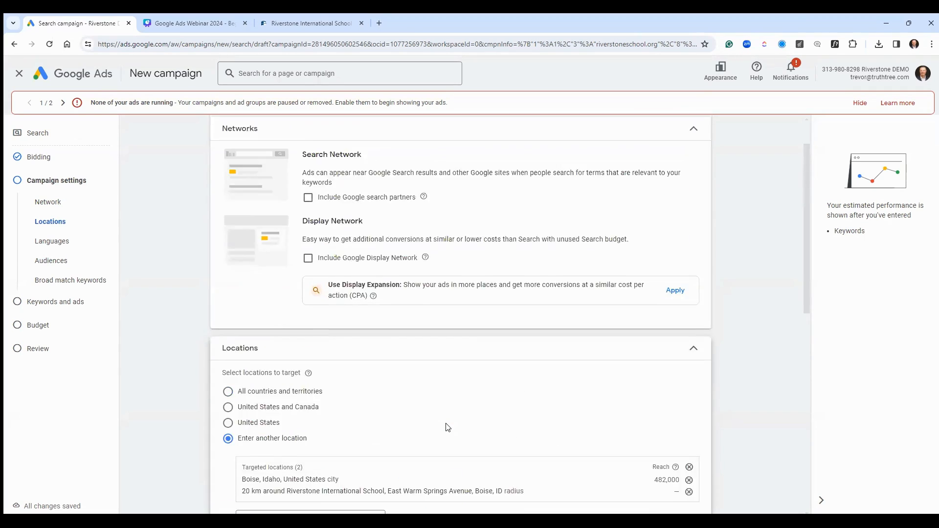
scroll(310, 325, "down", 3)
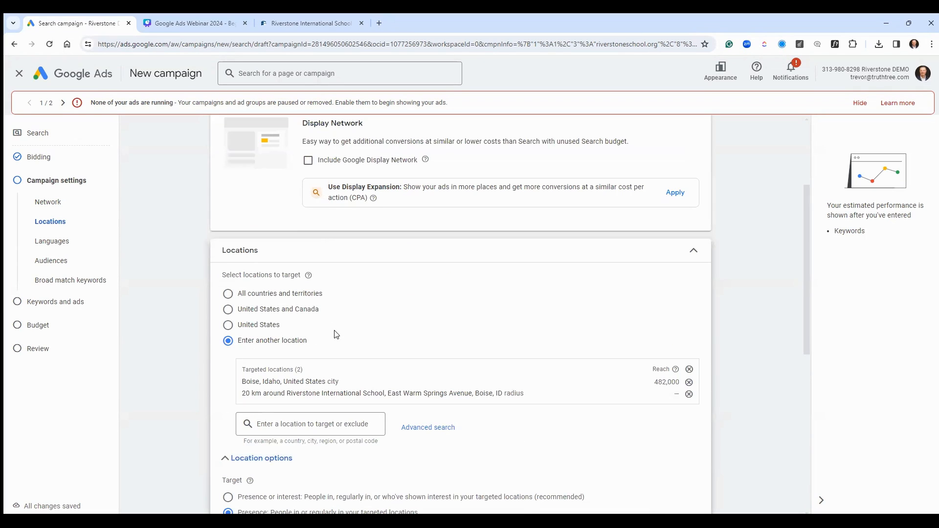
scroll(384, 369, "down", 1)
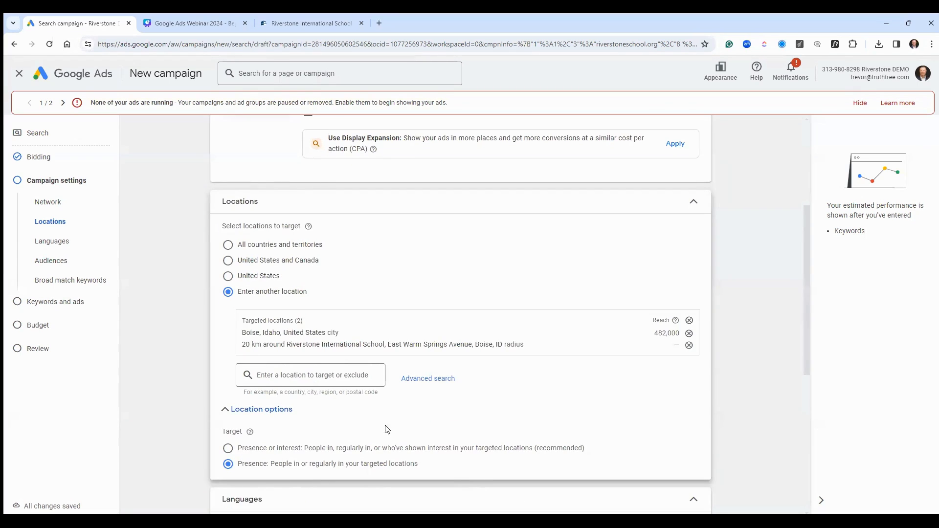
Add the Primary & Secondary Schools (K-12) audience segment to the campaign and look through the other suggested segments.
scroll(386, 427, "down", 2)
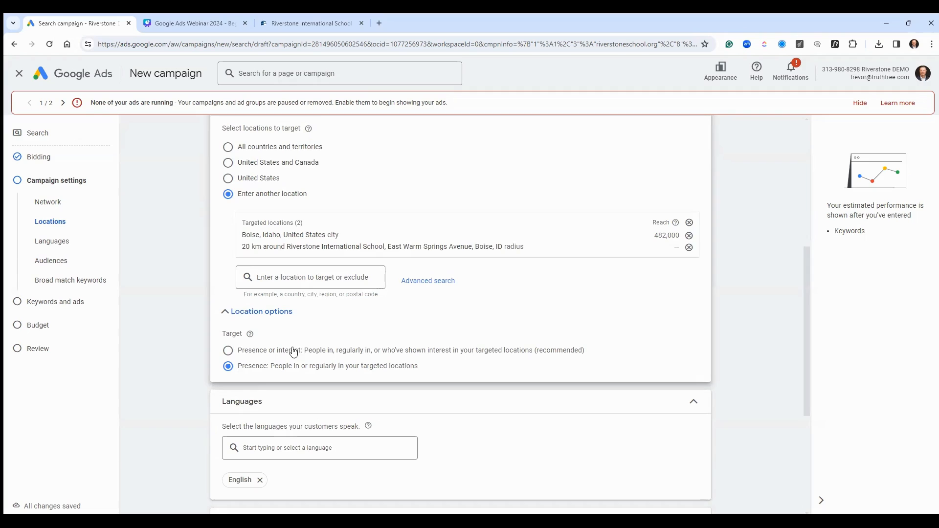
scroll(257, 369, "down", 3)
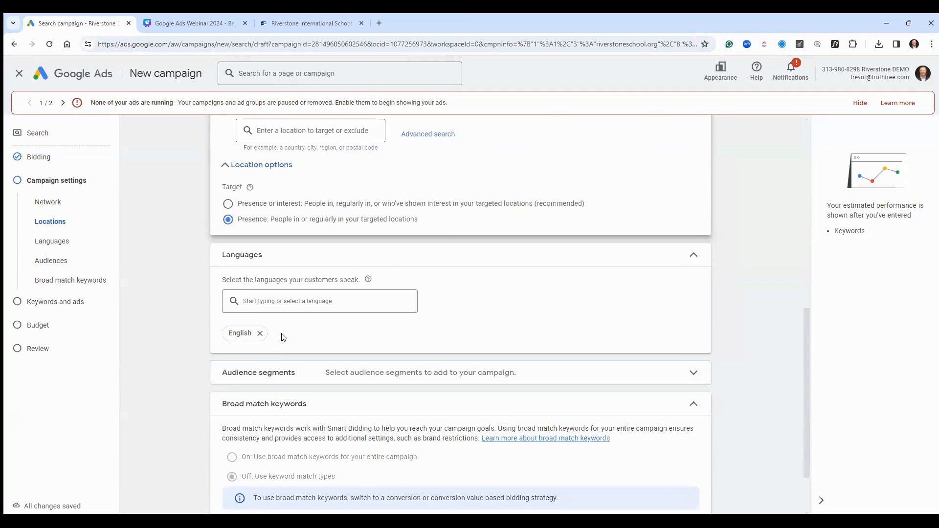
left_click(363, 377)
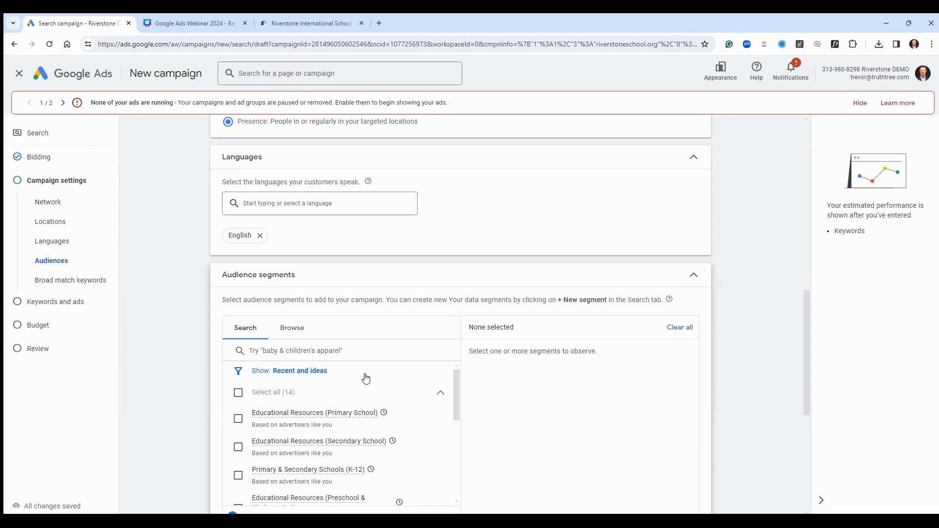
scroll(339, 379, "down", 1)
scroll(347, 384, "up", 1)
scroll(735, 378, "down", 2)
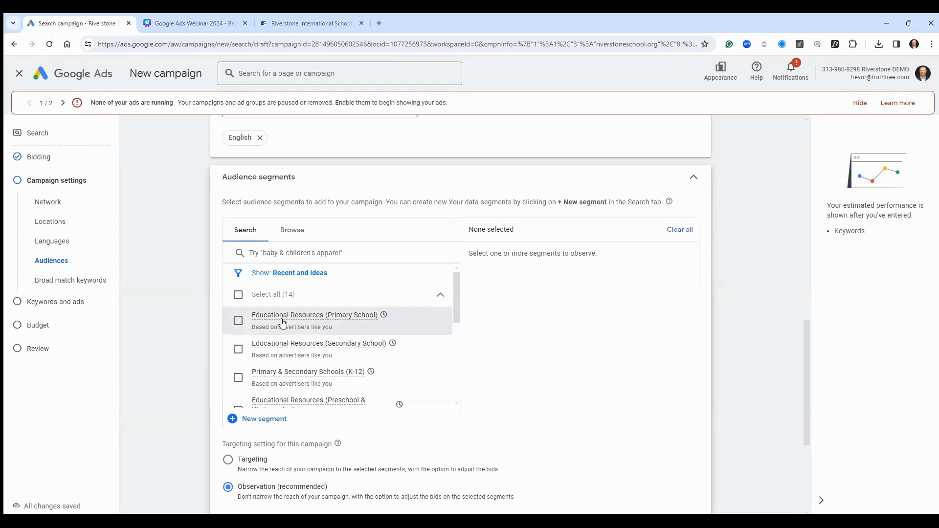
left_click(239, 377)
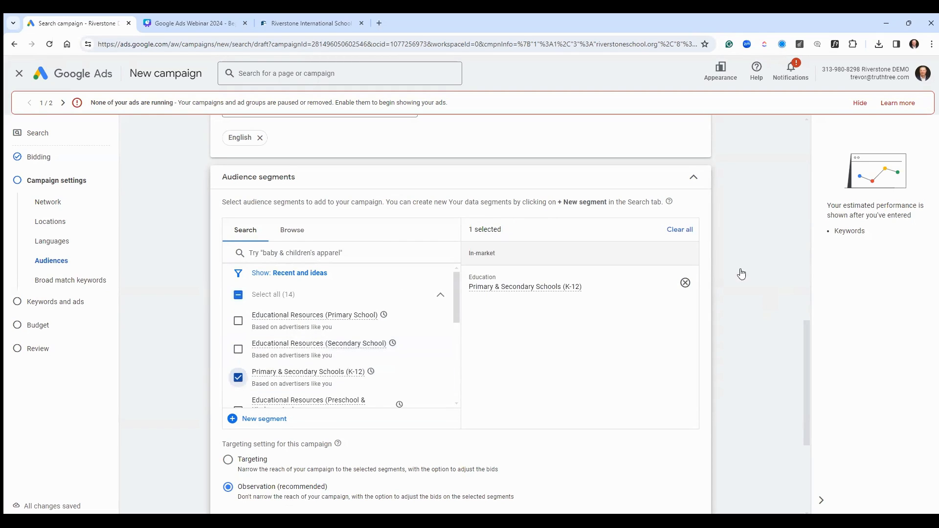
scroll(456, 338, "down", 1)
scroll(455, 338, "down", 6)
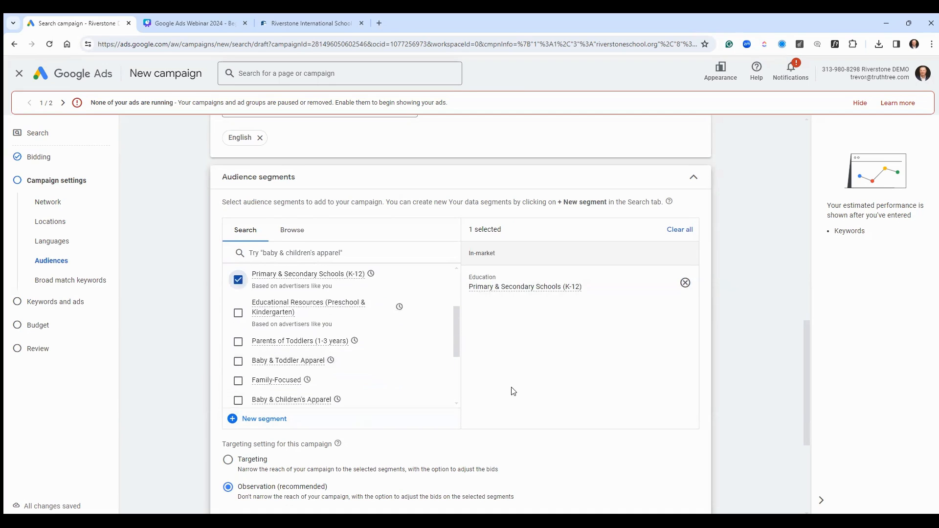
scroll(645, 283, "up", 3)
scroll(645, 282, "up", 2)
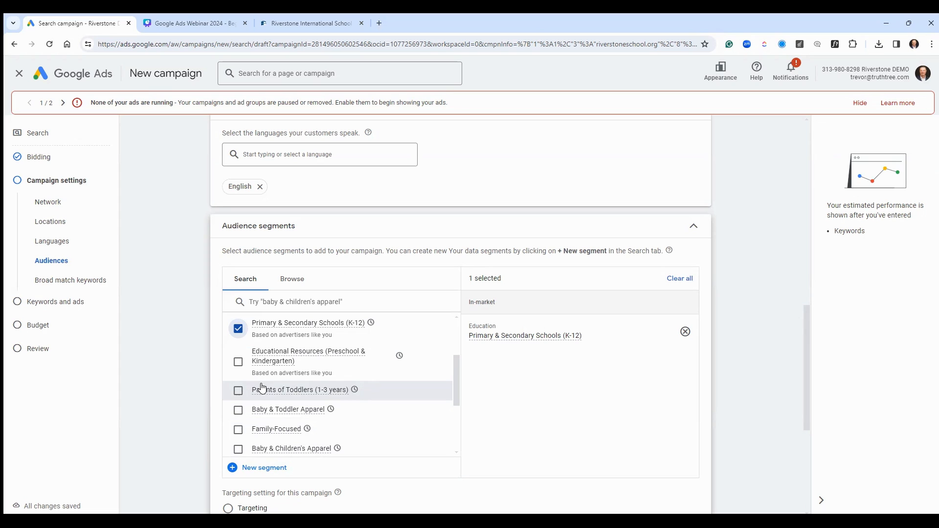
Add the Parents of Preschoolers (4-5 years) and Parents of Grade-Schoolers (6-12 years) audience segments to the campaign.
mouse_move(297, 394)
mouse_move(272, 397)
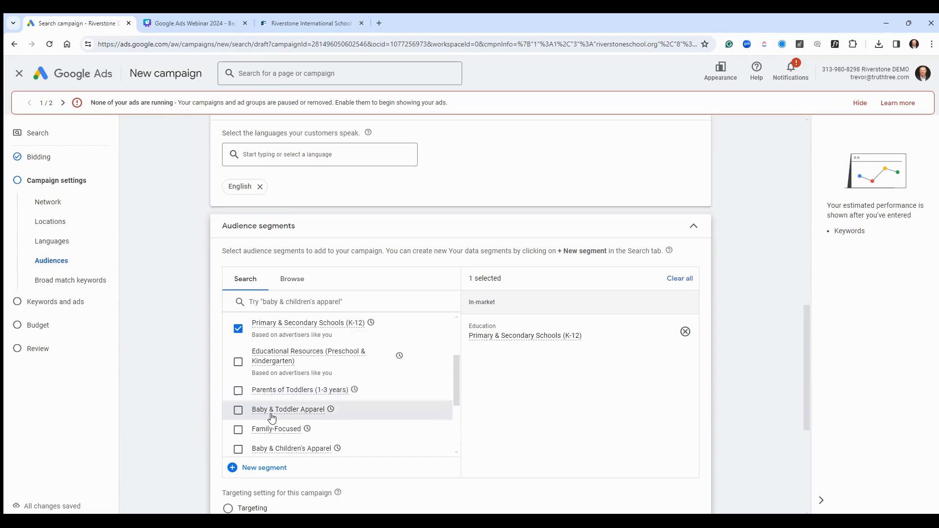
mouse_move(273, 418)
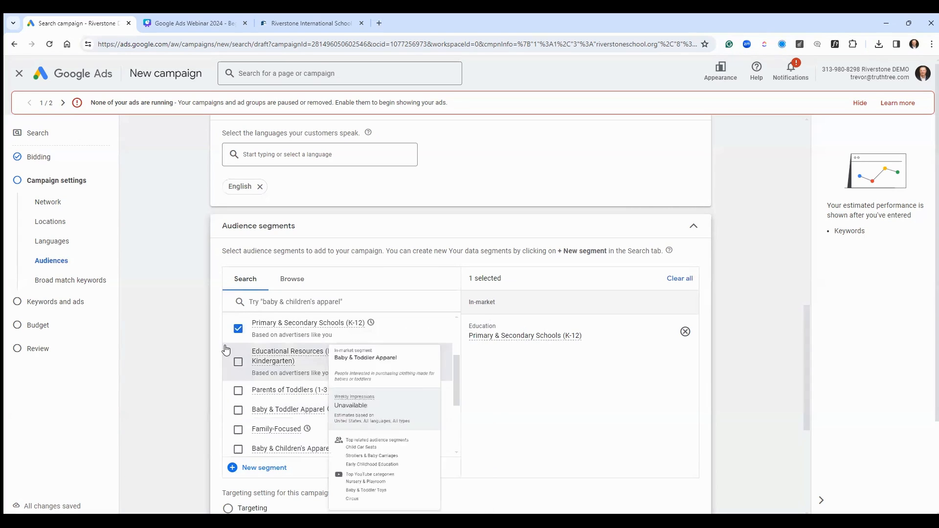
scroll(274, 362, "down", 3)
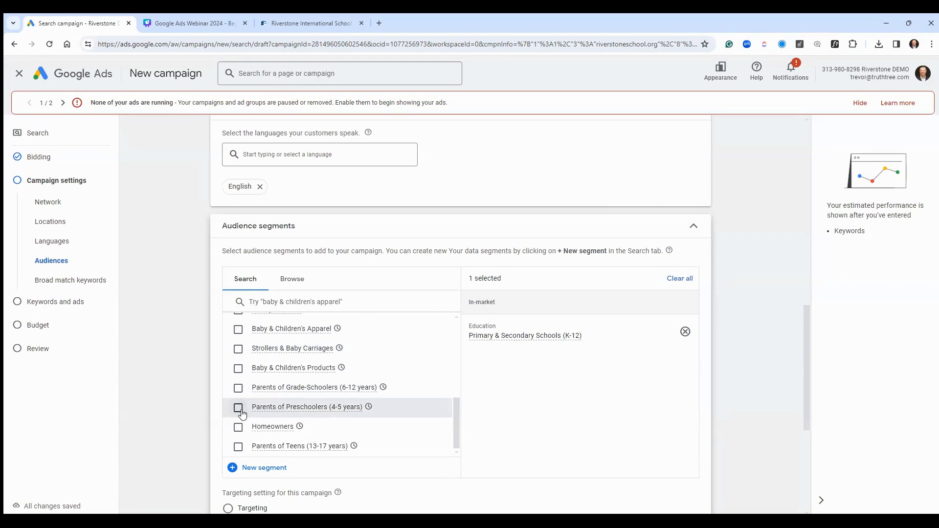
left_click(240, 410)
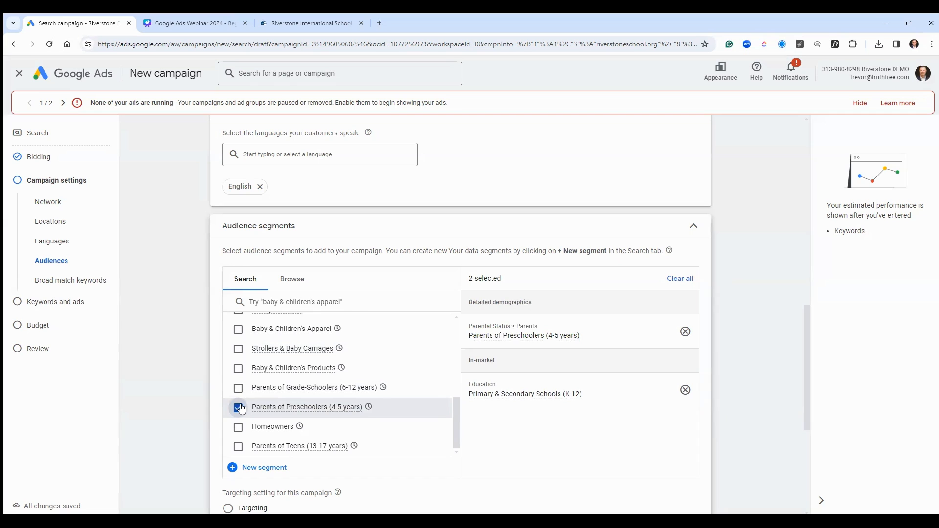
left_click(239, 388)
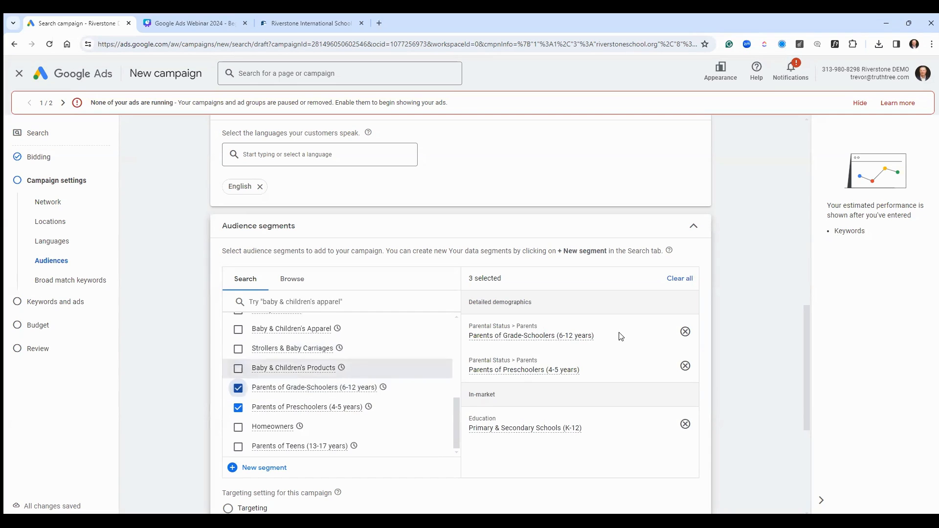
scroll(404, 391, "down", 1)
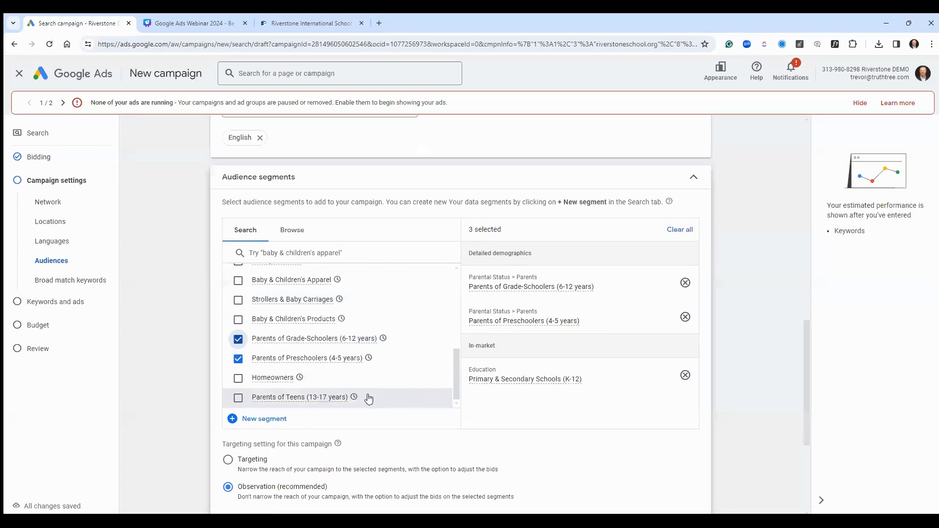
scroll(366, 393, "up", 5)
scroll(344, 367, "up", 2)
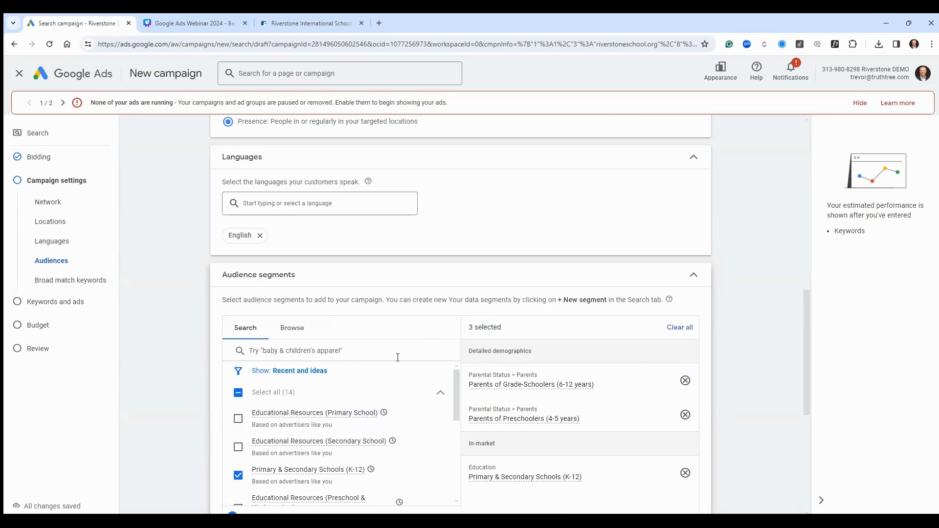
Try the Targeting setting for the selected audience segments and switch back to Observation (recommended).
scroll(607, 338, "down", 3)
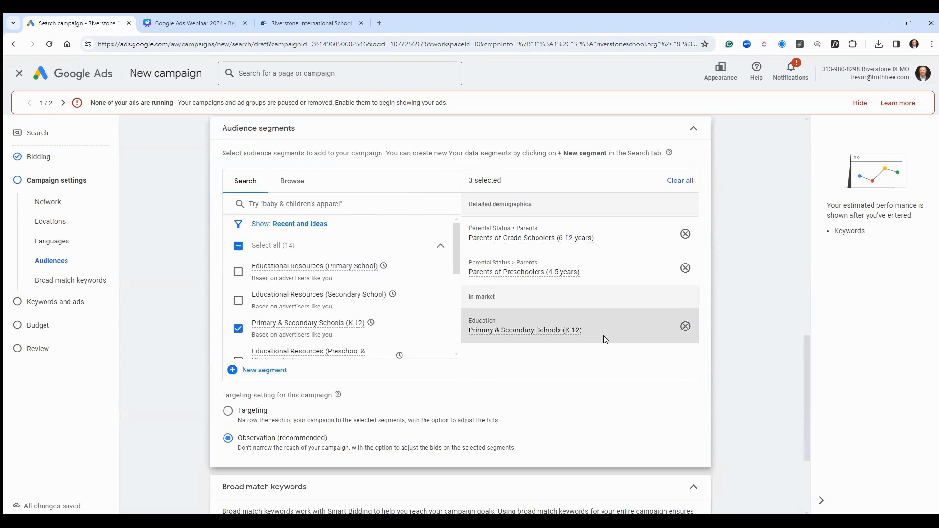
scroll(440, 428, "down", 1)
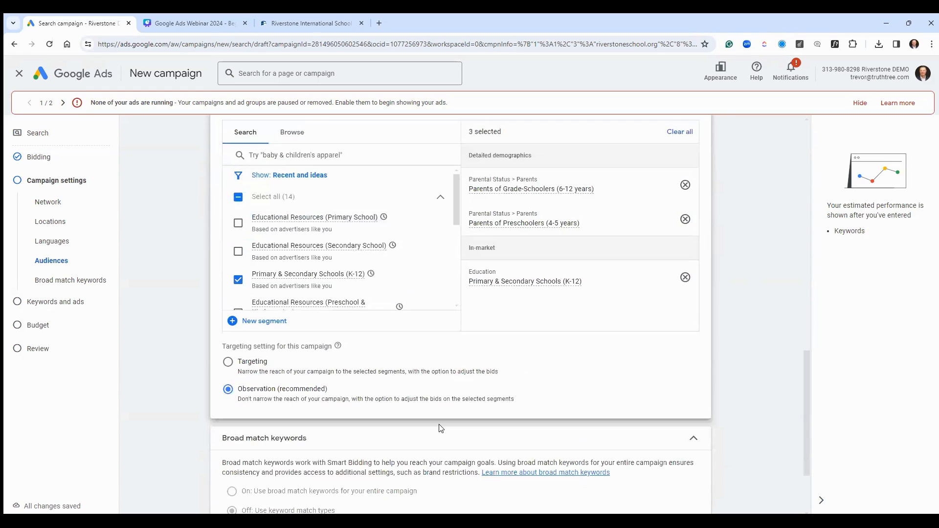
left_click(228, 364)
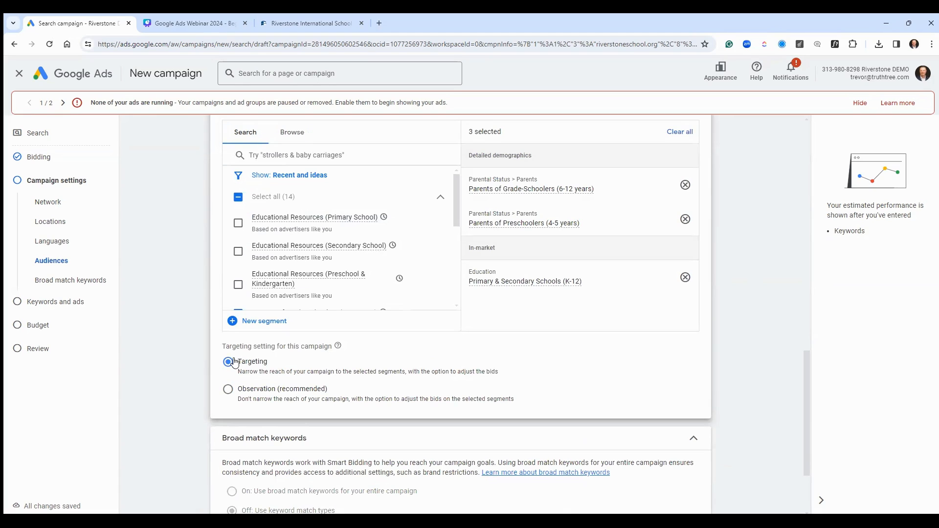
left_click(228, 390)
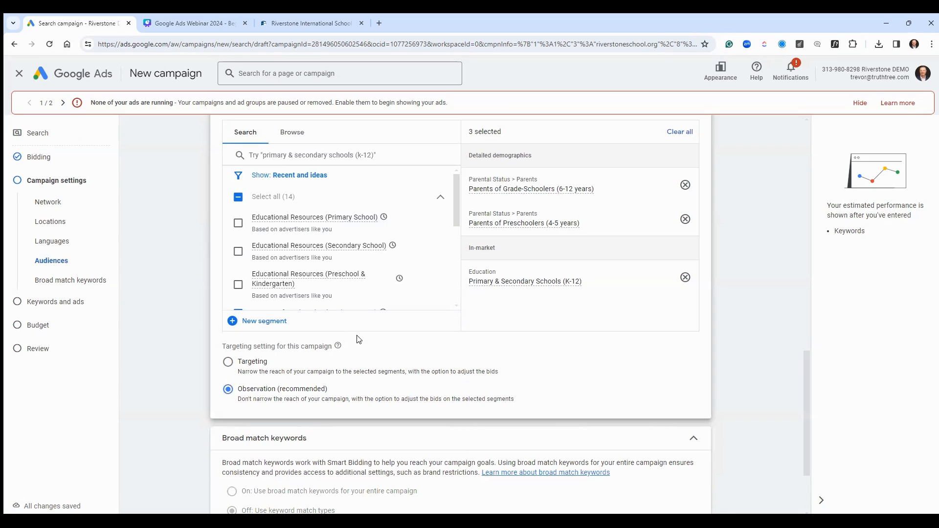
Expand the additional campaign settings and open the start and end dates for editing.
scroll(366, 341, "down", 1)
scroll(370, 341, "down", 1)
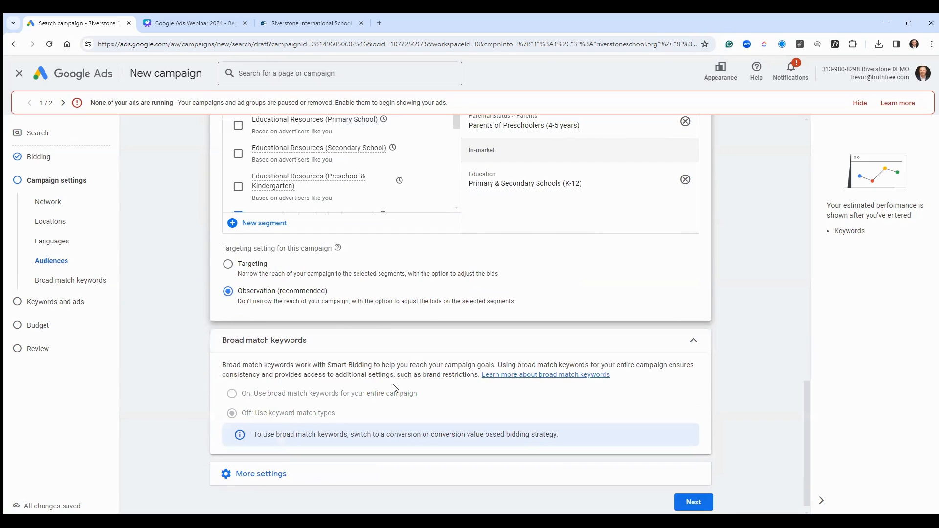
left_click(250, 483)
scroll(336, 331, "down", 3)
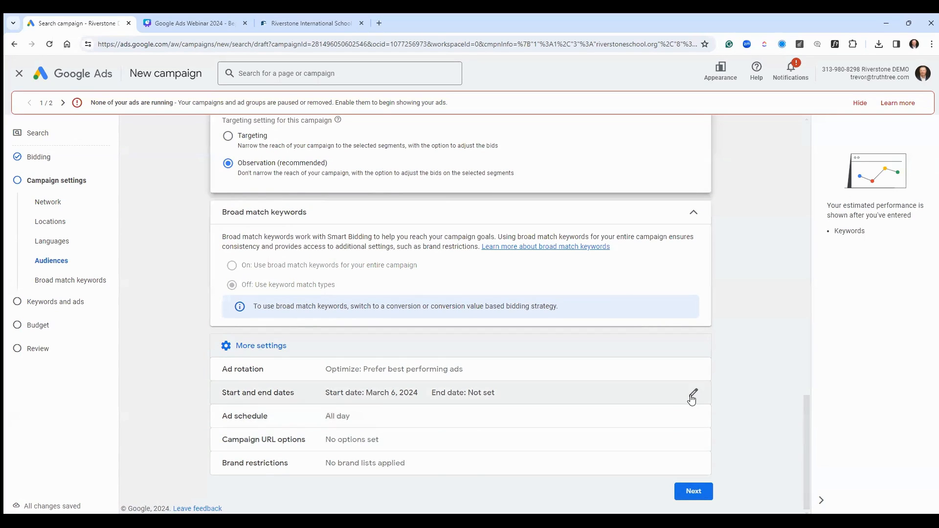
left_click(693, 394)
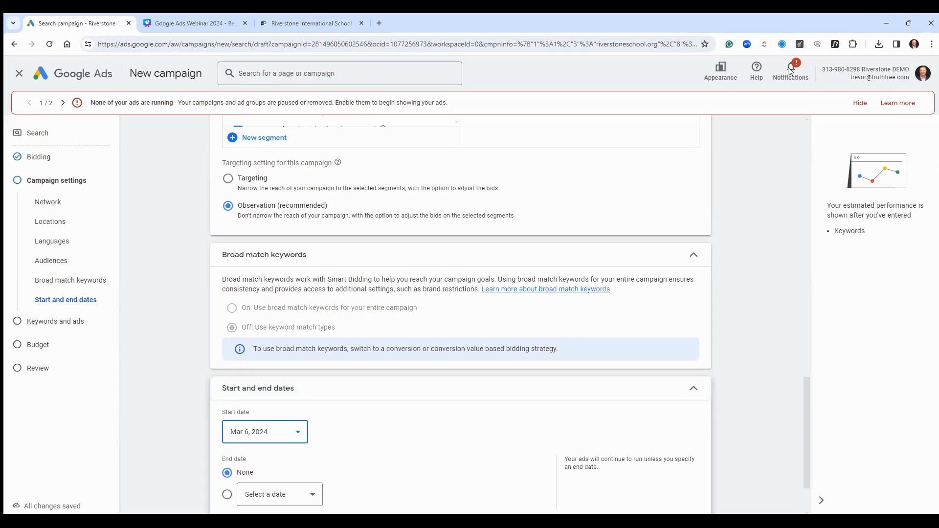
scroll(304, 326, "down", 2)
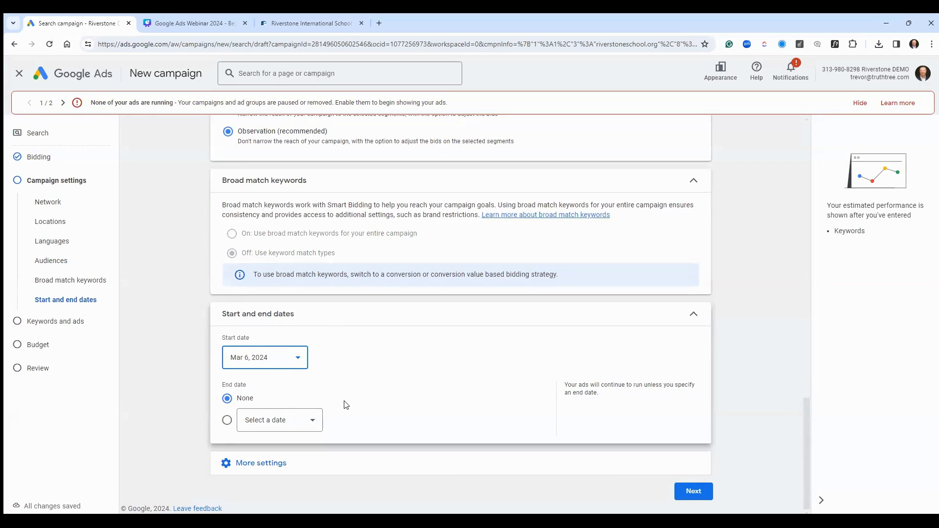
Check the remaining additional campaign settings and proceed to the Keywords and ads stage.
left_click(261, 468)
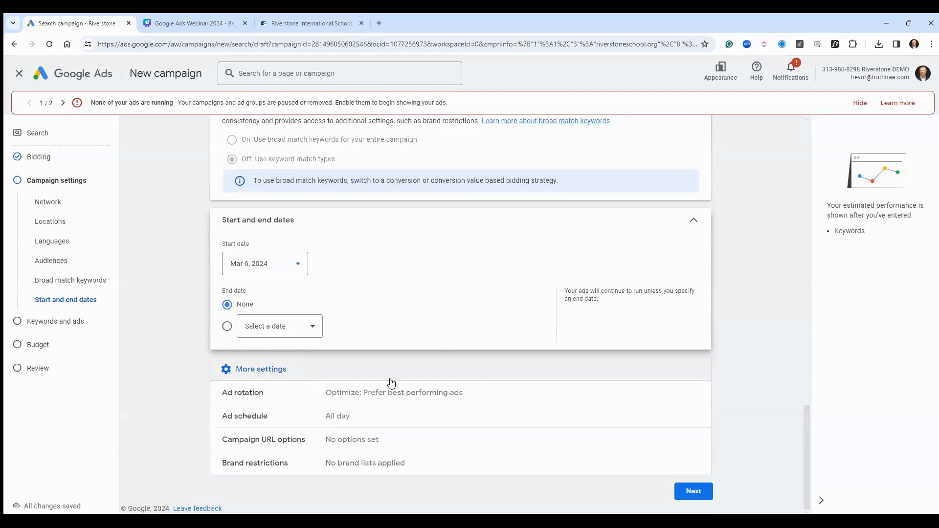
scroll(392, 383, "up", 3)
scroll(392, 382, "down", 3)
left_click(691, 490)
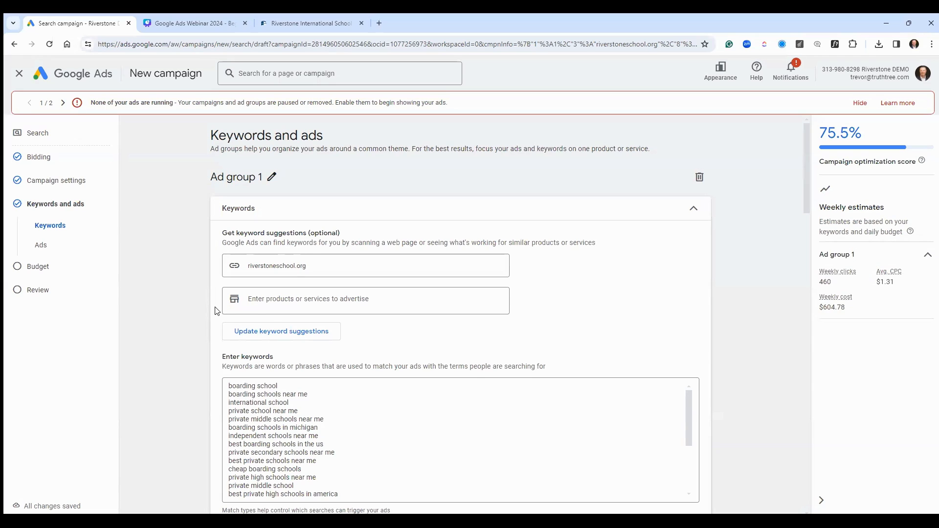
Examine the suggested keywords for riverstoneschool.org, checking entries such as cheap boarding schools and christian boarding schools for relevance.
scroll(215, 311, "down", 2)
left_click_drag(316, 364, 228, 297)
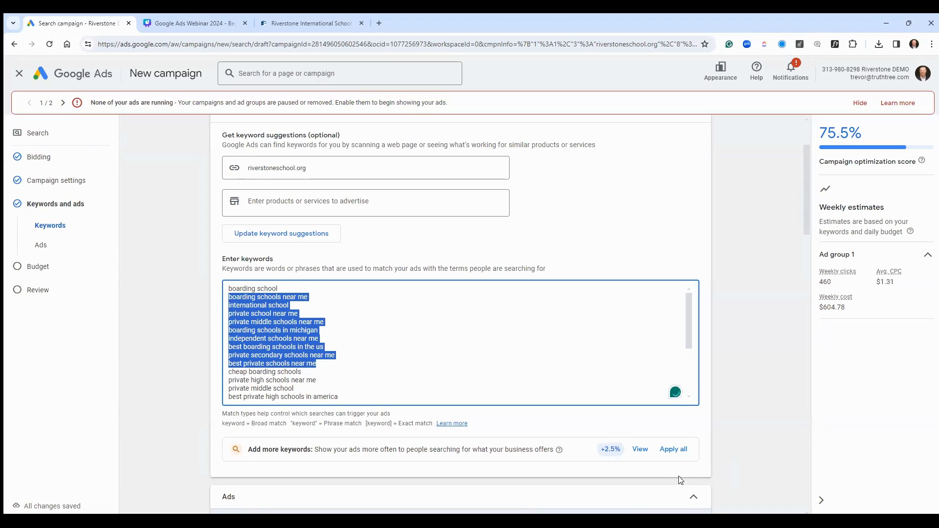
triple_click(278, 374)
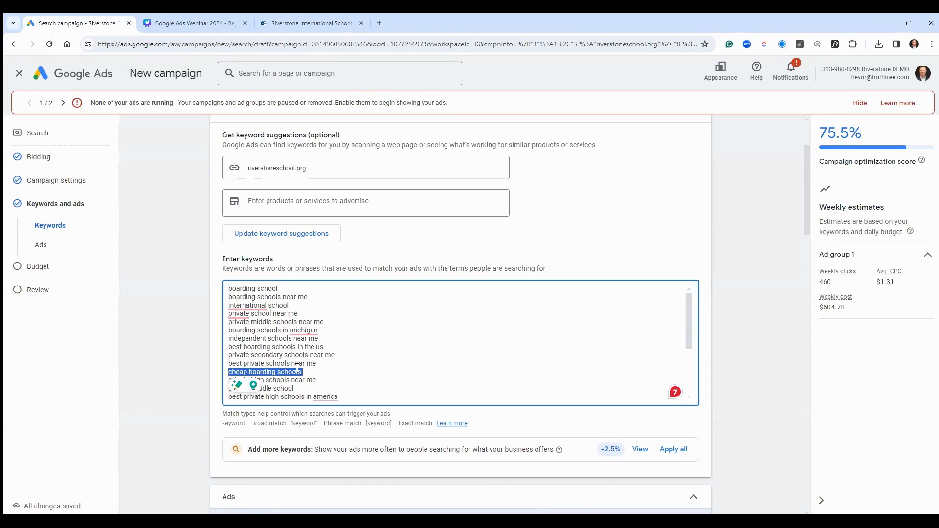
scroll(378, 361, "down", 3)
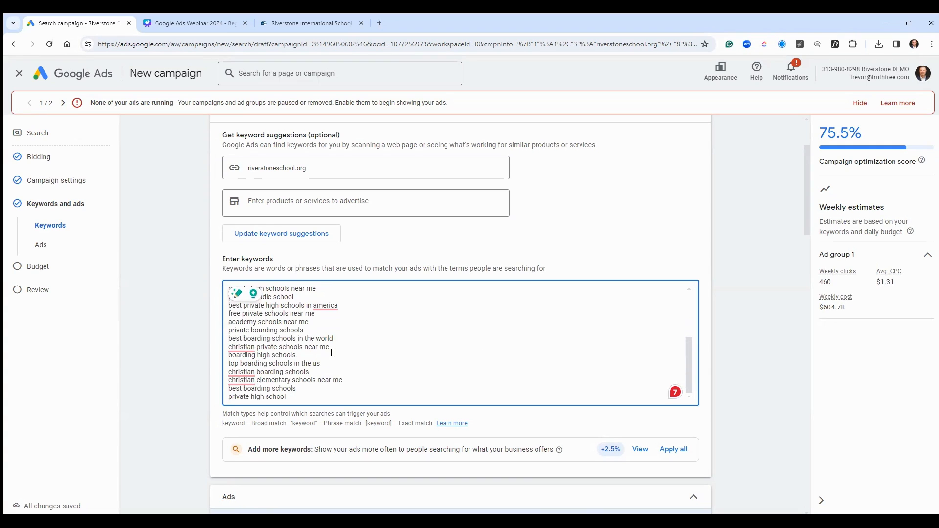
left_click(286, 170)
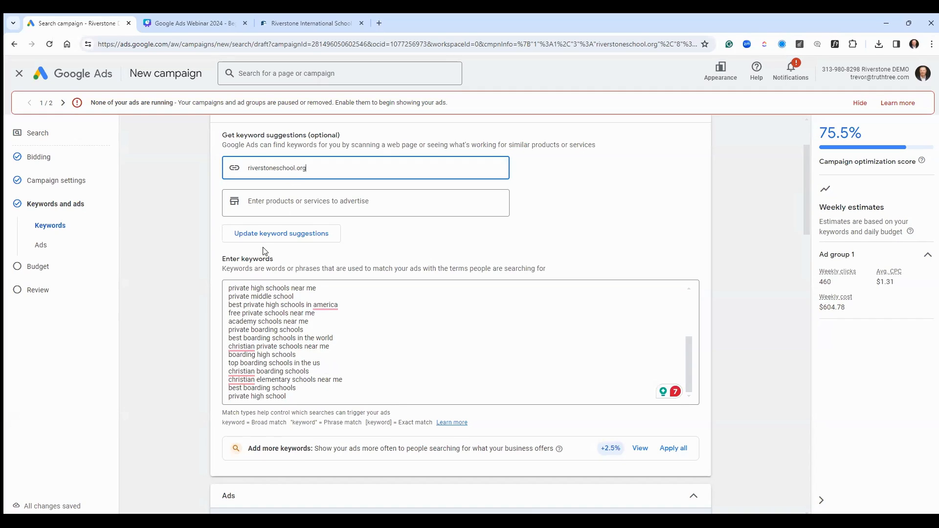
triple_click(289, 370)
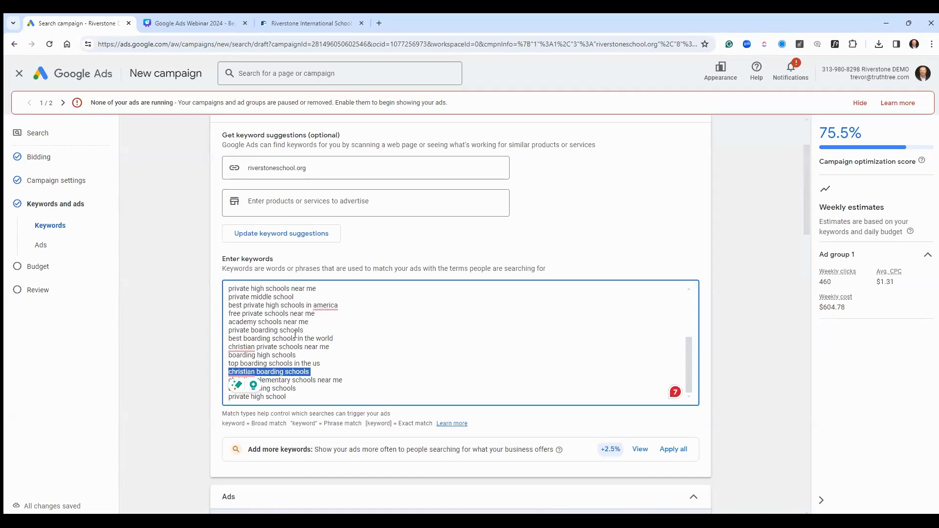
scroll(294, 334, "down", 3)
scroll(297, 335, "up", 3)
Replace all suggested keywords in Ad group 1 with "preschool" and "preschool near me", one per line.
left_click_drag(333, 380, 191, 231)
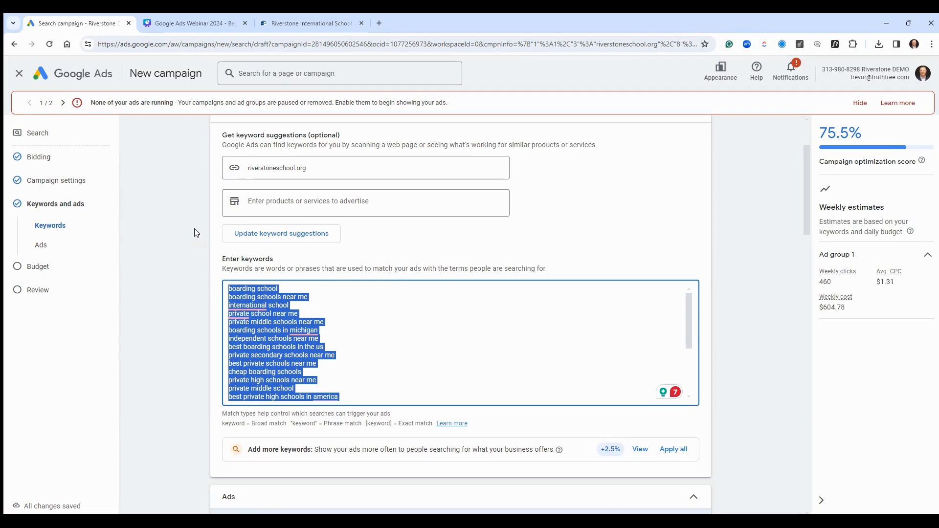
key("Delete")
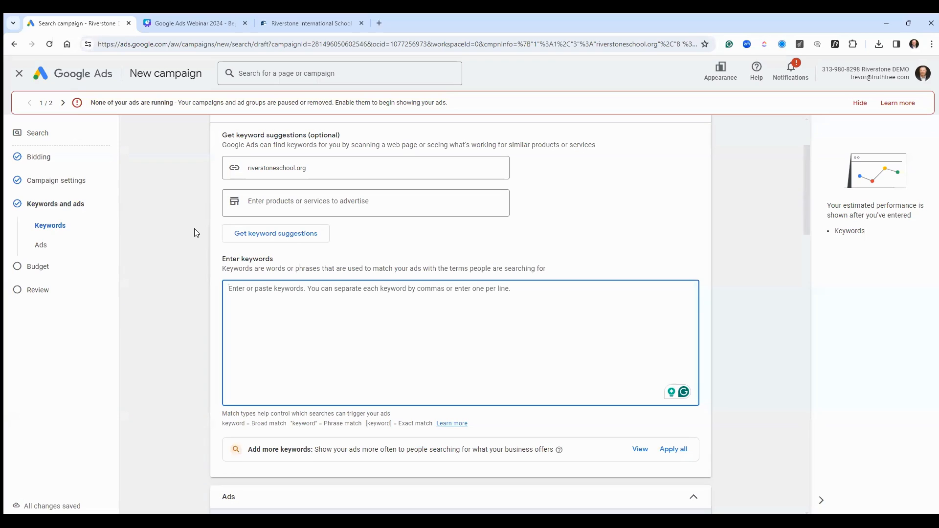
type("pre")
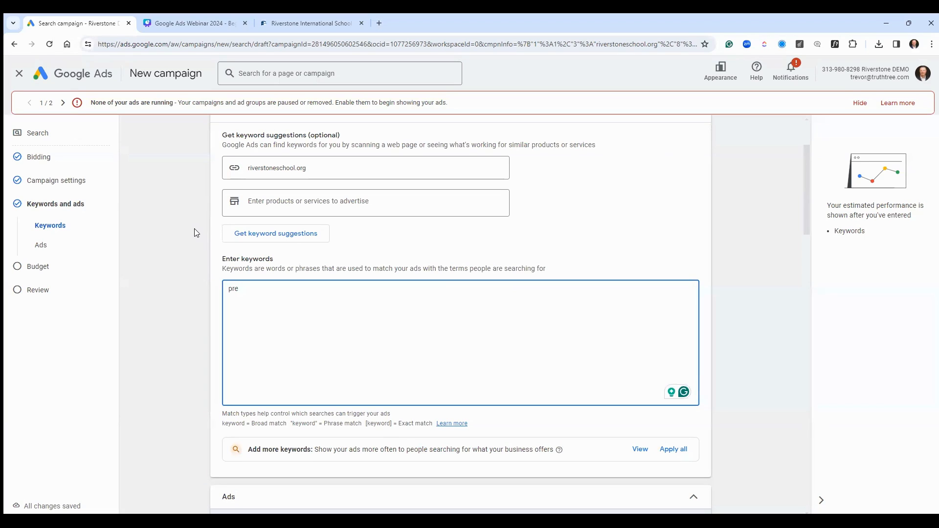
type("school")
key("Return")
type("preschool ner a")
key("BackSpace")
key("BackSpace")
key("BackSpace")
type("ar me")
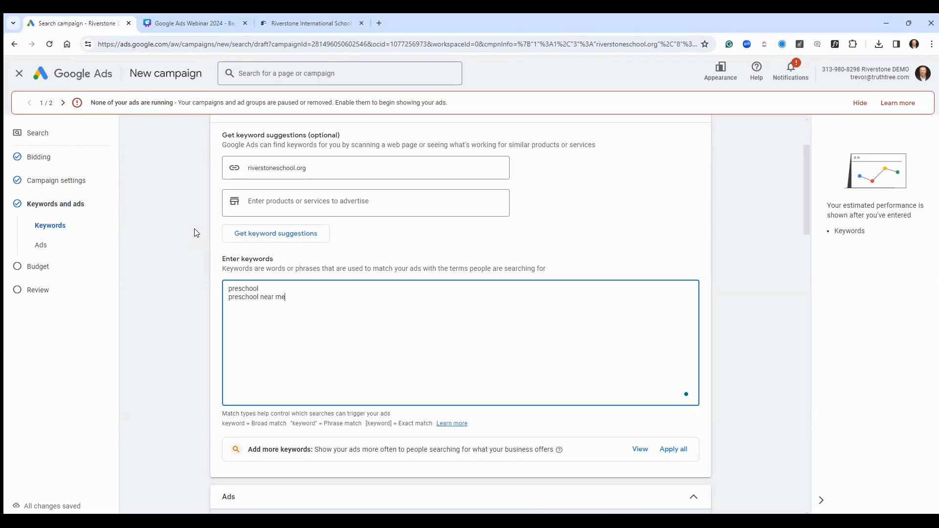
Add the keywords "preschool in Boise" and "Kindergarten in Boise" on separate lines of the keyword list.
key("Return")
type("presd")
key("BackSpace")
type("chool in Boise")
key("Return")
type("Kindergarten in Boise")
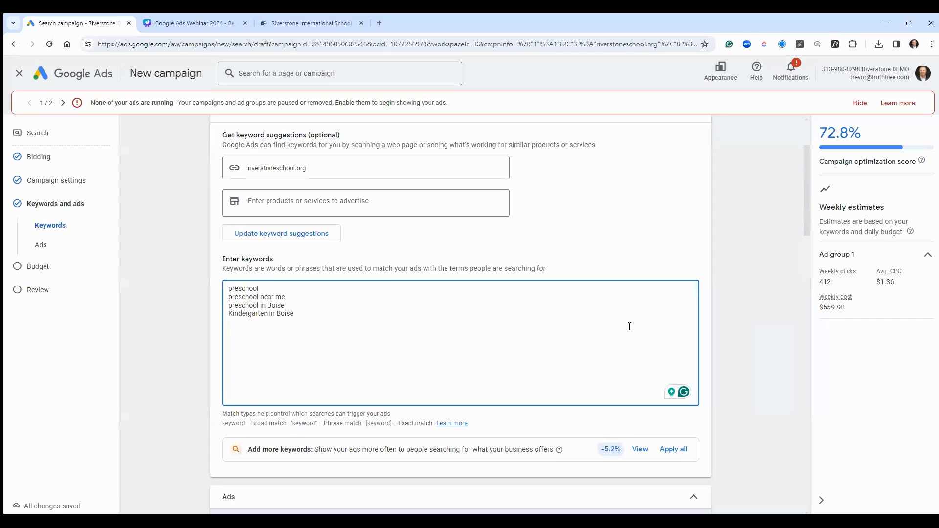
Add "elementary school" as another keyword on its own line below Kindergarten in Boise.
key("Return")
type("eele")
key("BackSpace")
key("BackSpace")
type("lementary school")
Make the elementary school keyword a phrase match by enclosing it in quotation marks.
key("ctrl+a")
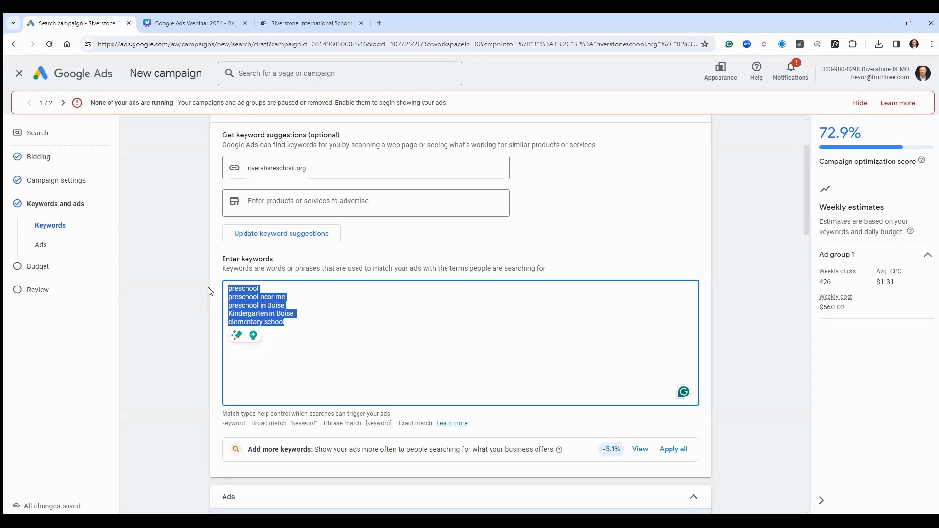
left_click(261, 305)
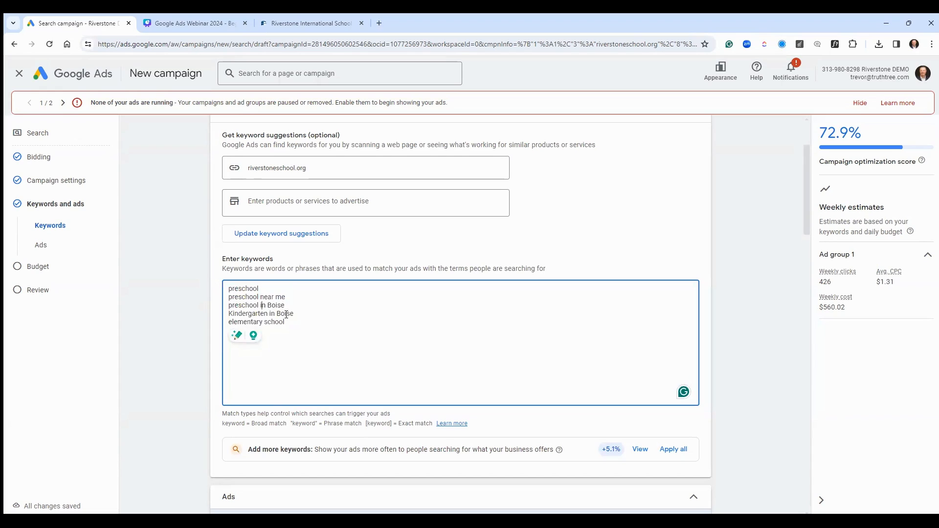
left_click_drag(295, 321, 227, 289)
left_click(272, 314)
left_click(303, 326)
left_click(229, 322)
type("\"")
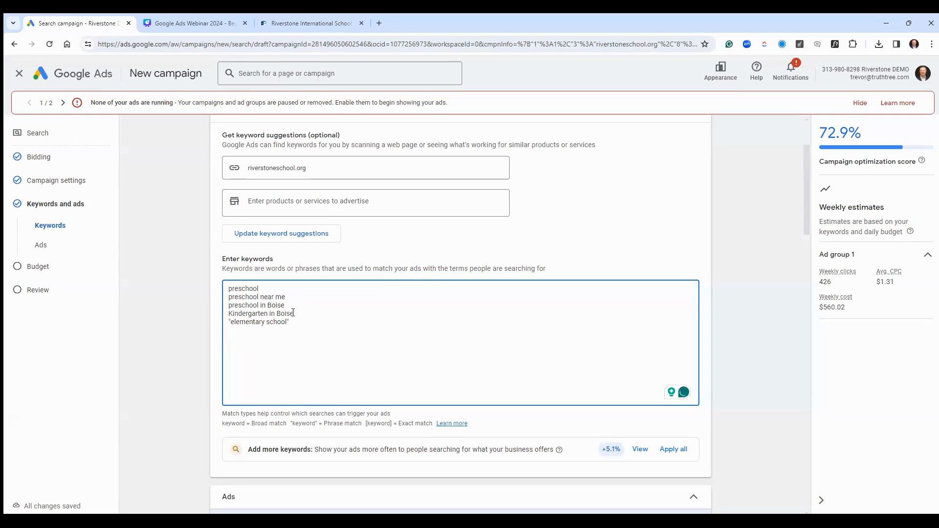
Make the Kindergarten in Boise keyword an exact match by enclosing it in square brackets.
left_click(333, 315)
left_click(230, 313)
type("[")
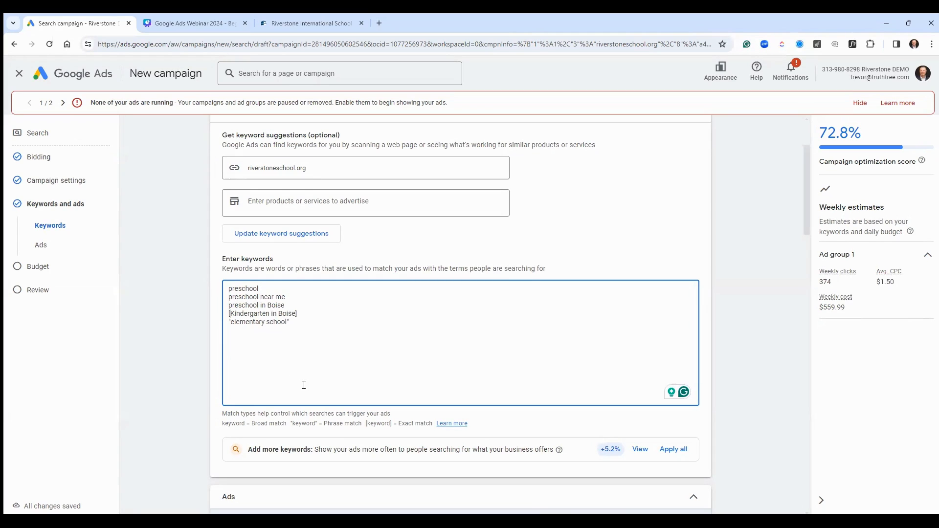
Add "International Baccalaureate School with a preschool and transportation" as another keyword on its own line below elementary school.
scroll(397, 373, "down", 1)
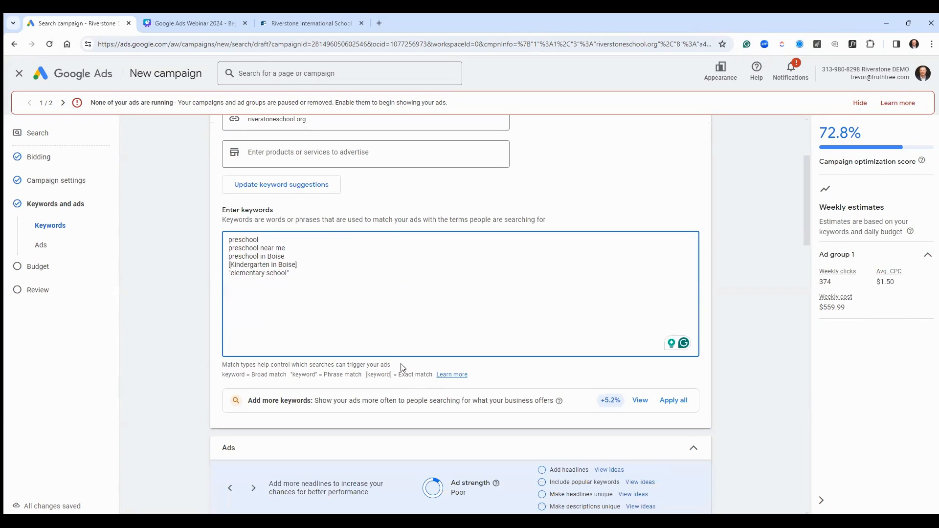
left_click_drag(307, 276, 218, 238)
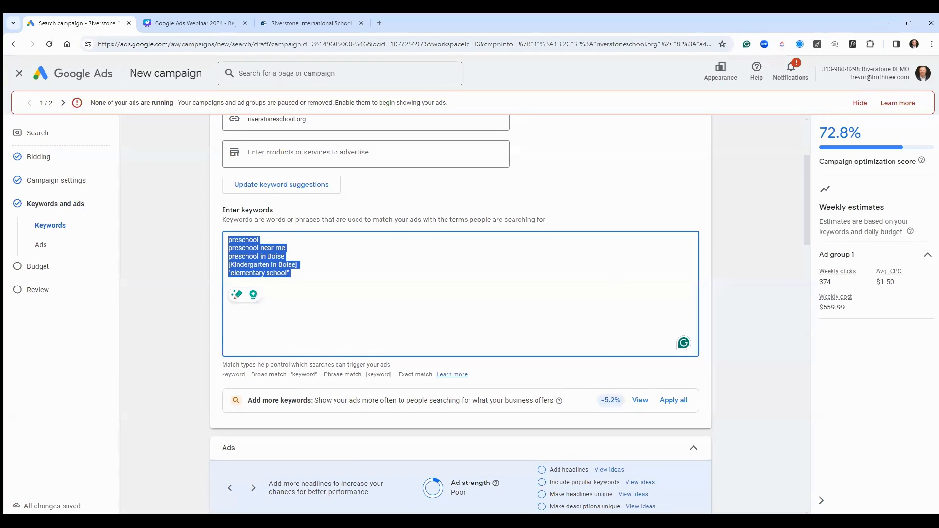
left_click(318, 275)
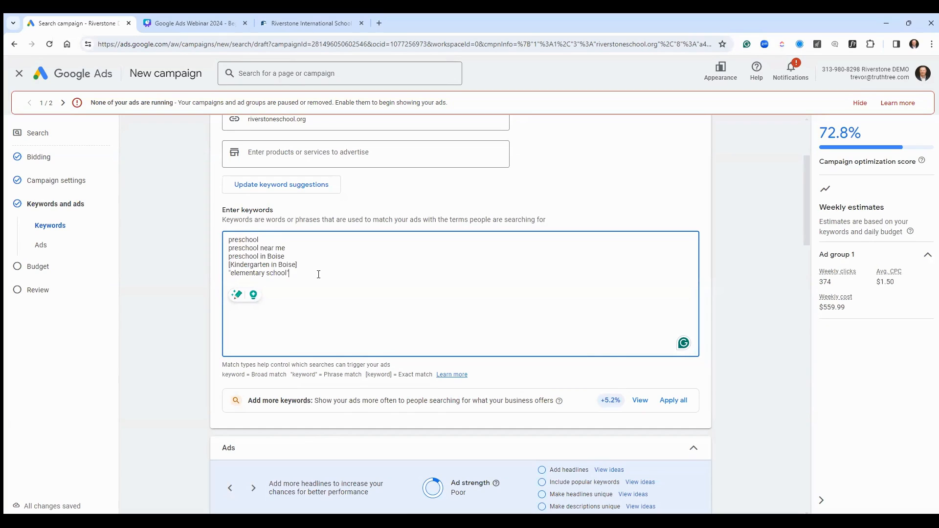
key("Return")
type("Iner")
key("BackSpace")
type("ternation")
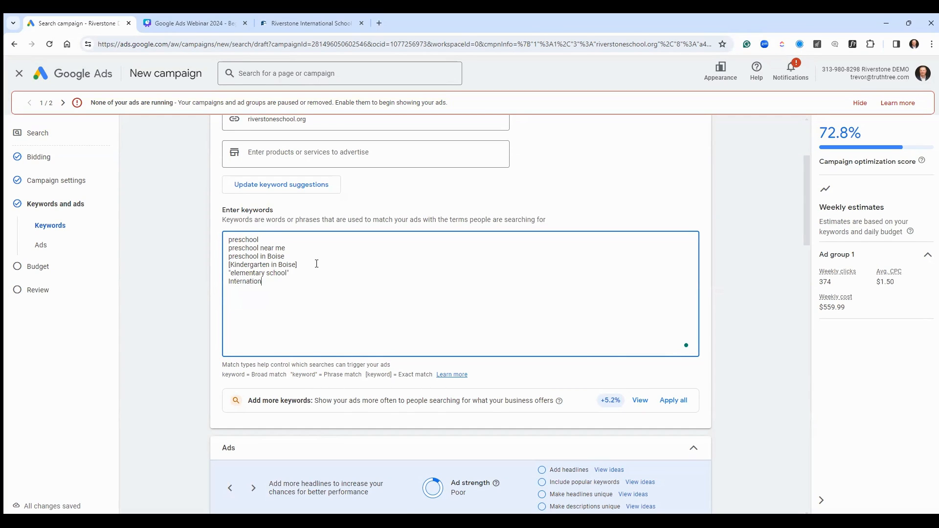
type("al Baccalaureate Schoolwith")
key("BackSpace")
key("BackSpace")
key("BackSpace")
key("BackSpace")
key("BackSpace")
type("with a preschool and")
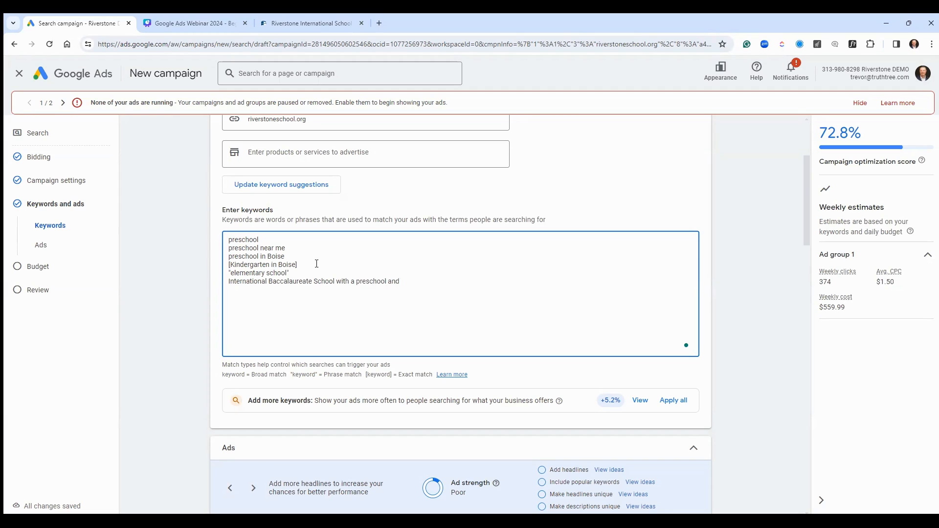
type(" transportatio")
type("nn")
Make the International Baccalaureate School keyword a phrase match by enclosing it in quotation marks.
type("\"")
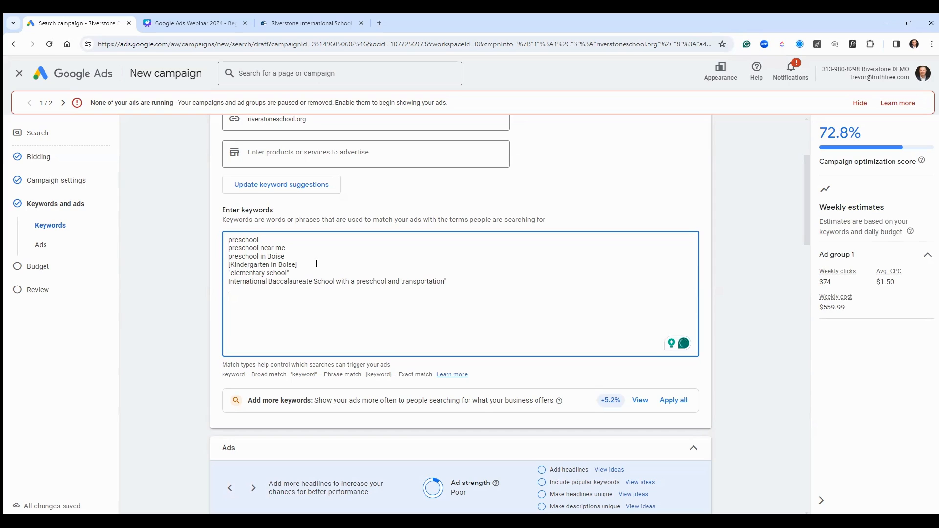
left_click(228, 281)
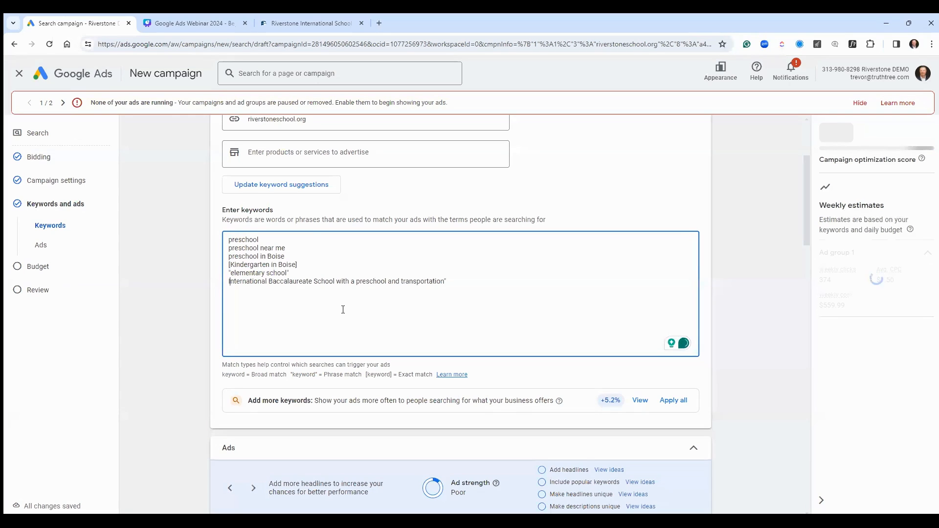
type("\"")
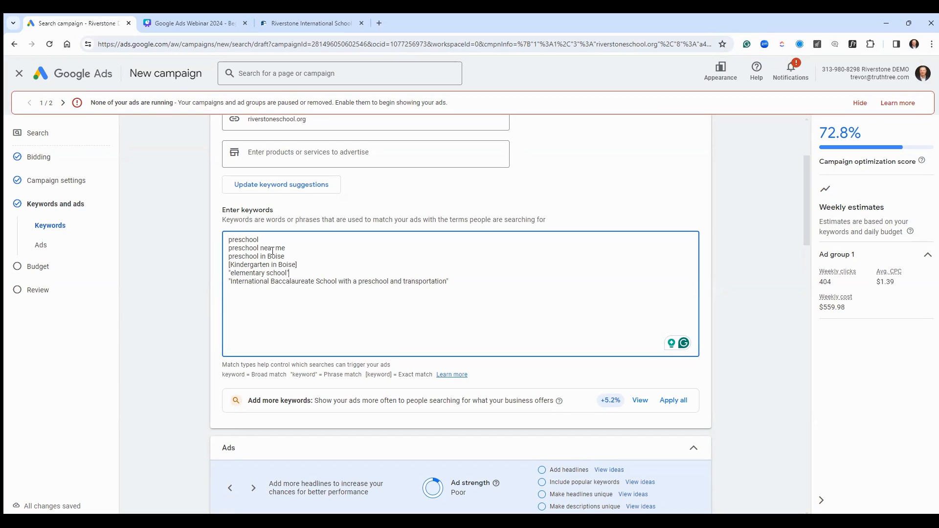
Examine the weekly estimates of Ad group 1 for cost, average CPC and clicks.
left_click(240, 240, "shift")
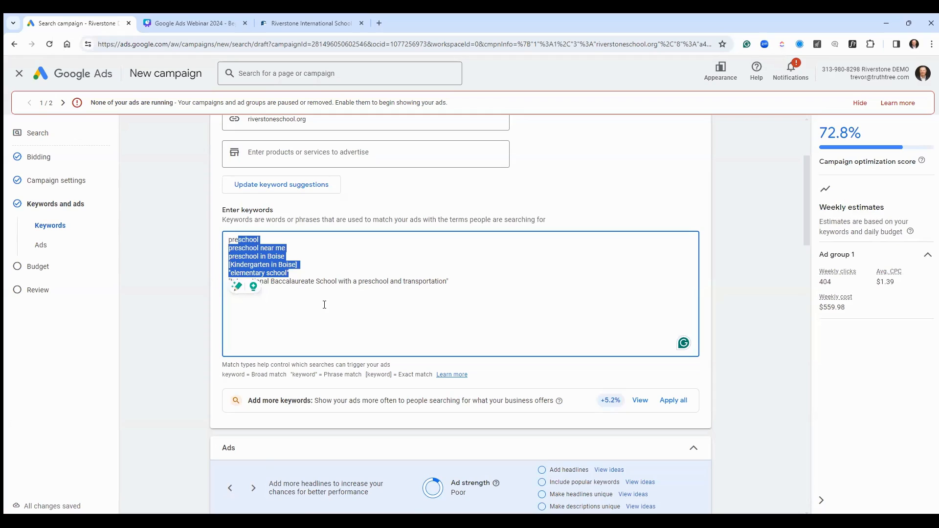
scroll(323, 307, "down", 4)
scroll(323, 307, "up", 3)
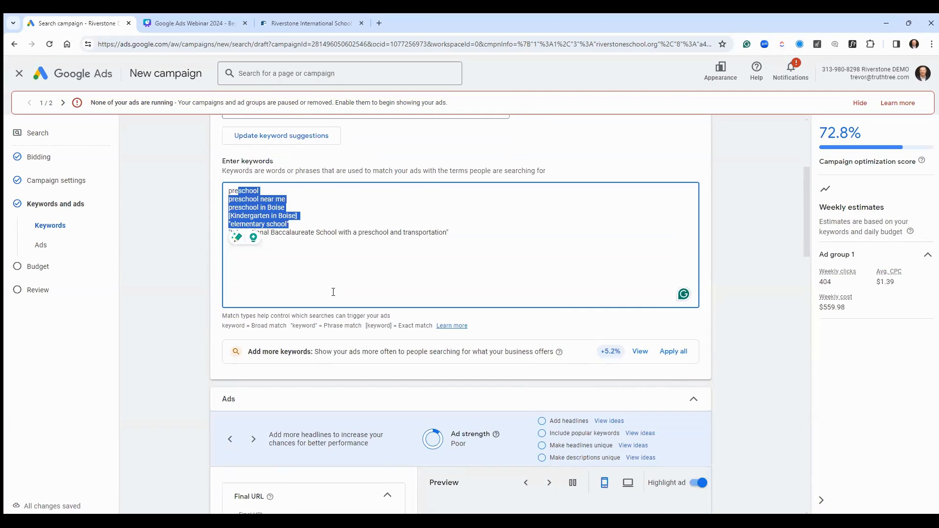
left_click(445, 225)
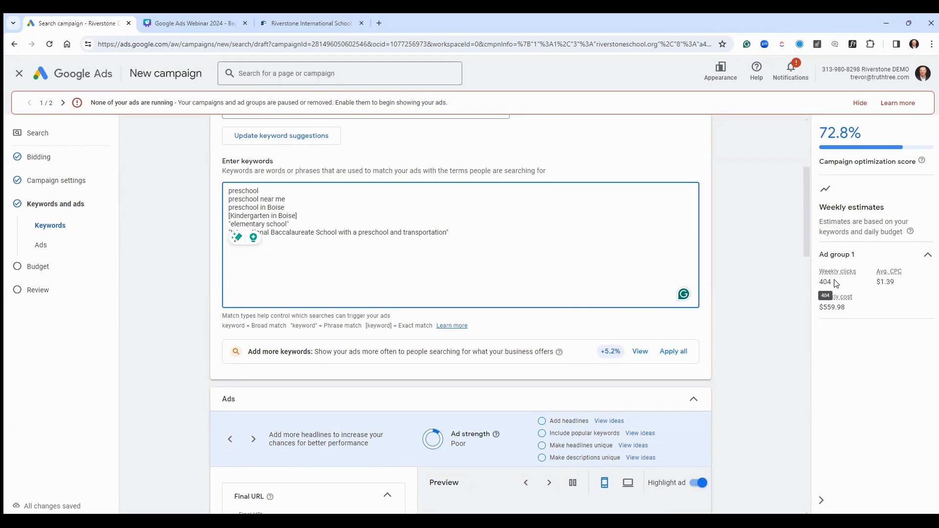
left_click_drag(849, 307, 813, 309)
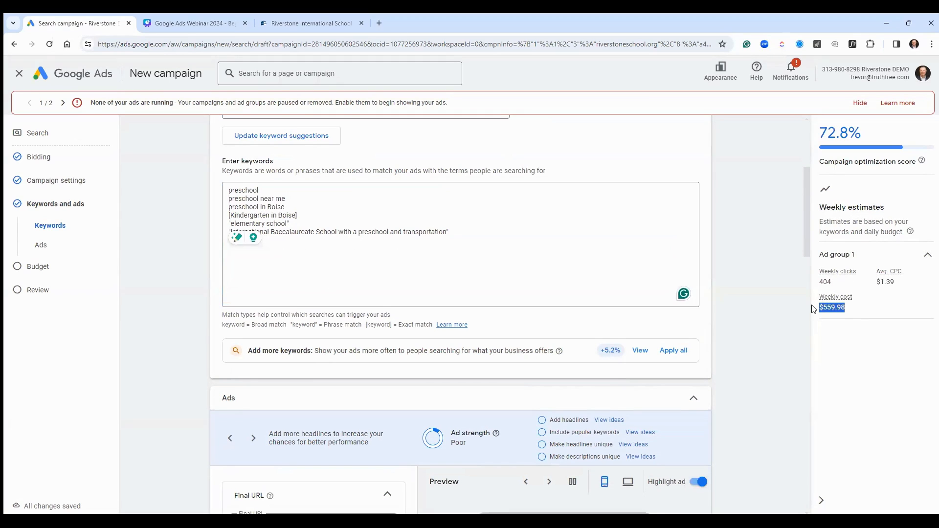
left_click_drag(899, 286, 872, 284)
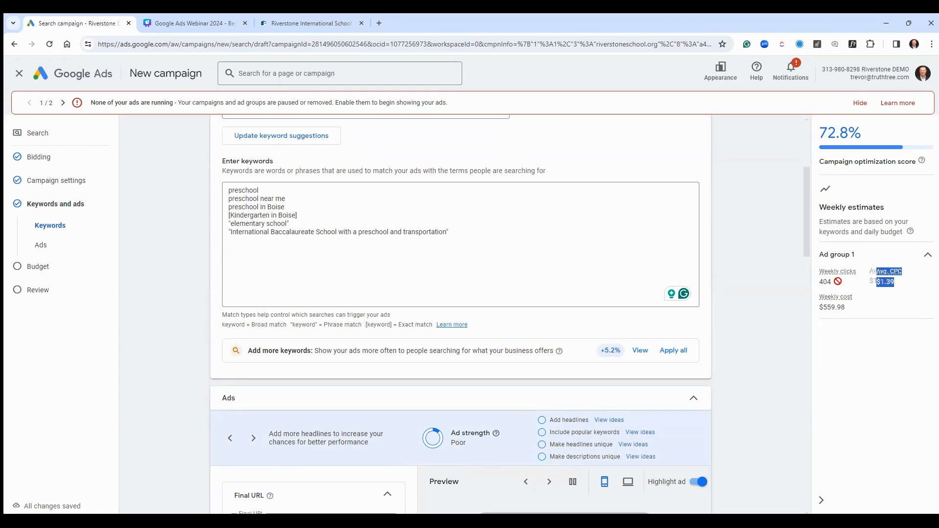
double_click(830, 283)
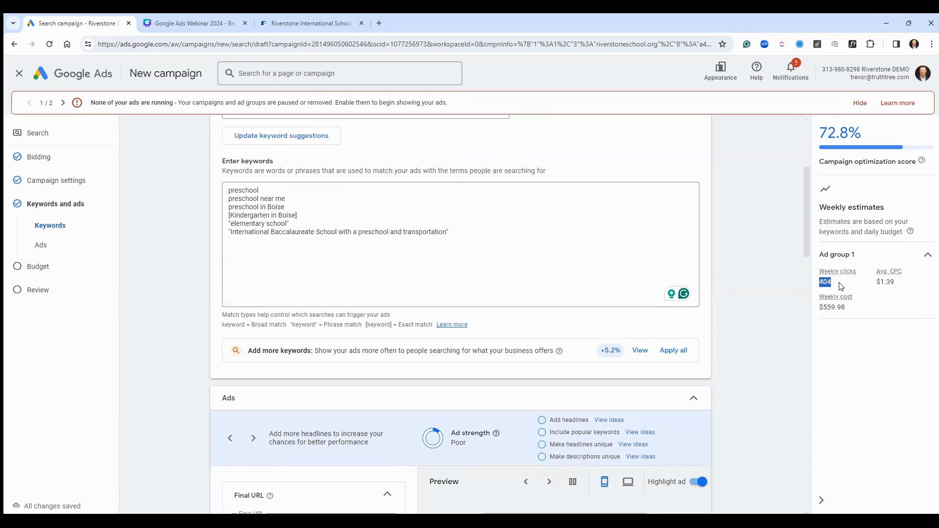
scroll(718, 271, "down", 2)
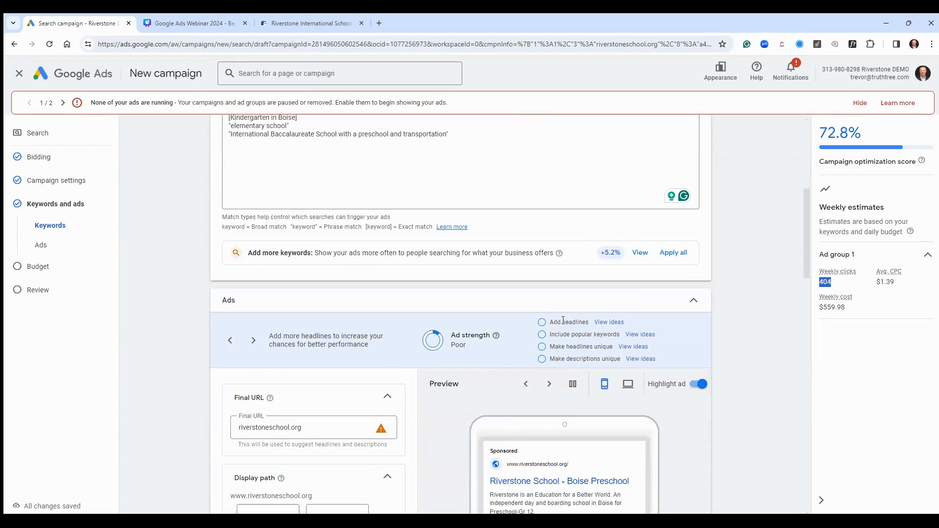
scroll(567, 327, "up", 5)
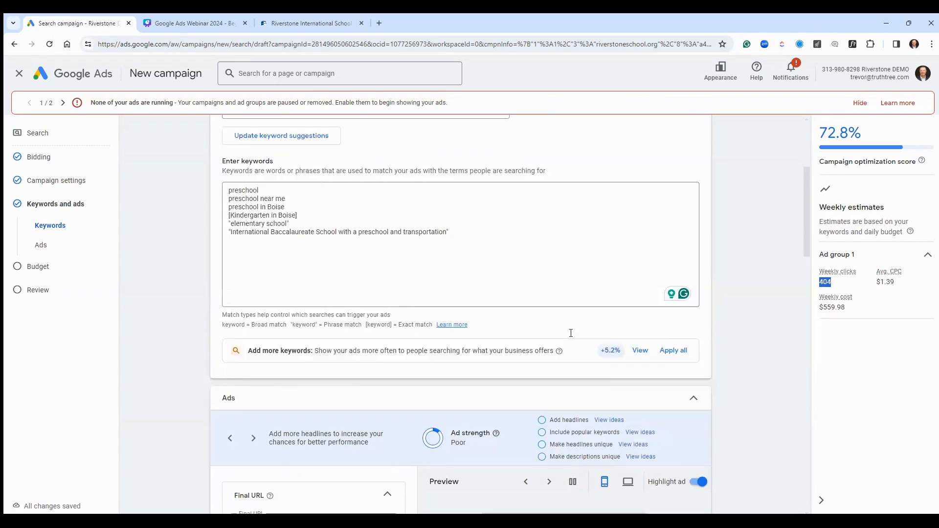
Review the entered keywords and the match type notation, including the exact match Kindergarten in Boise keyword.
scroll(571, 334, "up", 1)
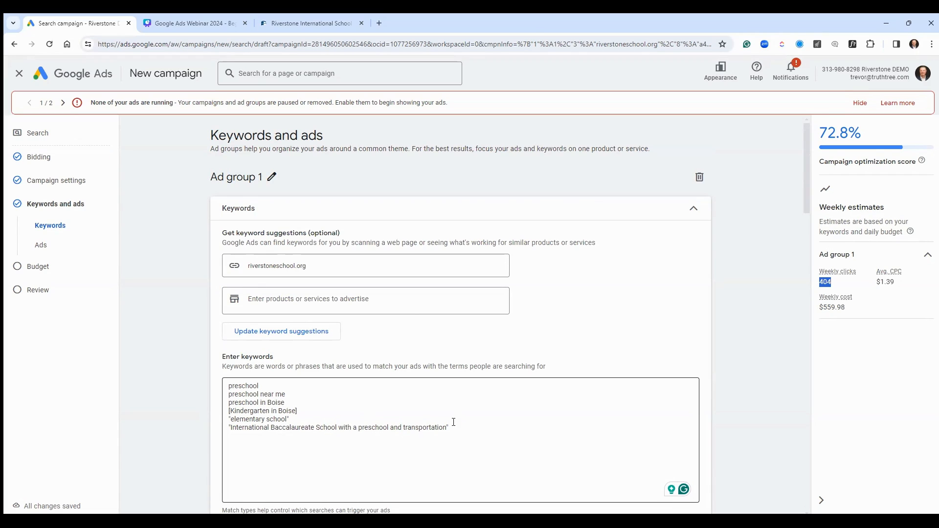
scroll(453, 422, "down", 2)
left_click_drag(475, 424, 193, 406)
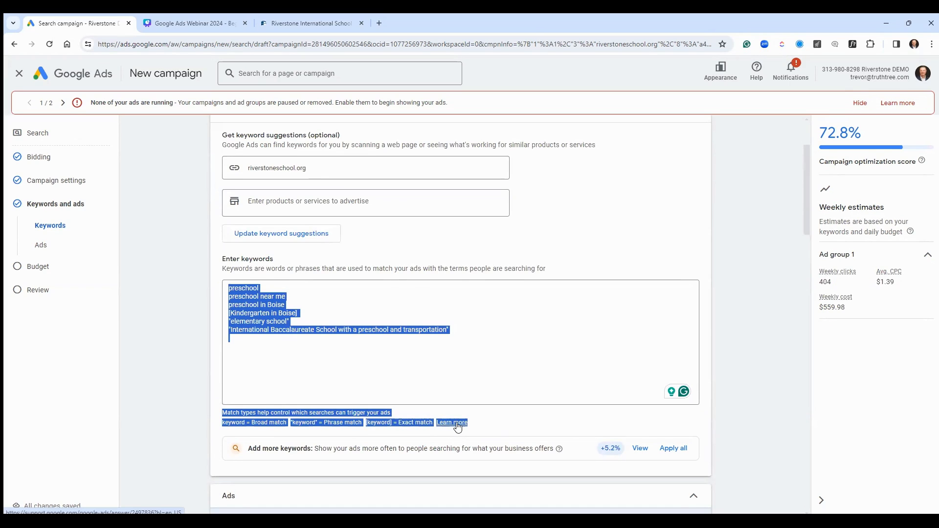
left_click(501, 356)
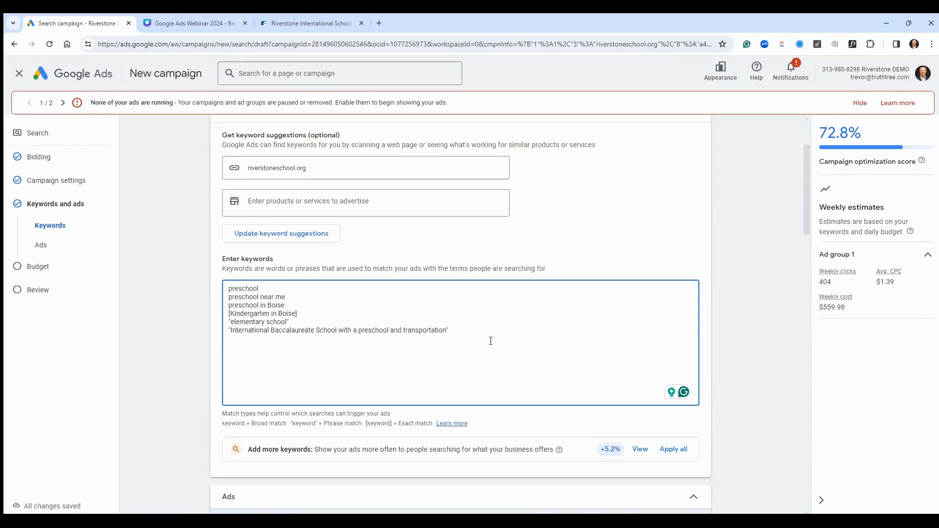
left_click_drag(304, 315, 224, 318)
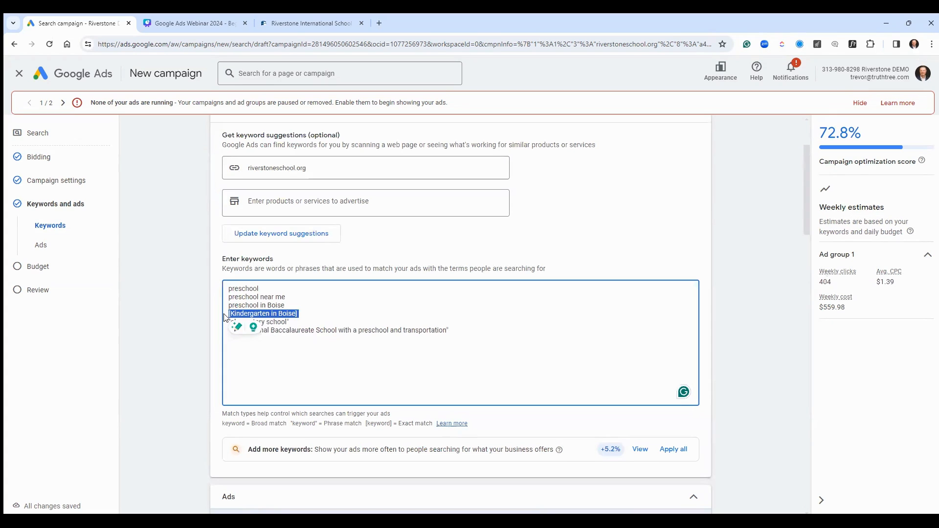
left_click(371, 323)
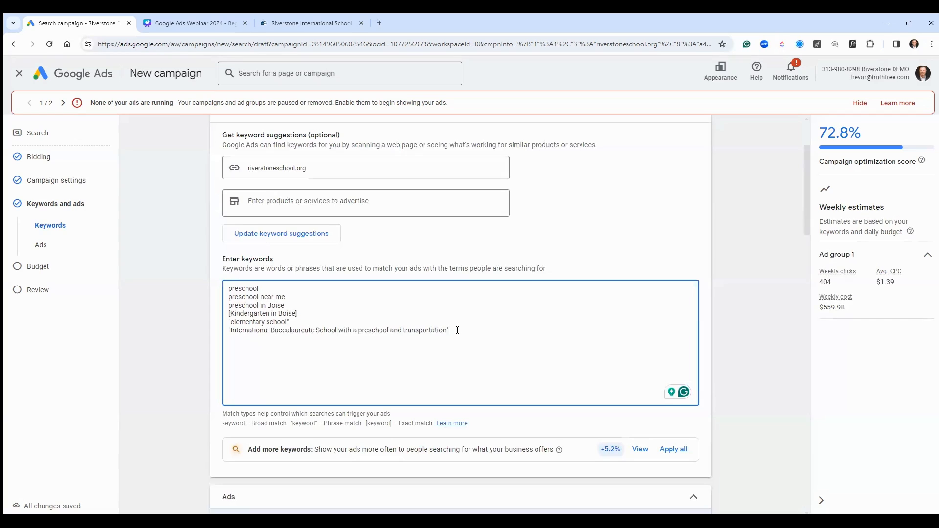
Turn the International Baccalaureate School keyword back into a broad match by removing its enclosing quotation marks.
left_click_drag(453, 330, 228, 334)
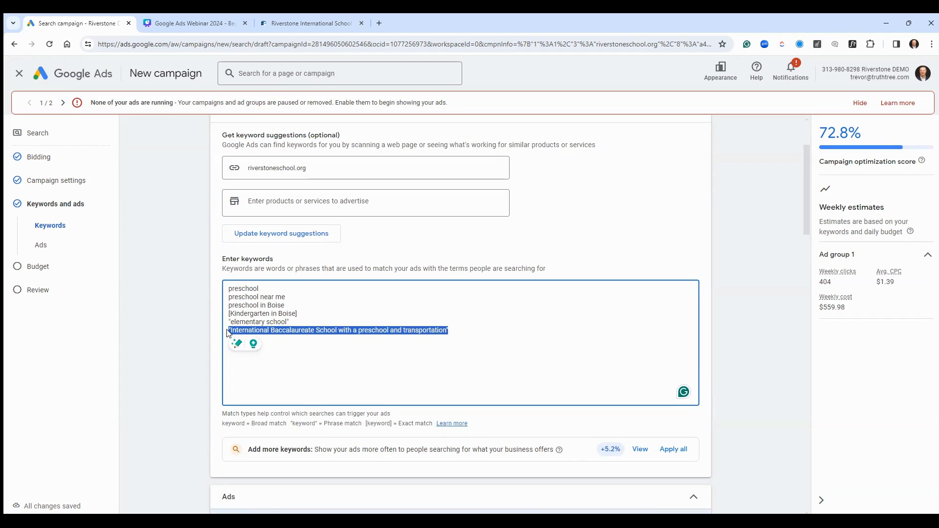
left_click(484, 334)
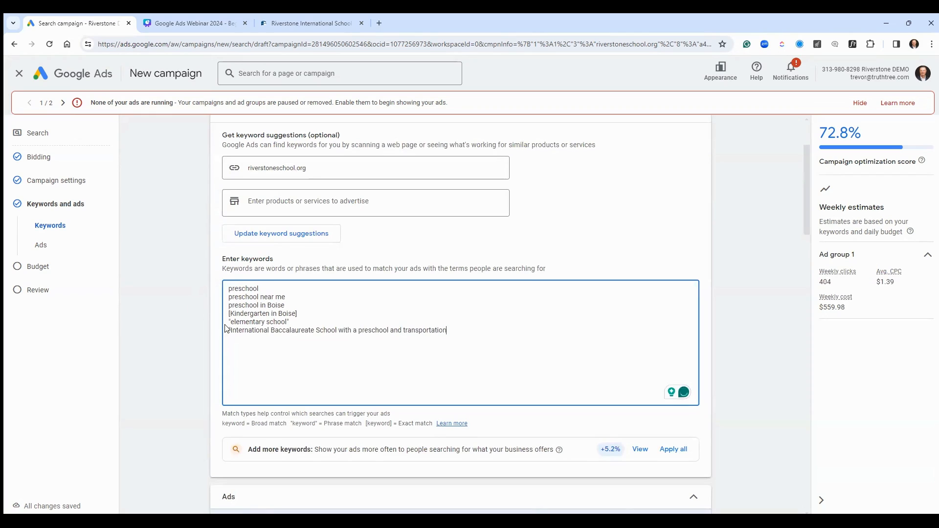
left_click(245, 332)
key("BackSpace")
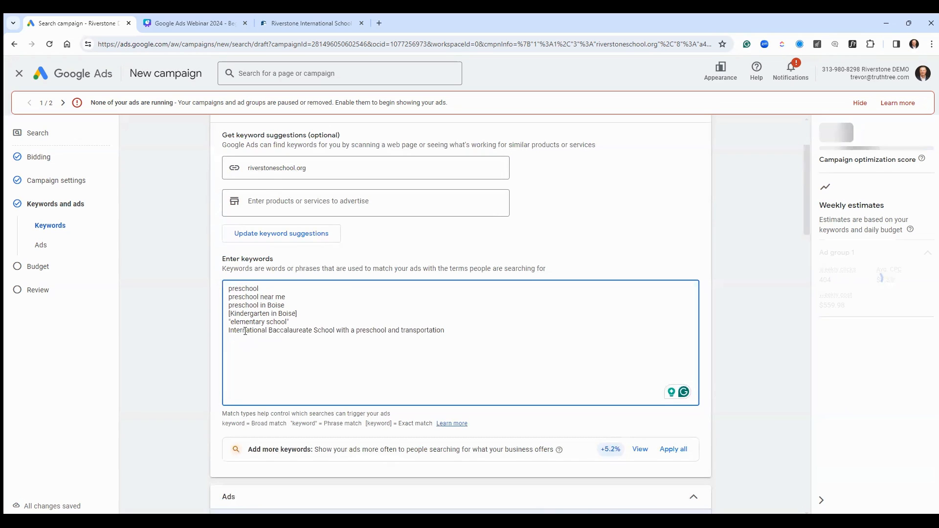
scroll(356, 377, "down", 2)
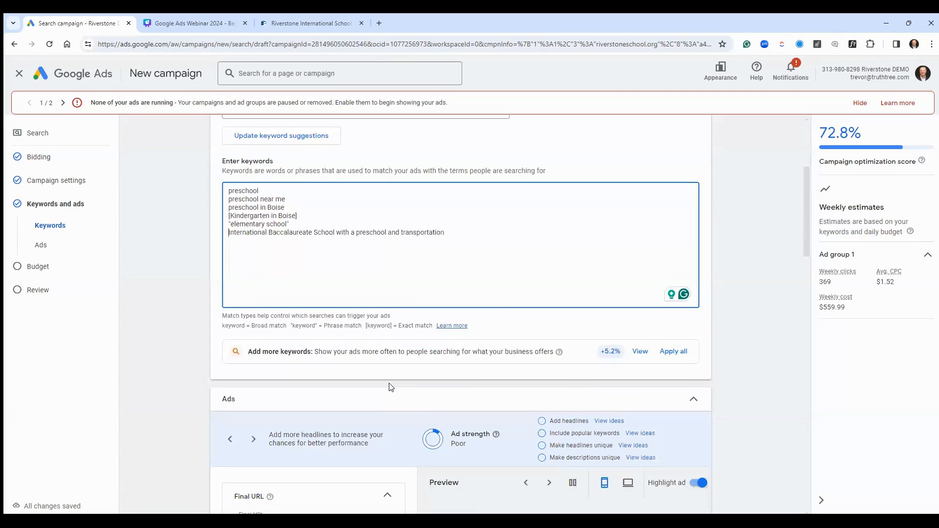
scroll(454, 367, "down", 3)
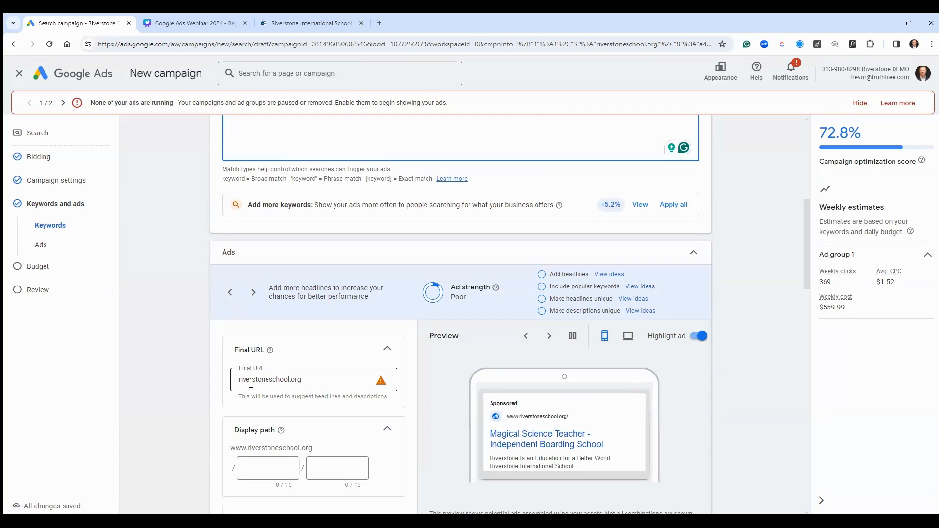
scroll(367, 381, "down", 1)
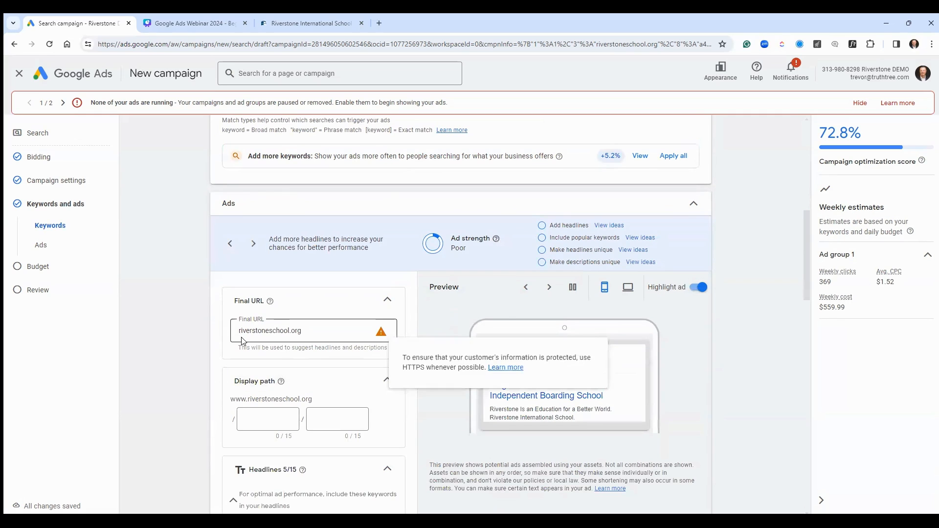
left_click(240, 329)
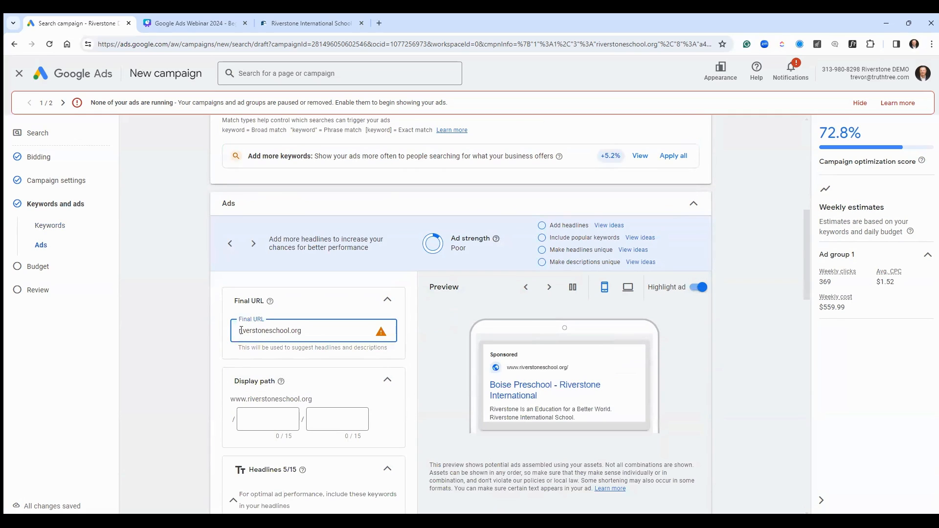
type("https://www.")
Fill in the ad's two display path parts with "preschool to" and "high school".
scroll(338, 371, "down", 2)
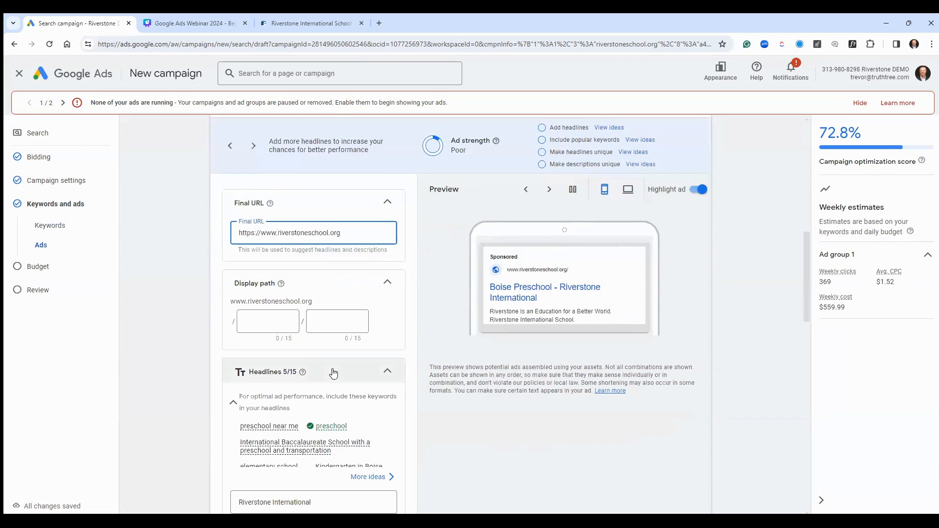
left_click(286, 322)
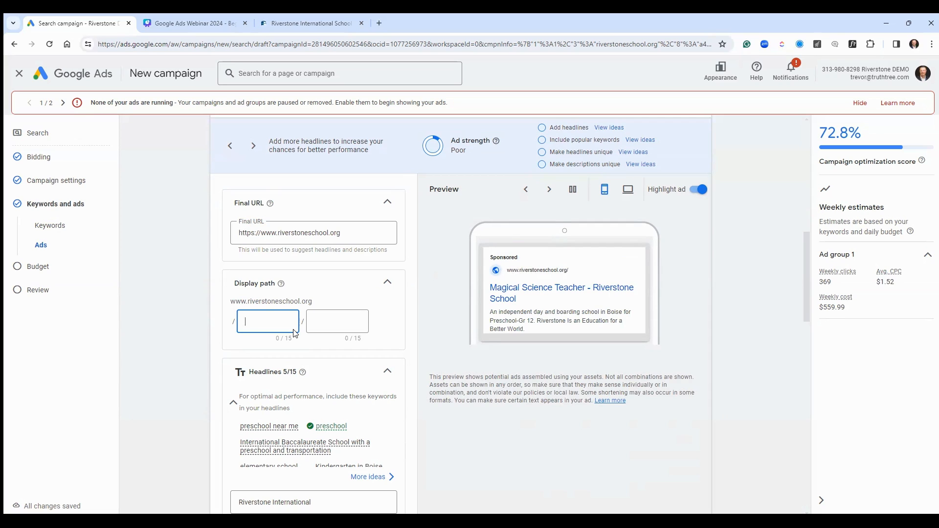
type("preschool to")
key("Tab")
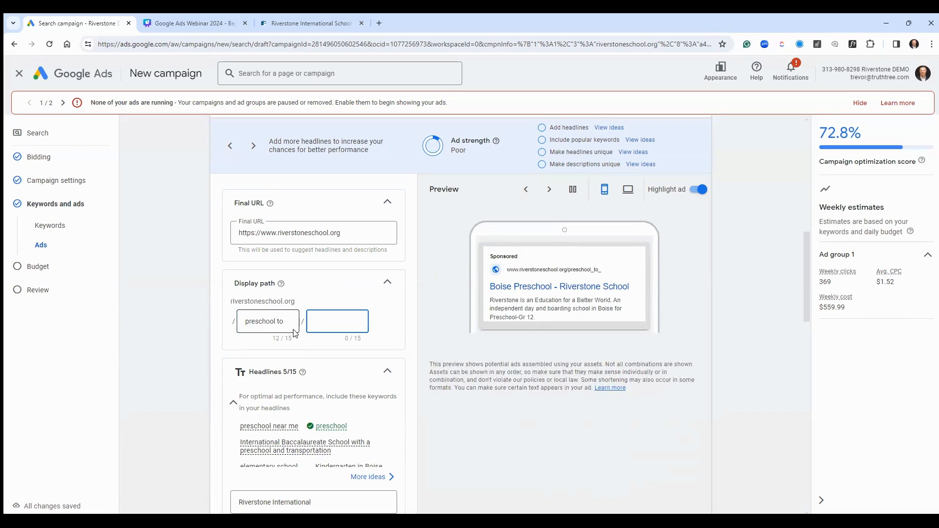
type("high school")
left_click(516, 352)
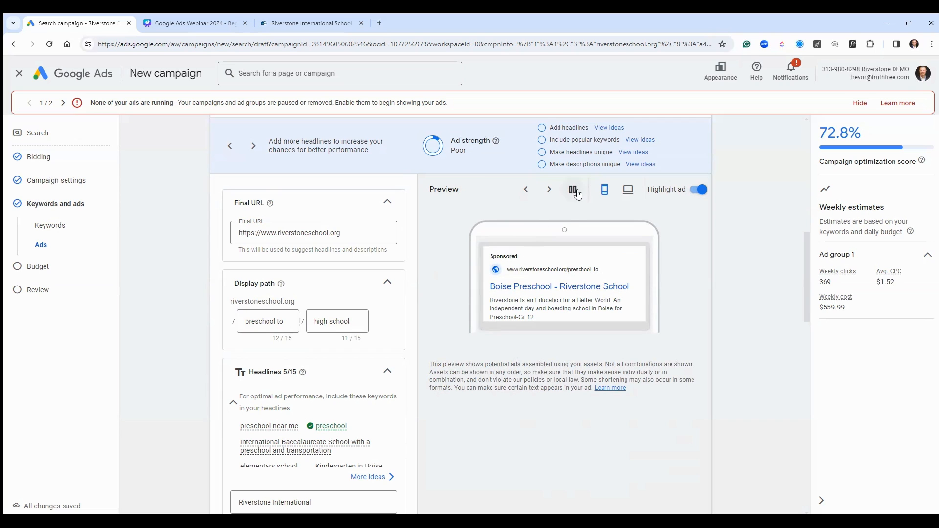
Look through the ad preview variations and switch the preview to the desktop layout.
left_click(332, 313)
left_click(580, 266)
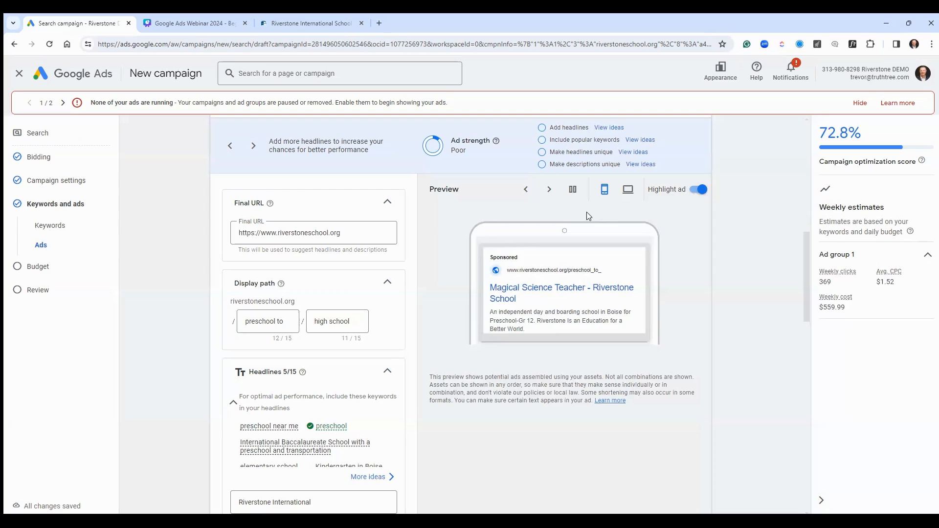
left_click(552, 192)
left_click(550, 190)
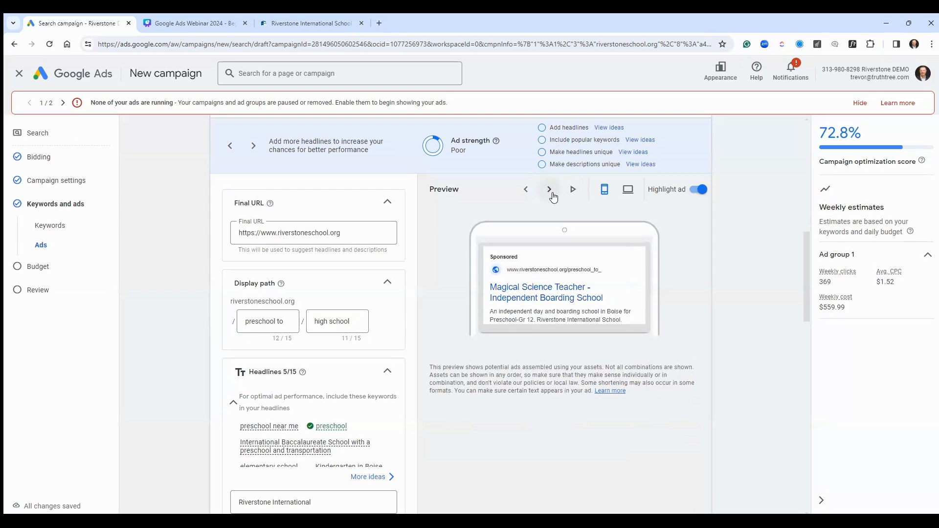
left_click(630, 191)
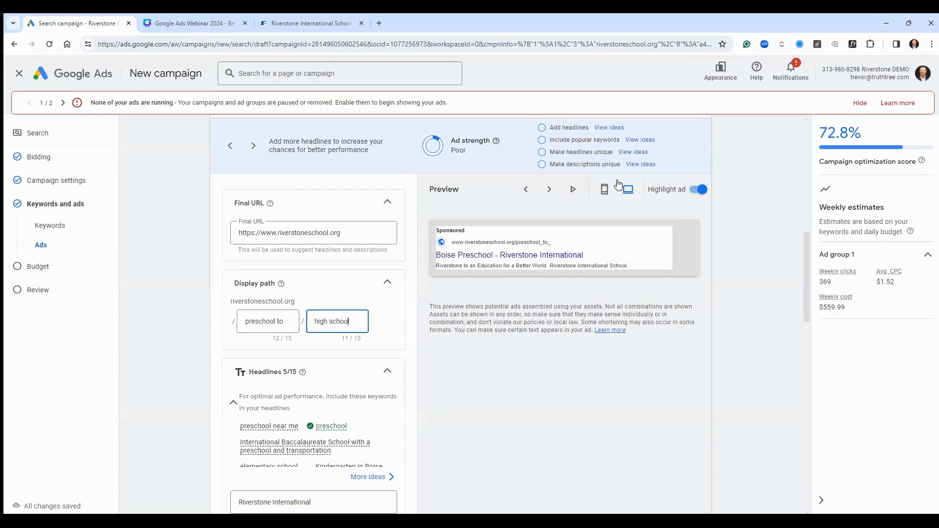
Switch the ad preview to the mobile layout and reduce the display path to a single part, "preschool -12".
left_click(528, 194)
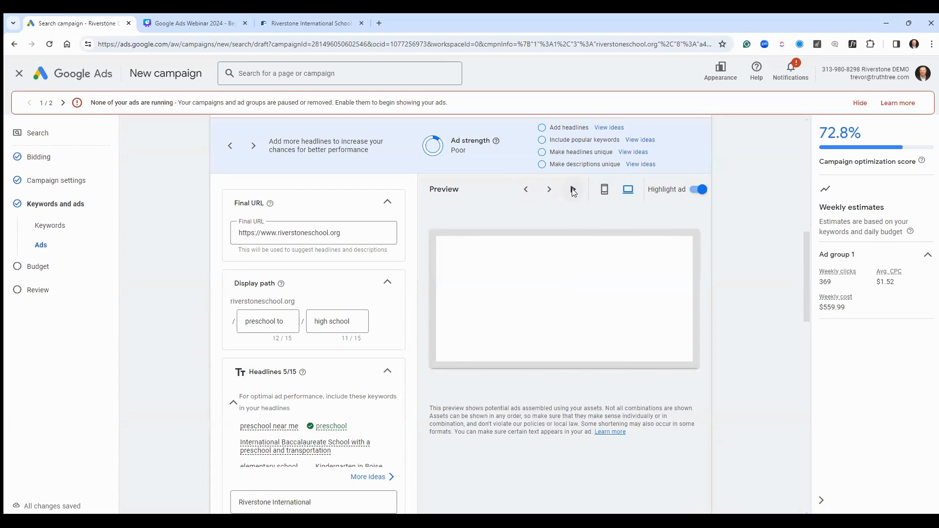
left_click(603, 191)
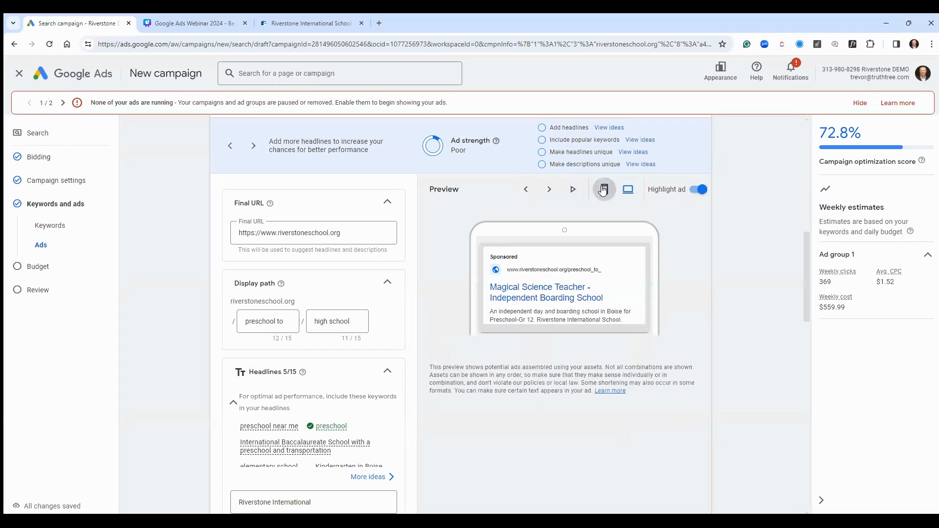
double_click(322, 322)
triple_click(323, 321)
key("BackSpace")
left_click_drag(277, 322, 314, 322)
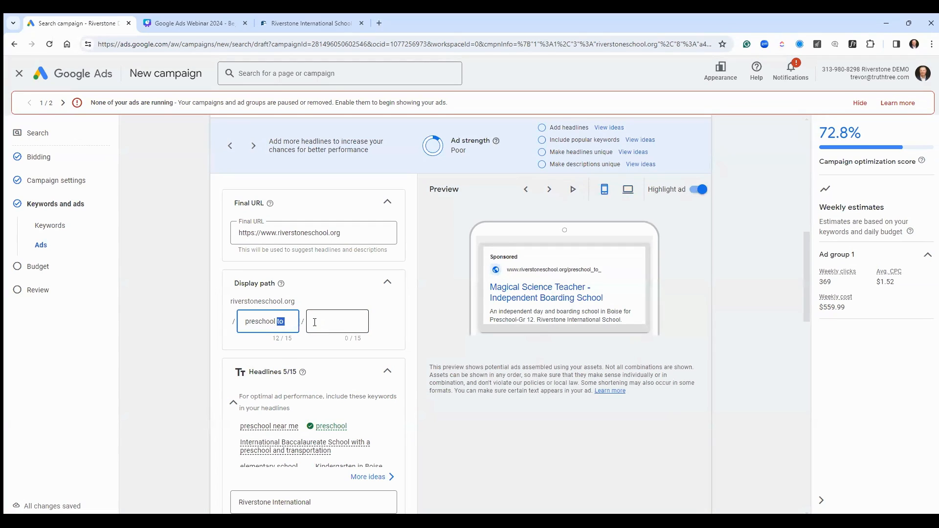
type("-12")
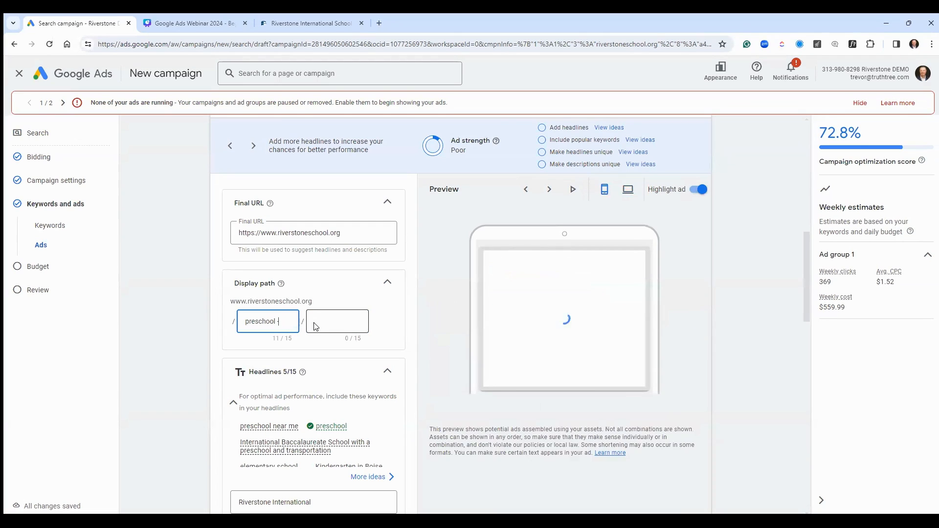
Try "Boise" as the second part of the ad's display path, and clear it again.
left_click(336, 326)
type("B")
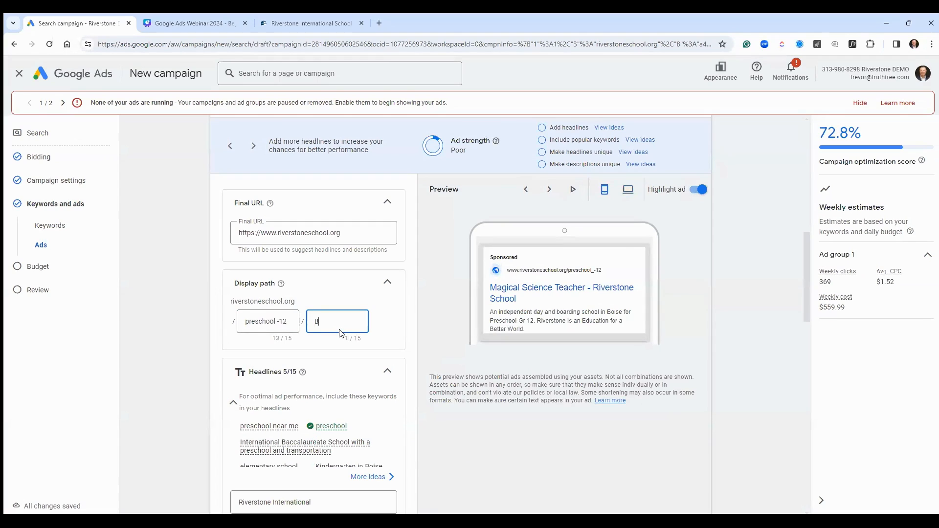
type("oise")
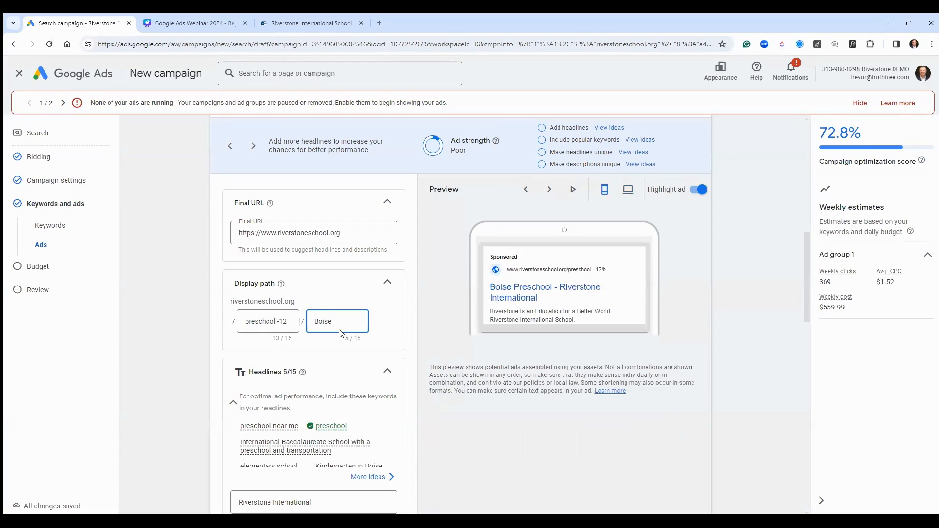
key("BackSpace")
key("BackSpace")
key("BackSpace")
key("BackSpace")
key("BackSpace")
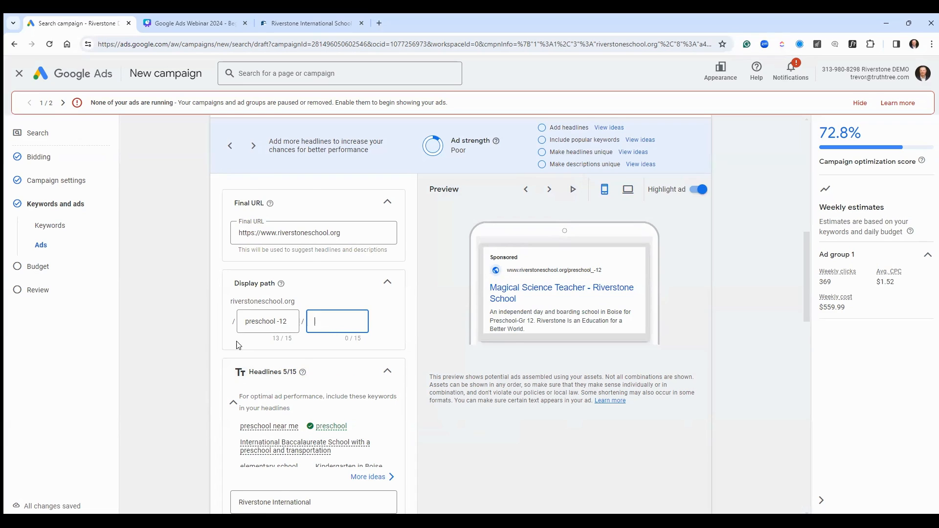
Search Google for "private schools near me" in a new browser tab and compare the sponsored listings with the organic results.
scroll(239, 345, "down", 1)
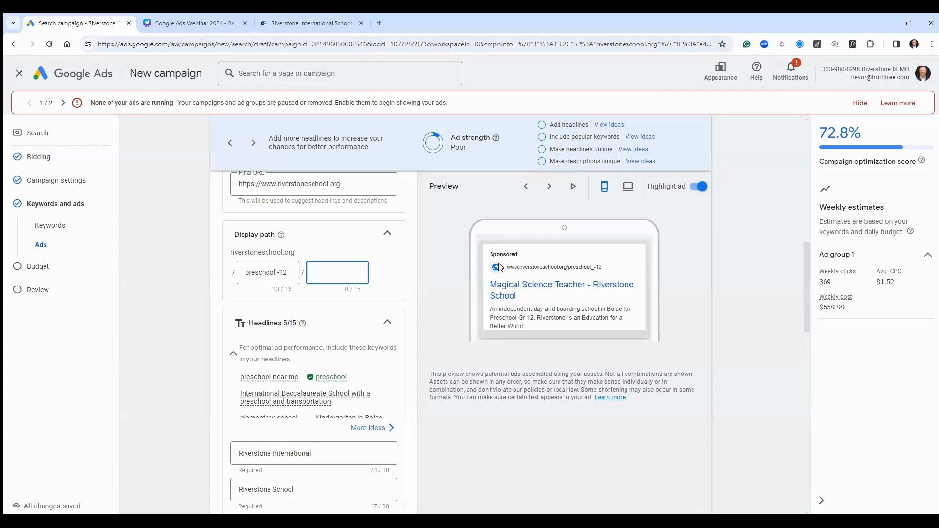
left_click(379, 24)
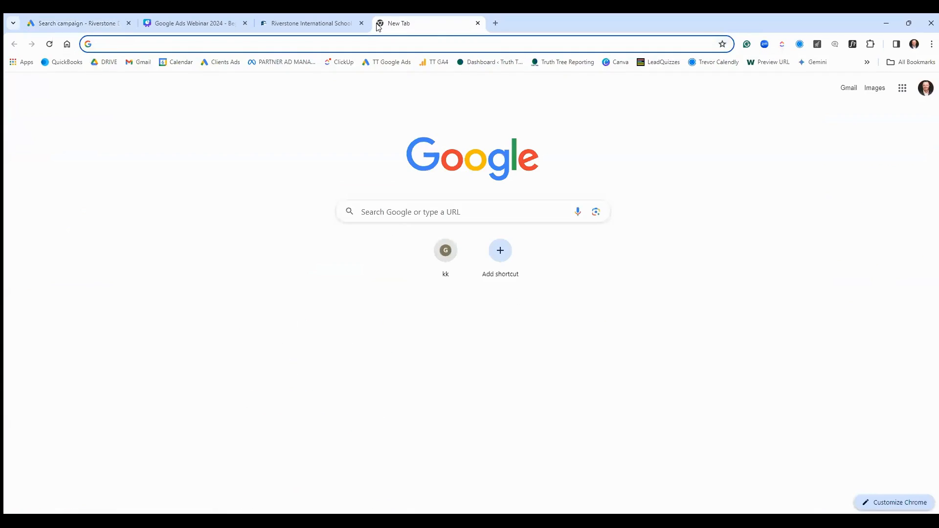
type("private schools")
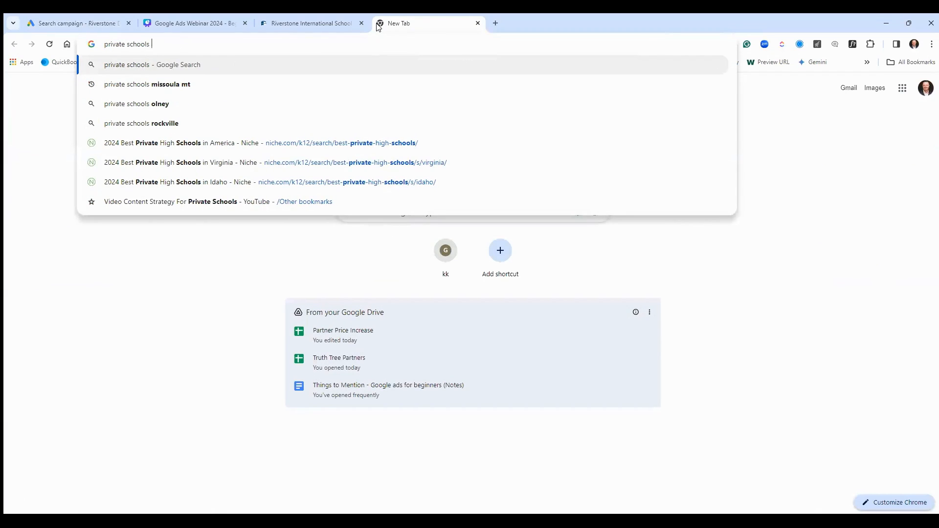
type(" near me")
key("Return")
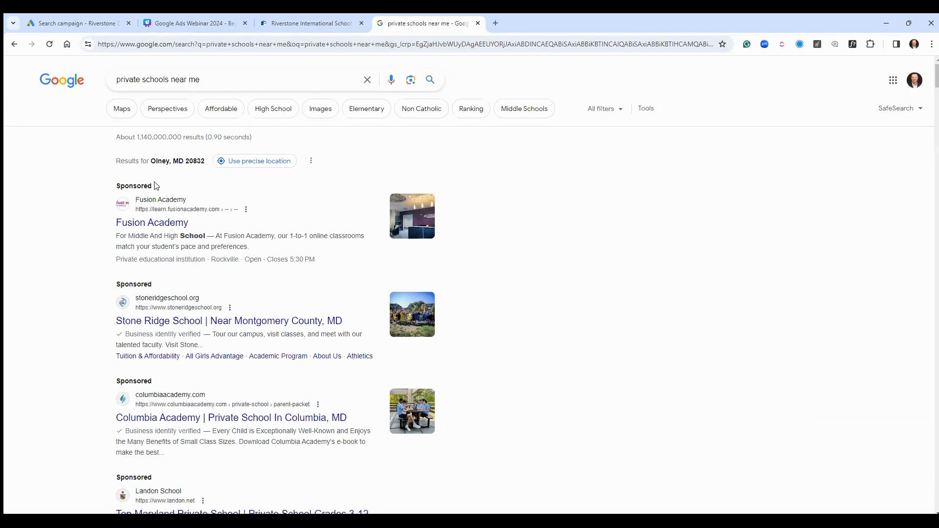
left_click_drag(157, 187, 117, 184)
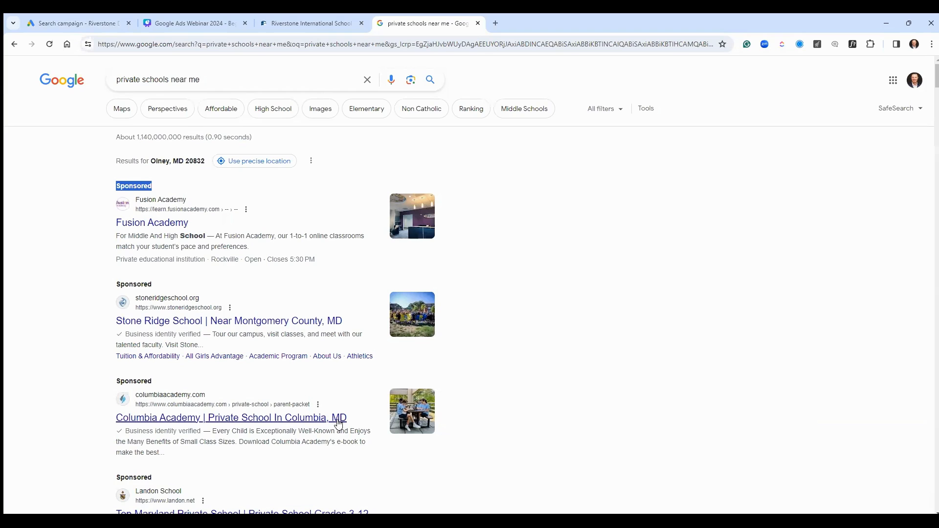
scroll(138, 401, "down", 10)
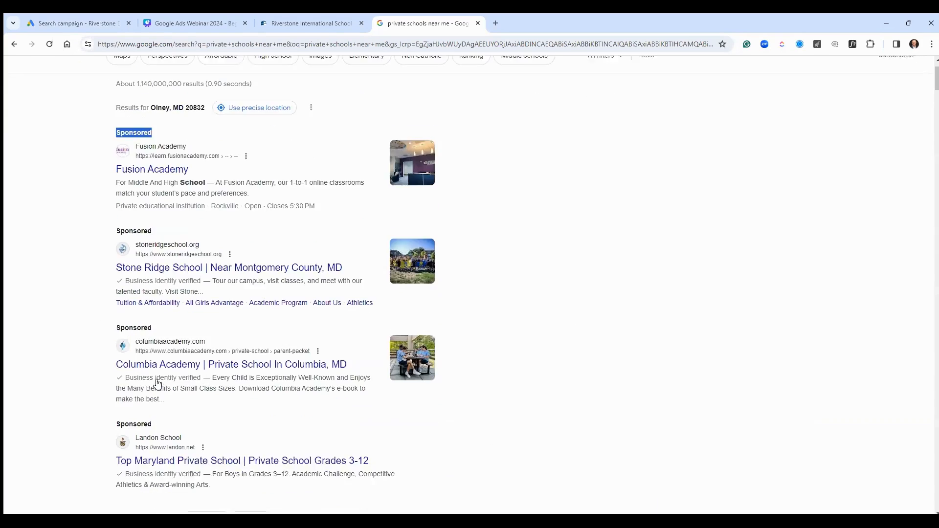
scroll(159, 381, "down", 12)
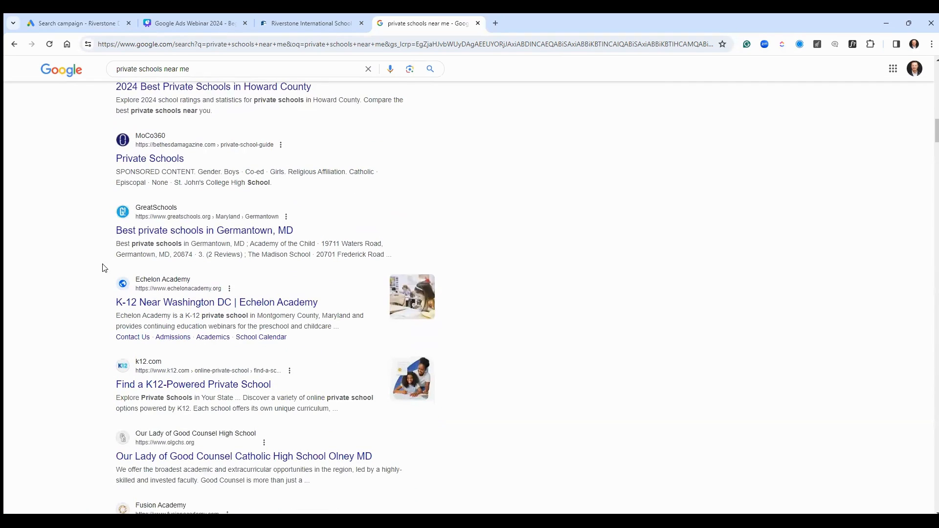
left_click_drag(115, 301, 331, 297)
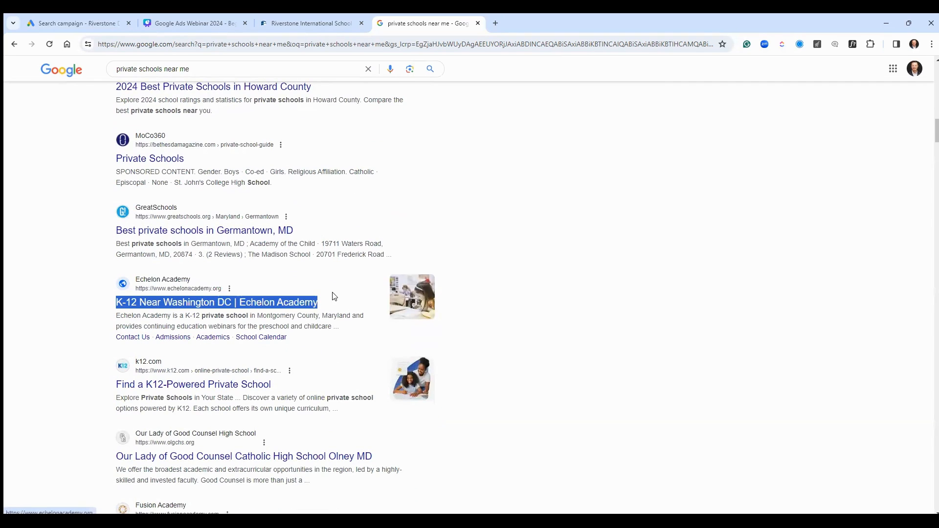
left_click(572, 260)
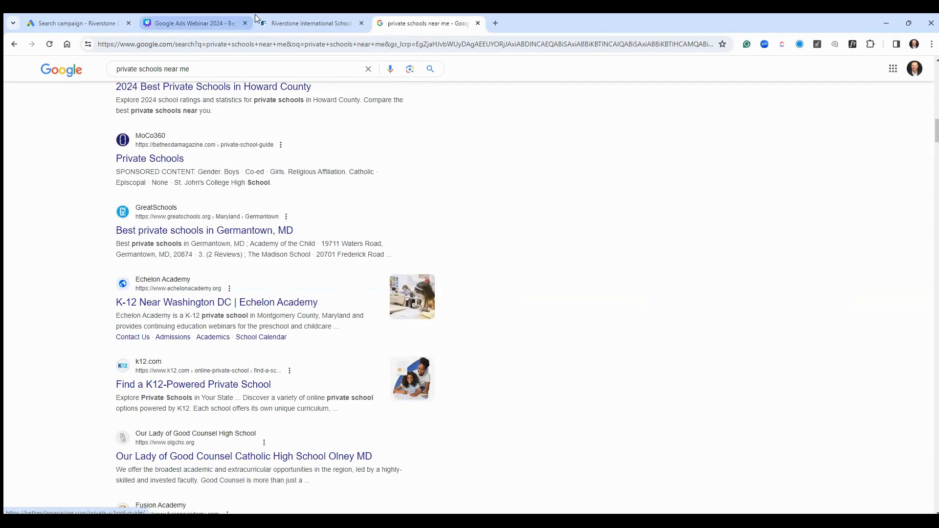
Return to the Google Ads campaign draft and change the ad's first headline to "Riverstone Int'l School".
left_click(189, 25)
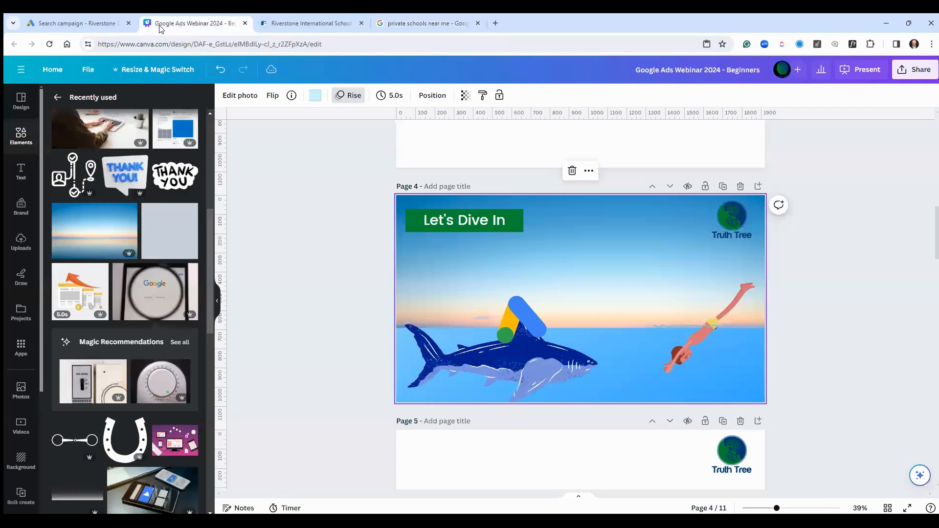
left_click(68, 25)
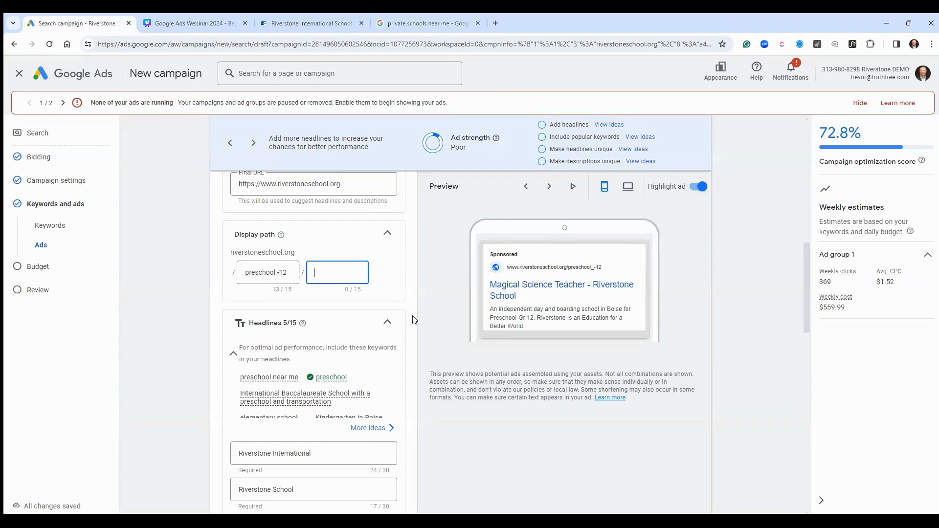
scroll(399, 324, "down", 2)
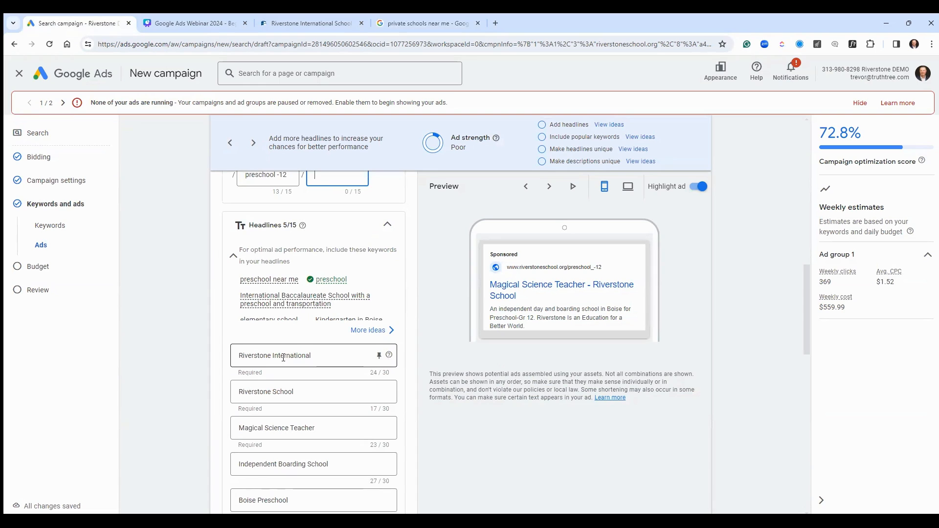
scroll(285, 355, "down", 1)
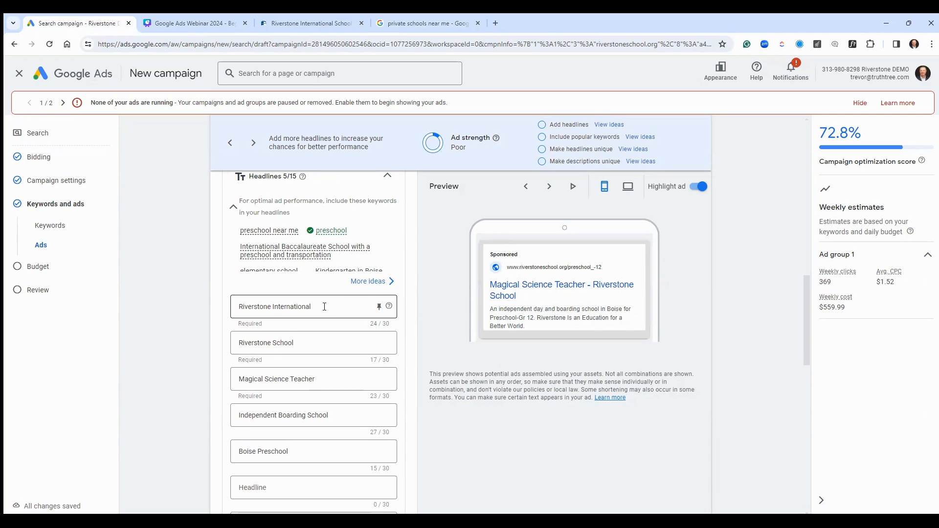
left_click_drag(271, 310, 323, 302)
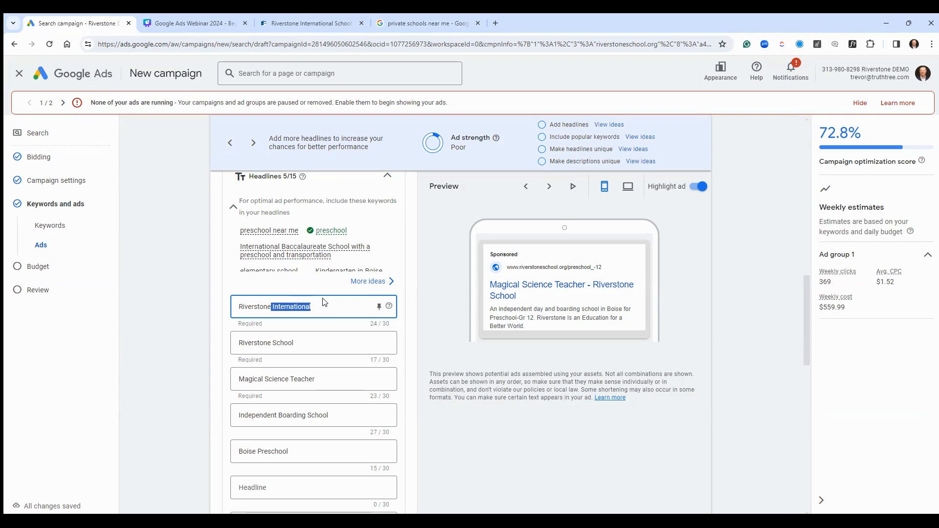
left_click(283, 306)
left_click_drag(314, 305, 281, 309)
type("'l School")
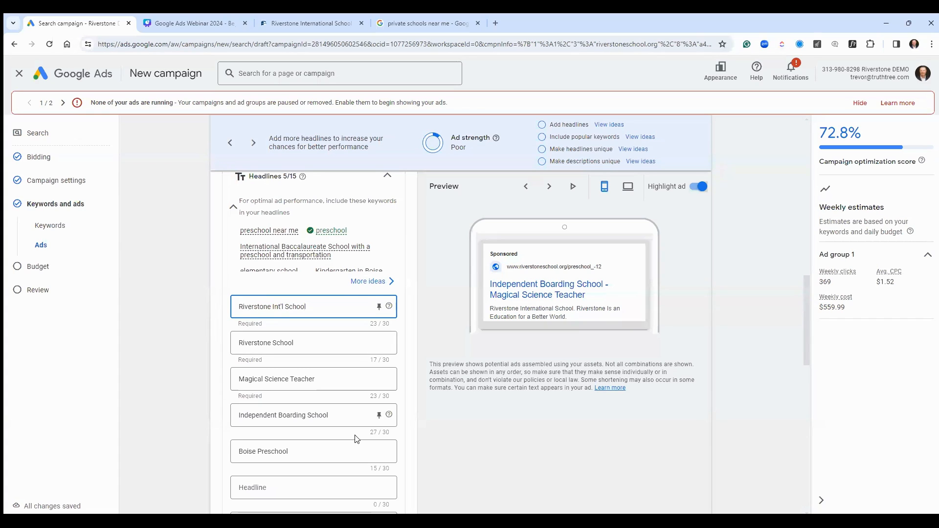
Review the ad's headlines, ad strength, descriptions, and the business name, sitelink and callout sections.
triple_click(297, 380)
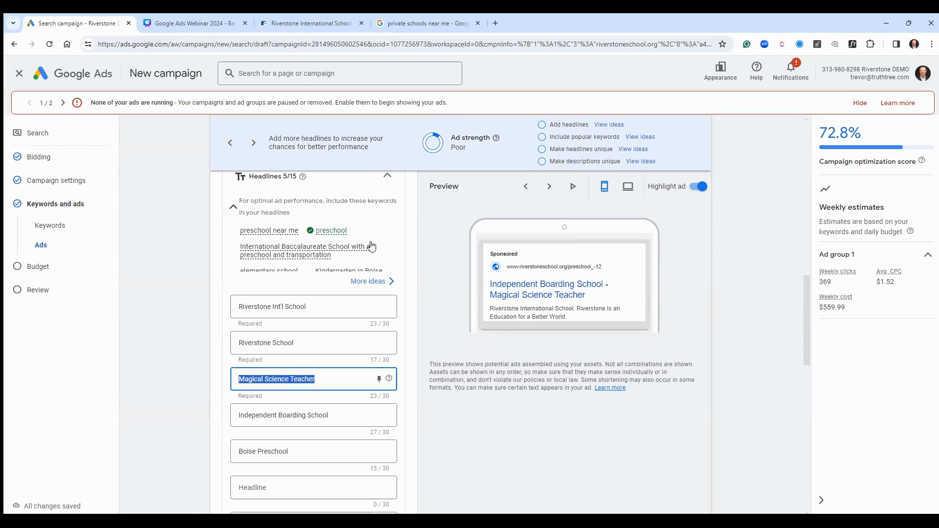
mouse_move(369, 247)
scroll(421, 272, "down", 2)
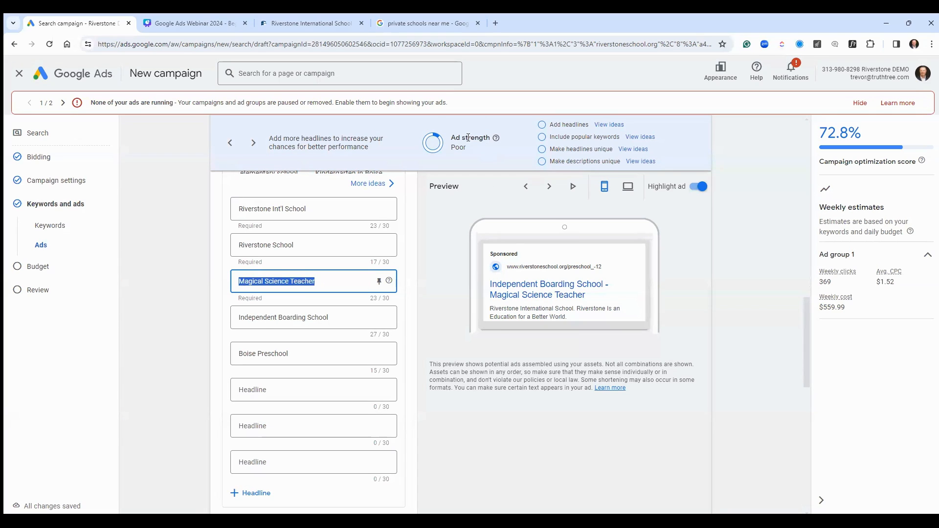
left_click_drag(492, 146, 410, 133)
left_click(452, 131)
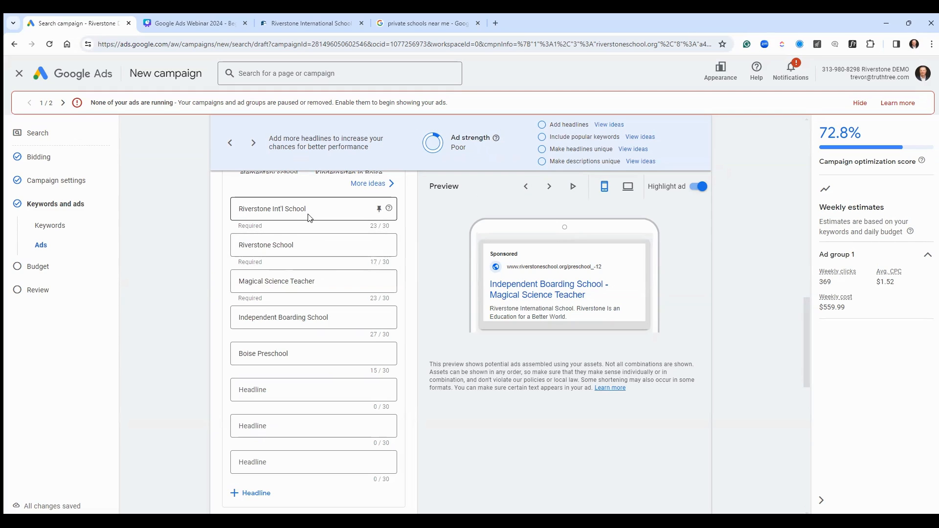
scroll(314, 230, "down", 3)
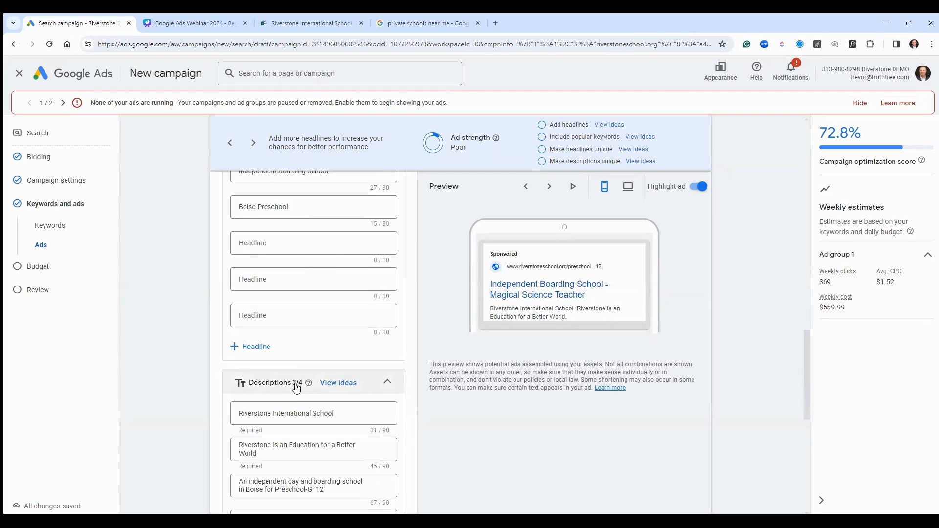
triple_click(291, 410)
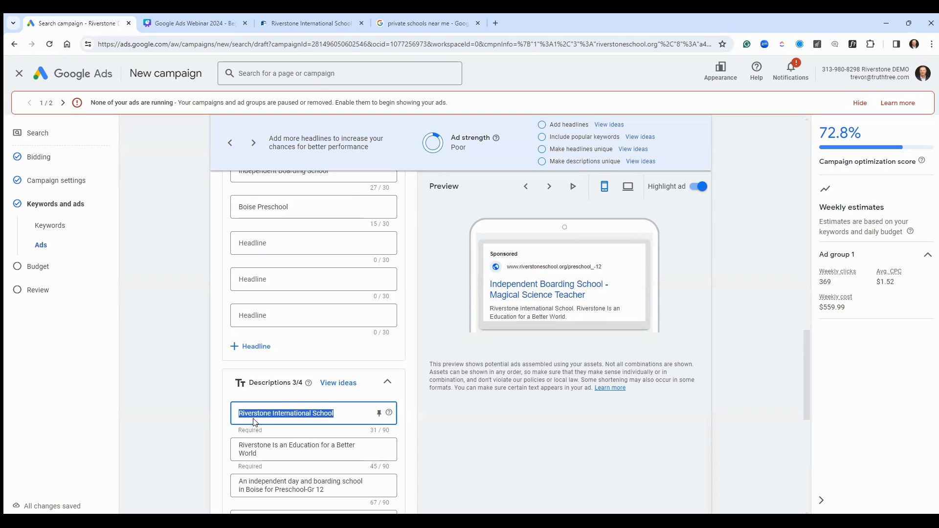
scroll(241, 425, "up", 2)
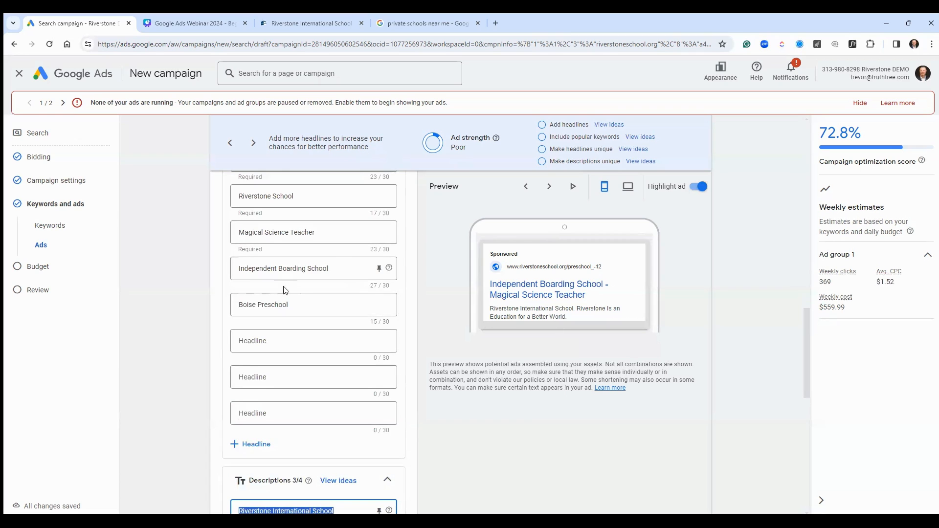
scroll(289, 302, "down", 5)
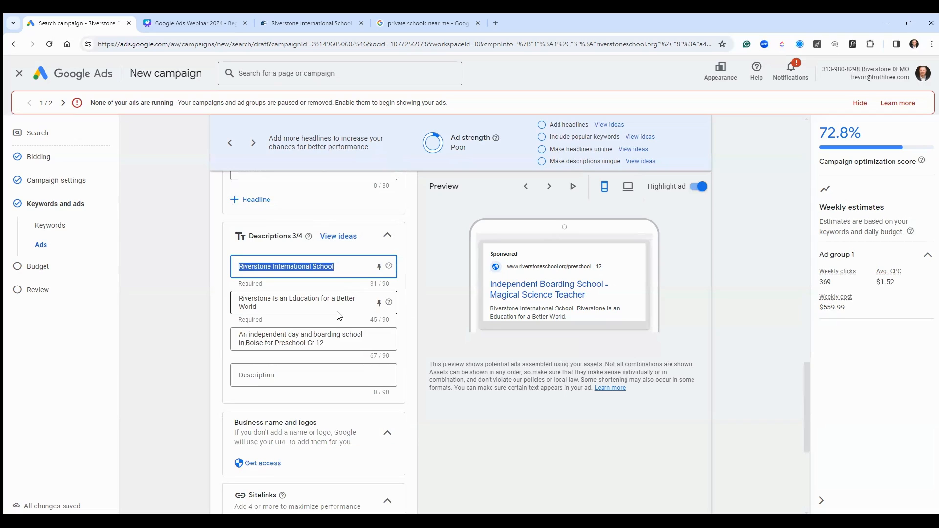
scroll(328, 332, "down", 3)
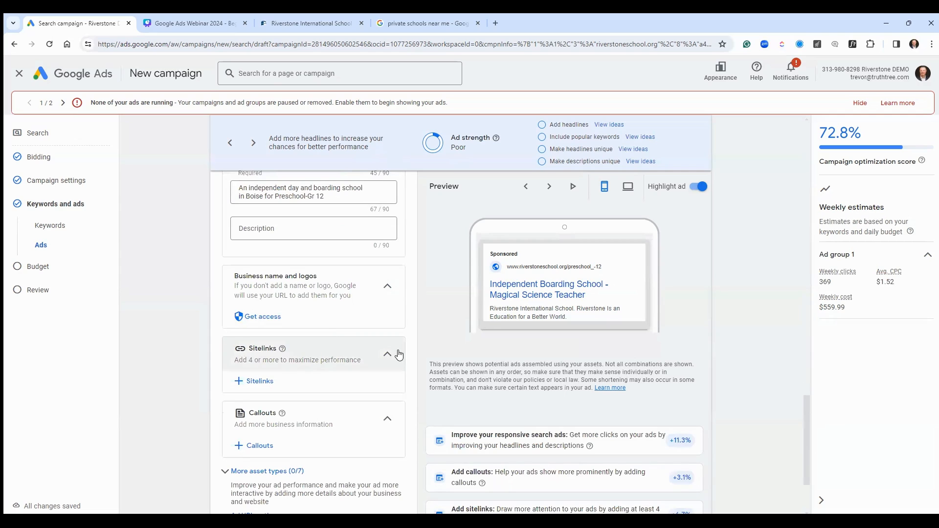
scroll(359, 378, "down", 2)
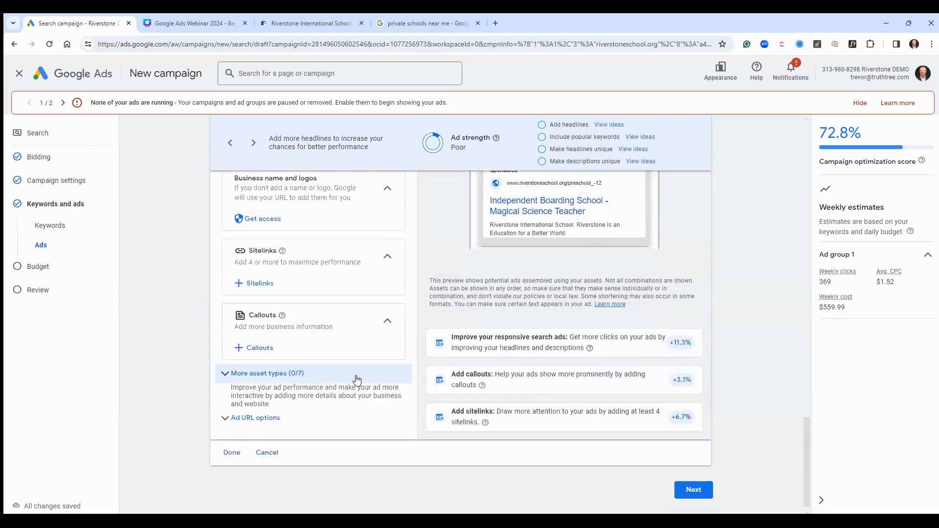
Recheck the ad's display path, headlines and assets, and continue to the campaign's Budget page.
scroll(418, 368, "up", 10)
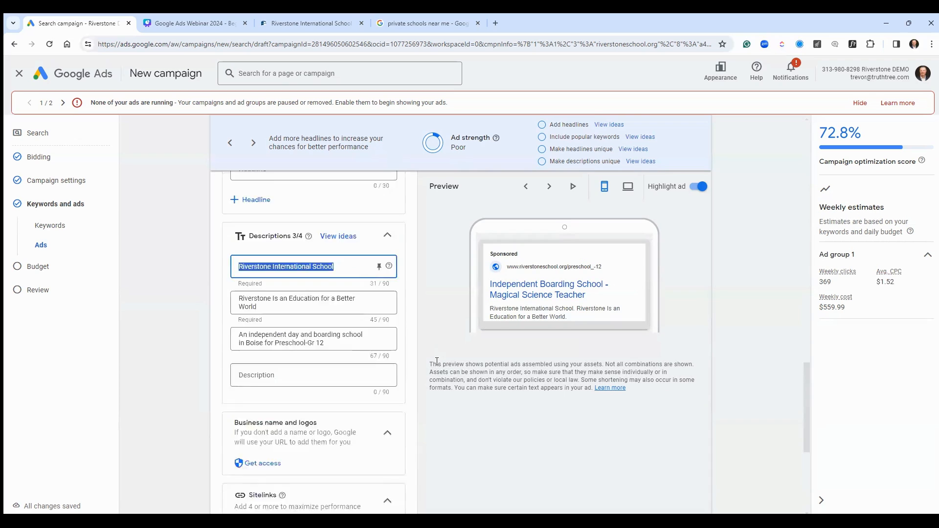
scroll(435, 359, "up", 4)
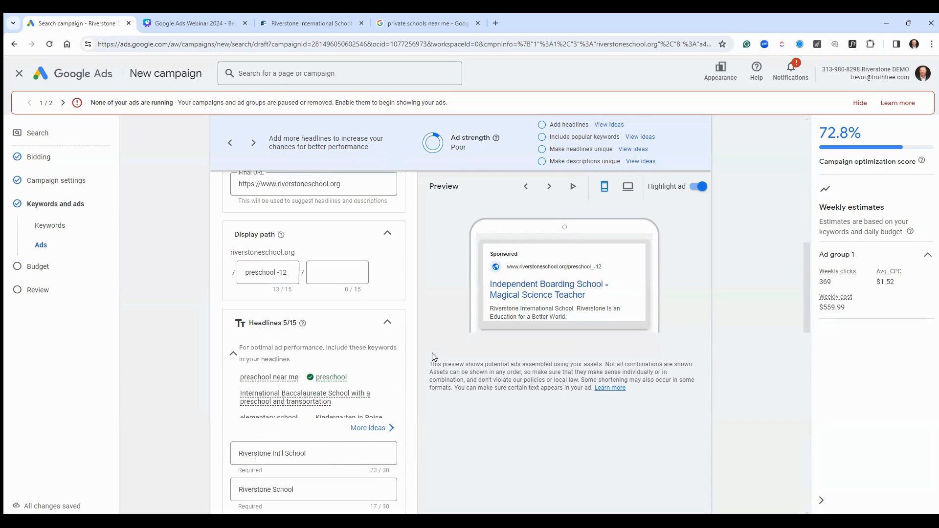
scroll(433, 357, "down", 12)
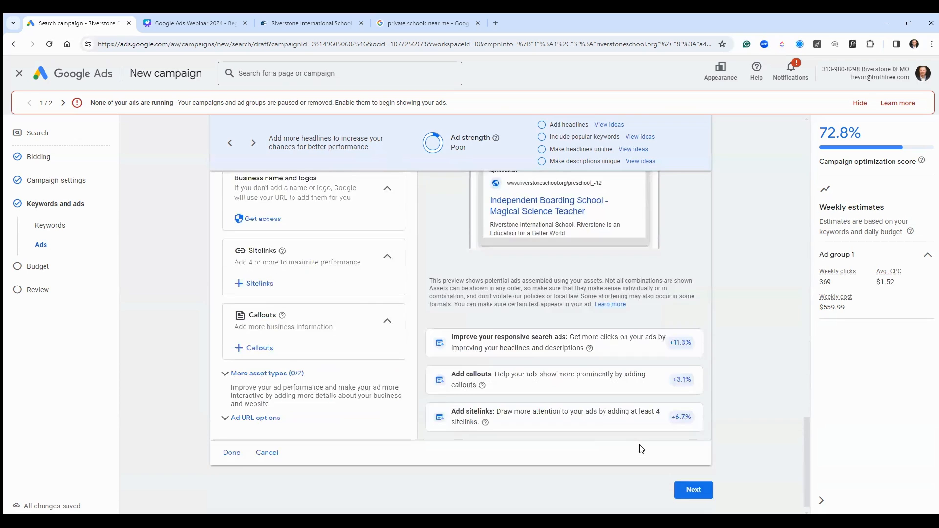
left_click(691, 480)
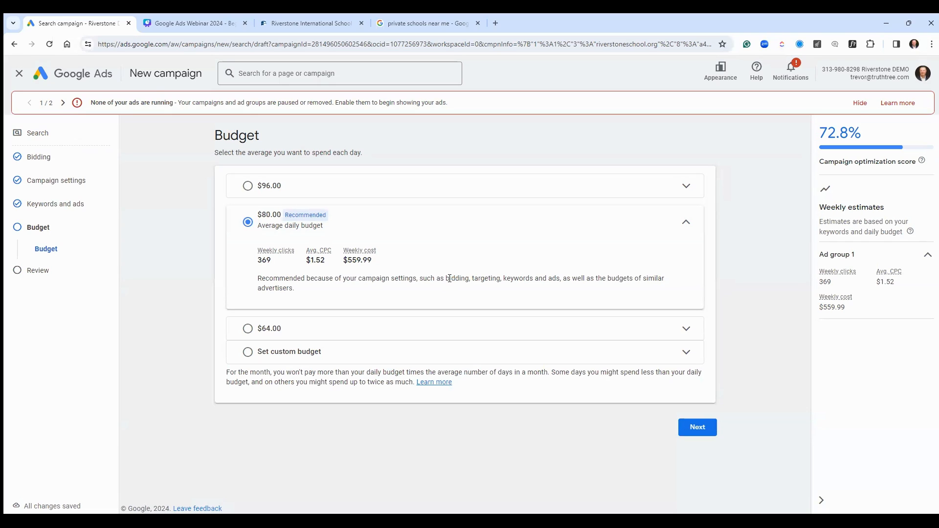
Set a custom average daily budget of $10 for the campaign and publish it.
left_click(459, 352)
left_click(315, 308)
type("10")
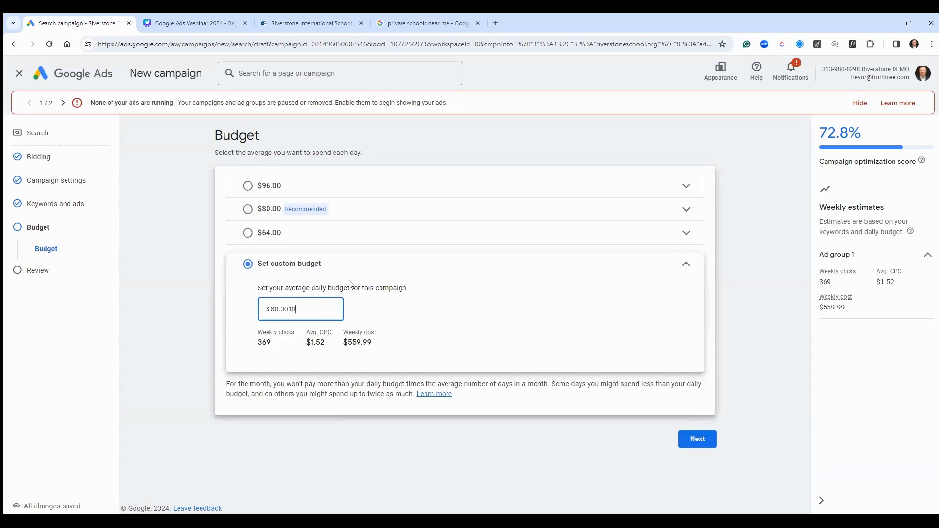
left_click_drag(292, 312, 235, 308)
type("10")
left_click(697, 439)
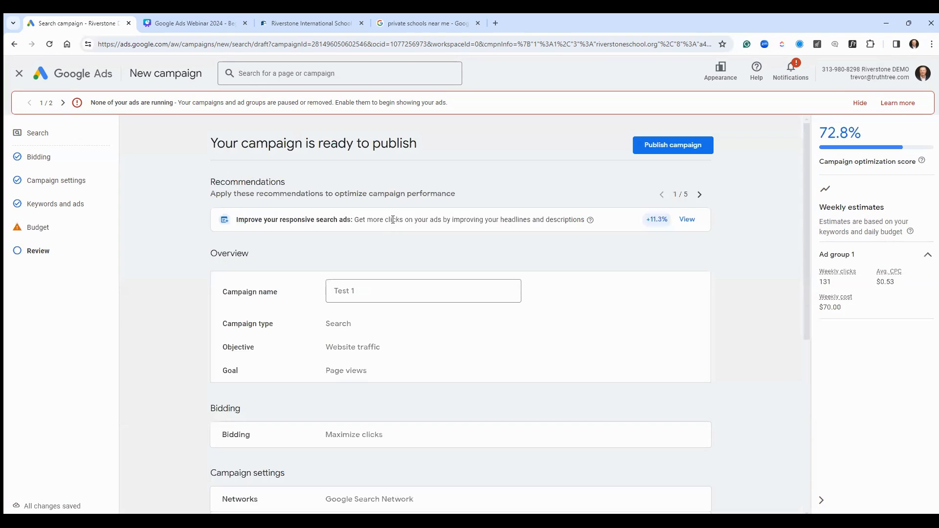
scroll(461, 245, "down", 6)
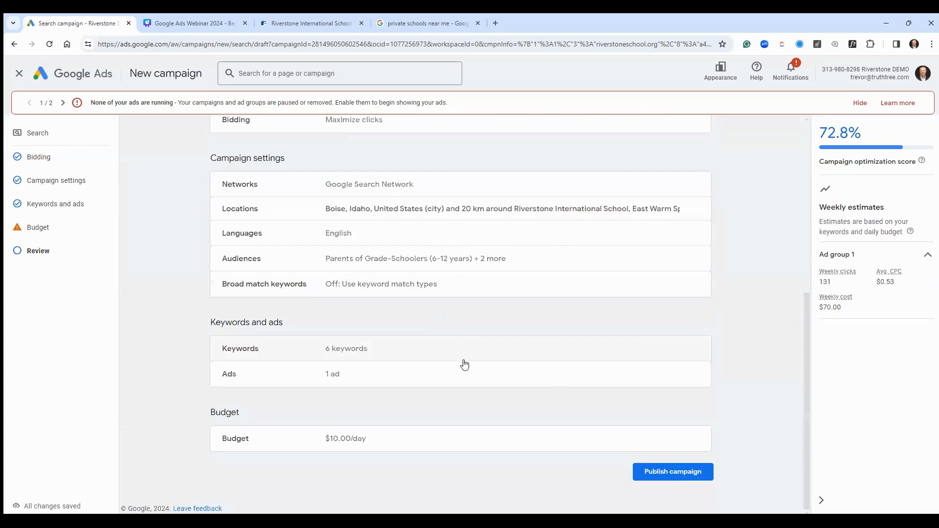
left_click(654, 470)
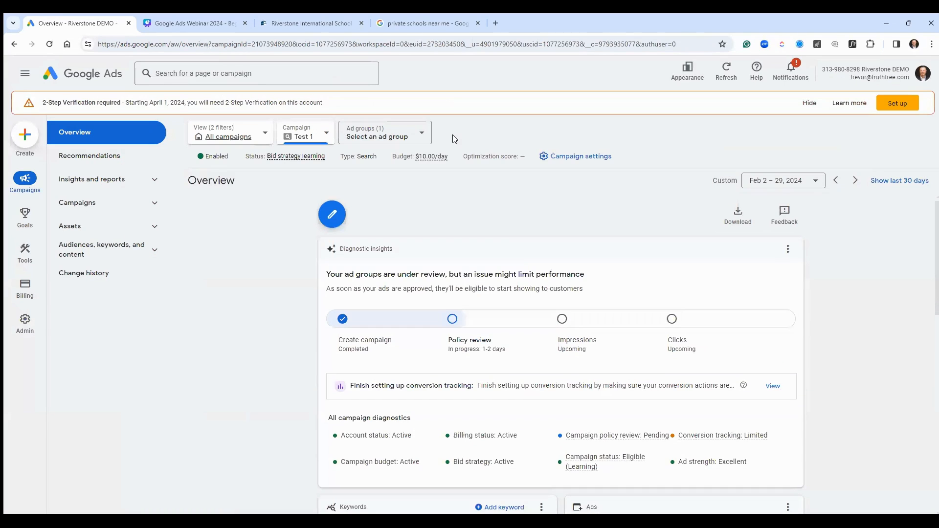
List all campaigns in the account and pause the Test 1 campaign.
left_click(111, 202)
left_click(104, 234)
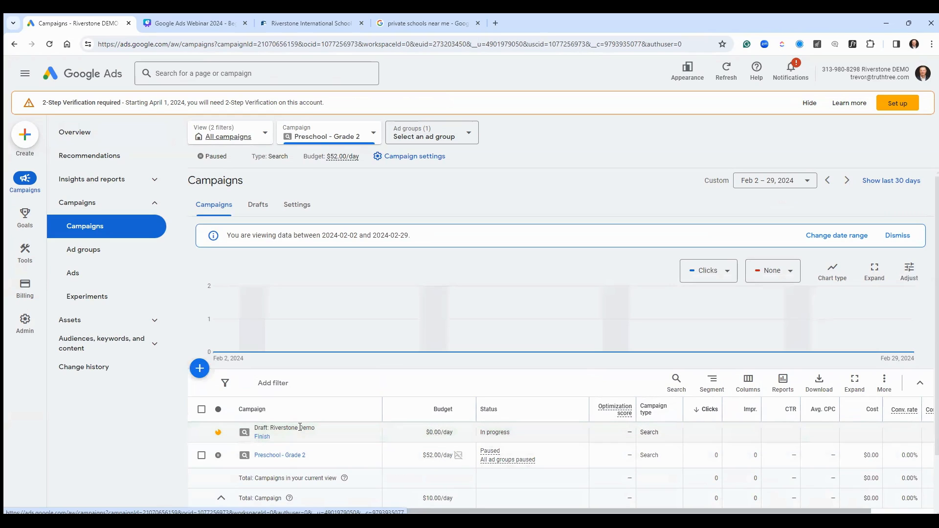
left_click(237, 135)
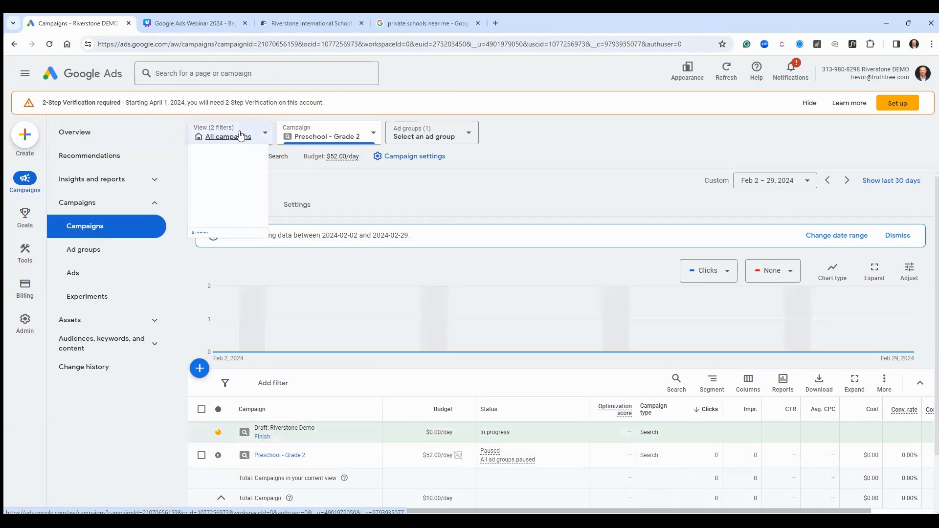
left_click(234, 203)
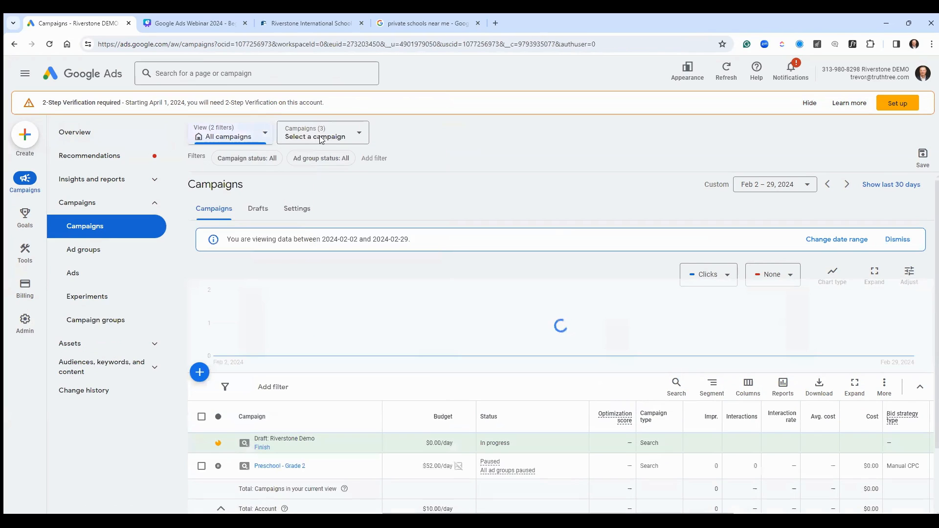
left_click(326, 138)
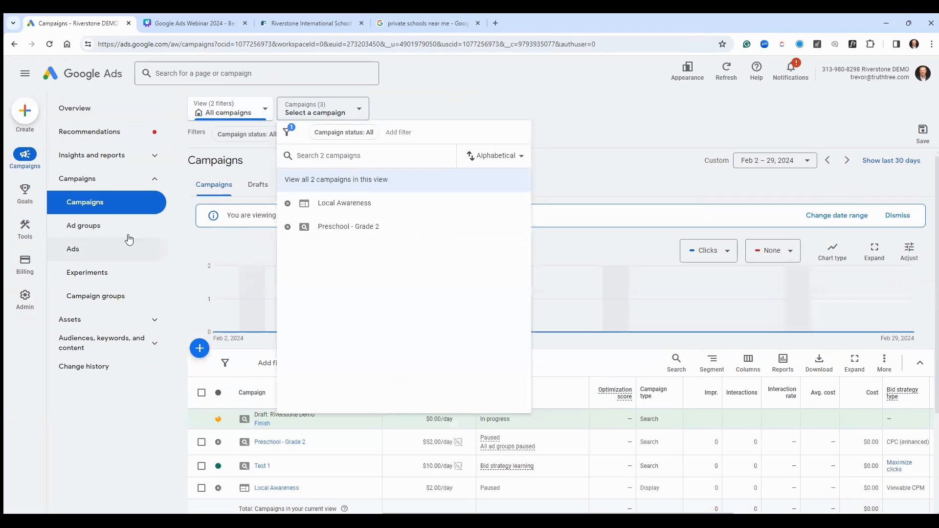
left_click(361, 109)
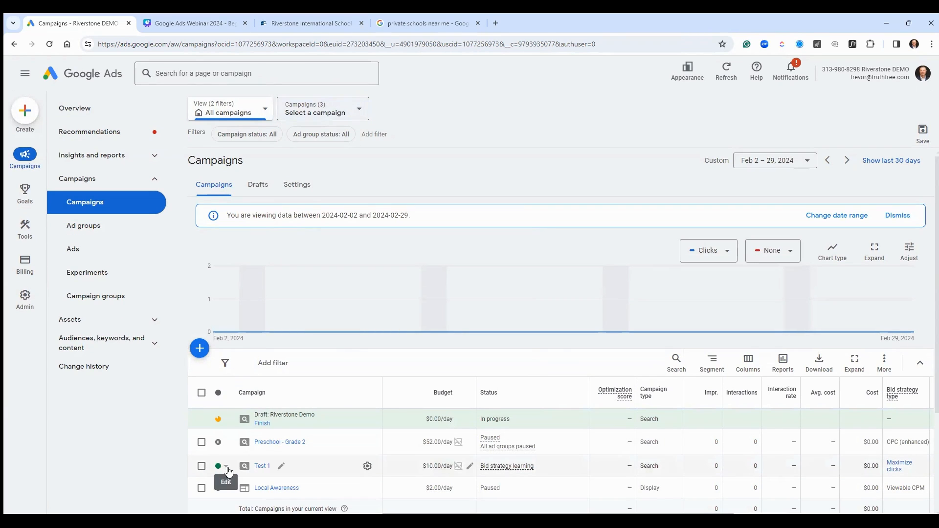
left_click(225, 470)
left_click(239, 475)
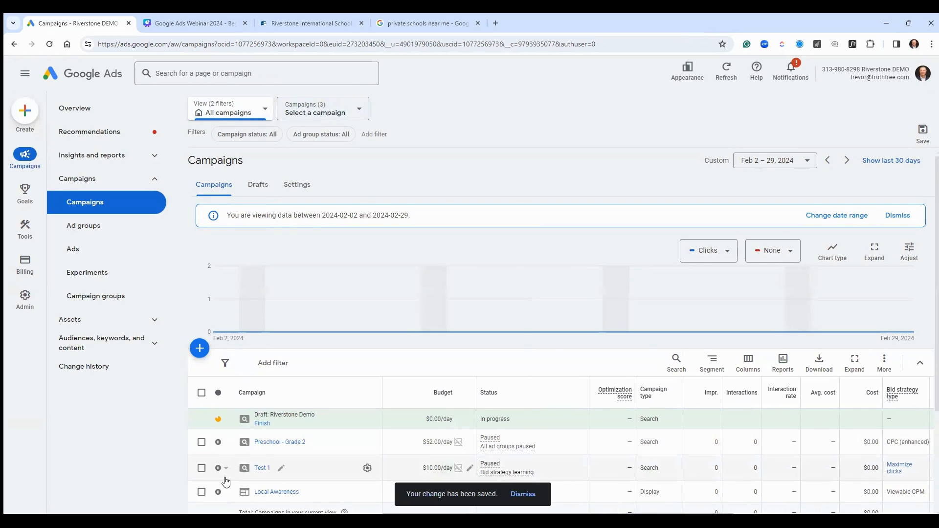
Open the Preschool - Grade 2 campaign's responsive search ad for editing.
left_click(269, 443)
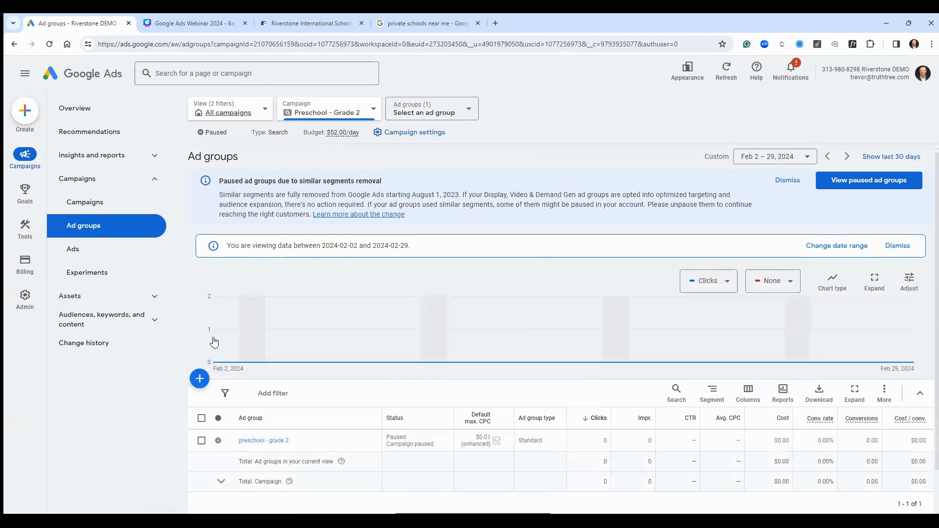
left_click(91, 269)
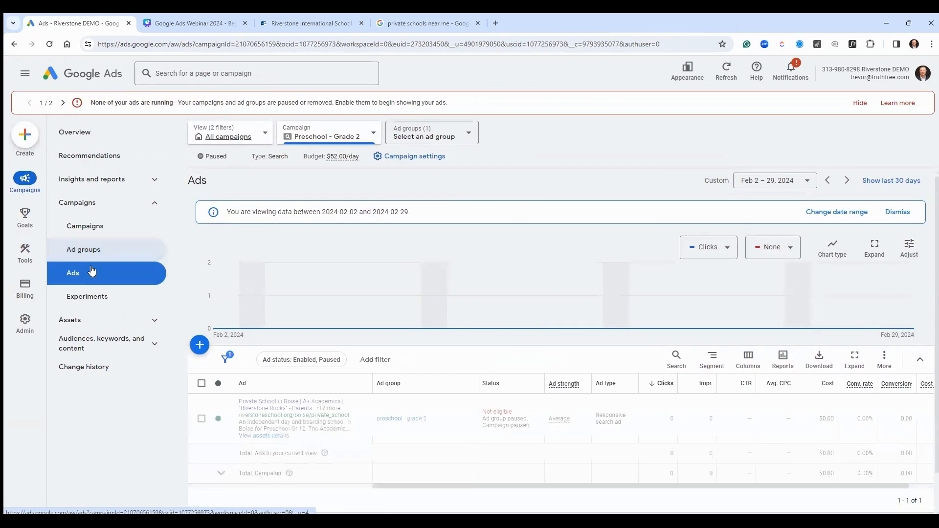
left_click(364, 418)
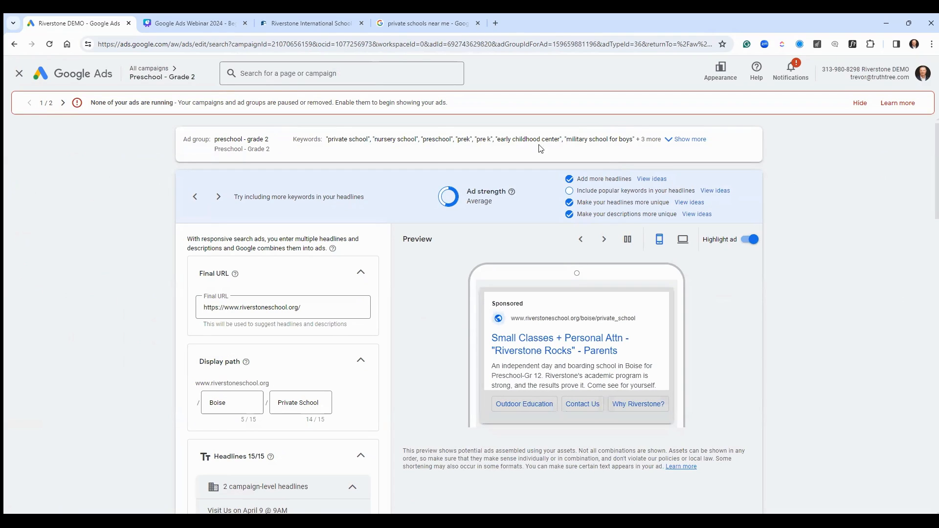
Examine the ad's display path, headlines and sitelinks, and briefly open the access page for adding a business name and logo.
left_click_drag(229, 402, 206, 402)
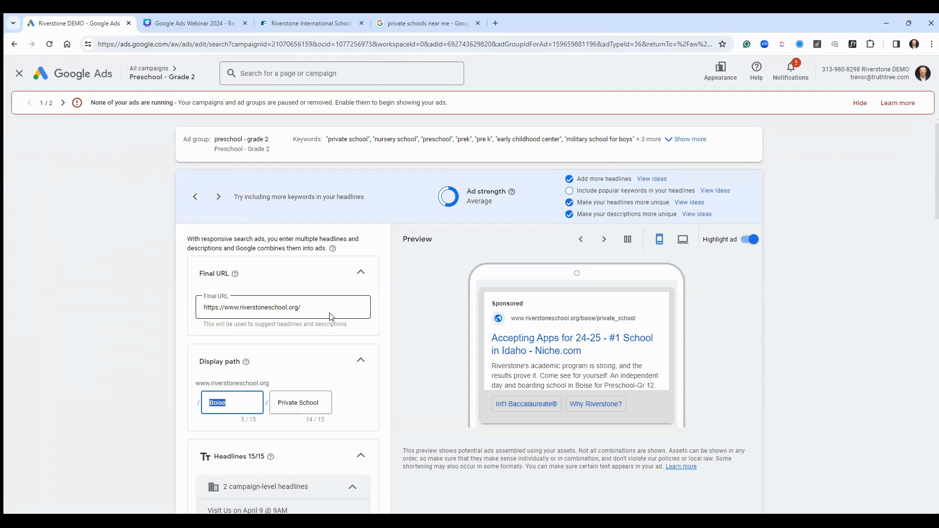
scroll(302, 382, "down", 6)
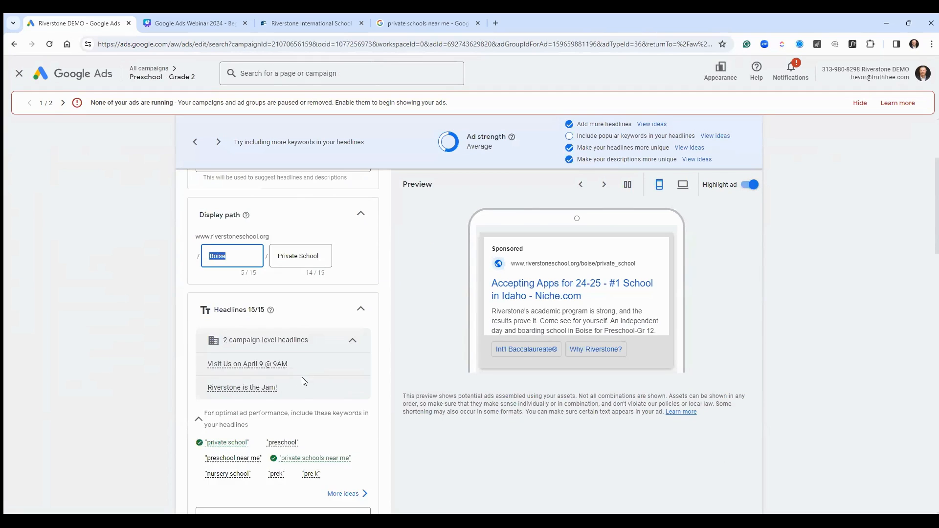
scroll(307, 382, "down", 2)
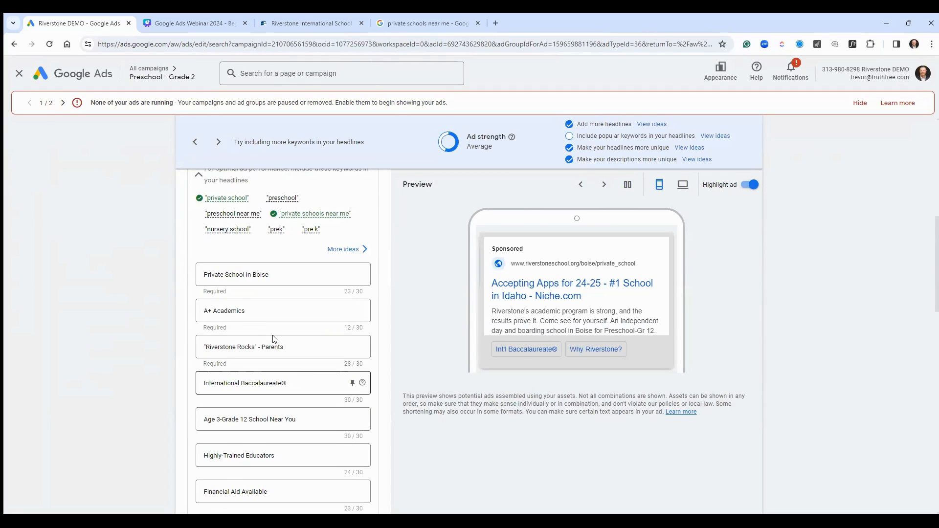
scroll(266, 325, "down", 5)
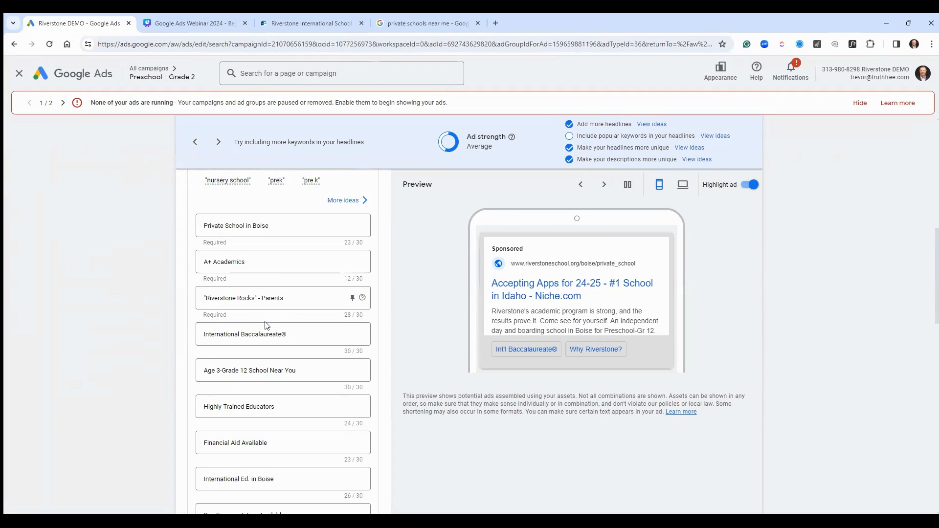
scroll(267, 325, "up", 6)
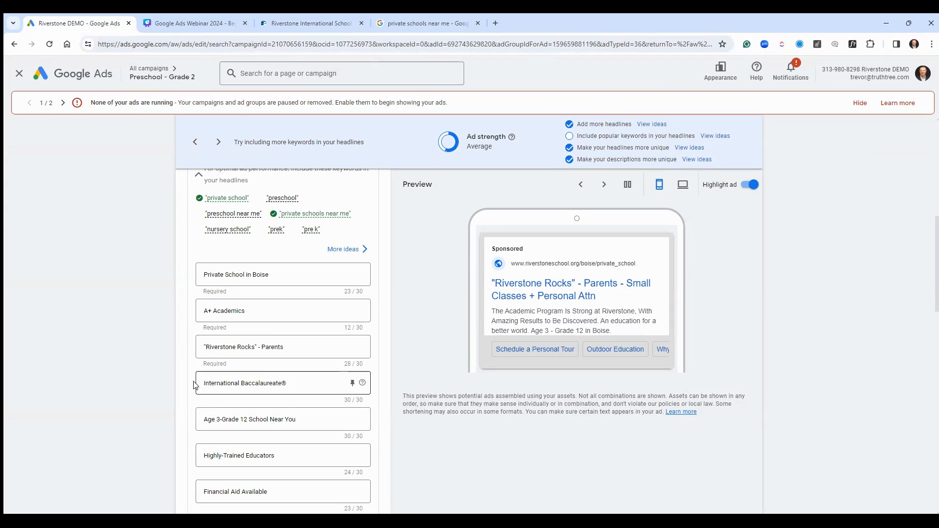
triple_click(254, 312)
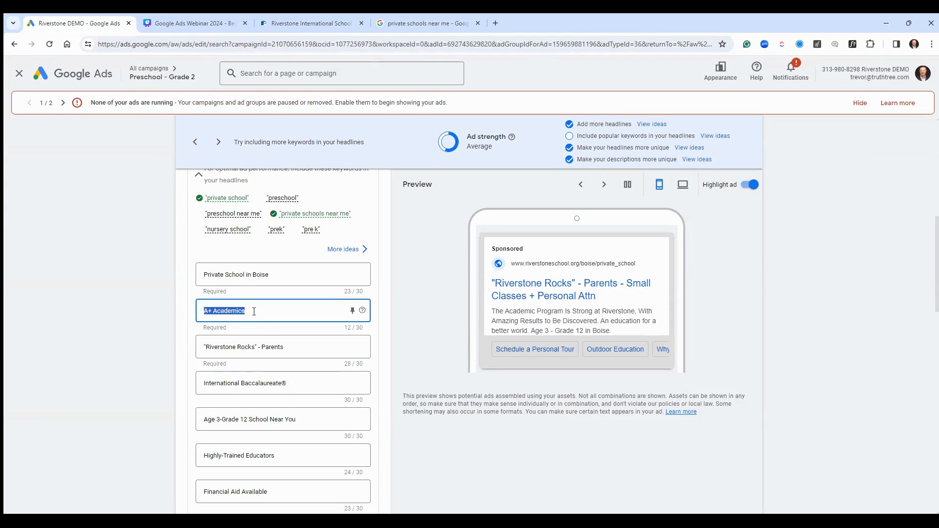
scroll(261, 316, "down", 7)
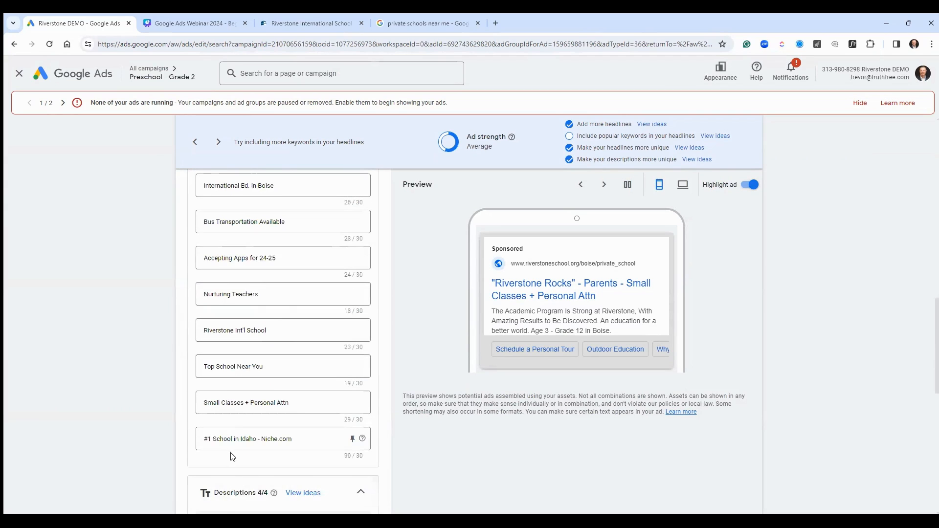
triple_click(238, 438)
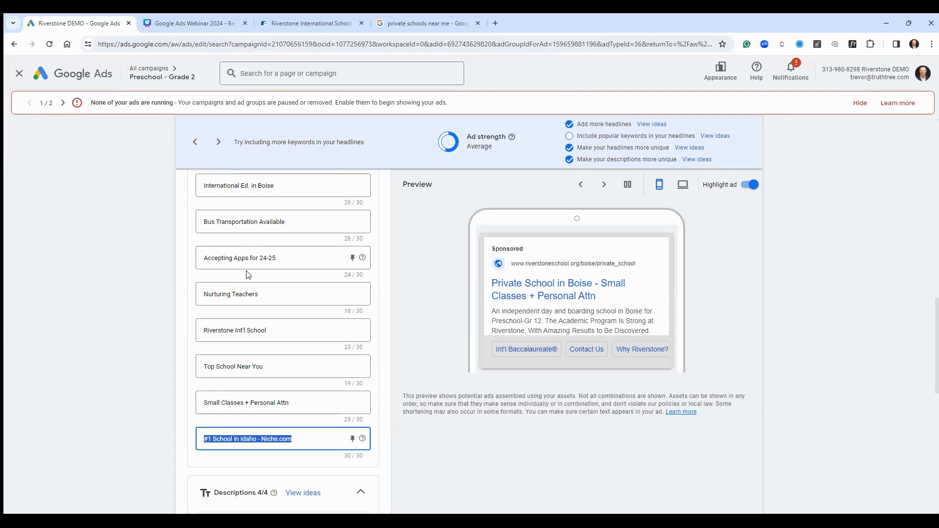
scroll(253, 276, "down", 8)
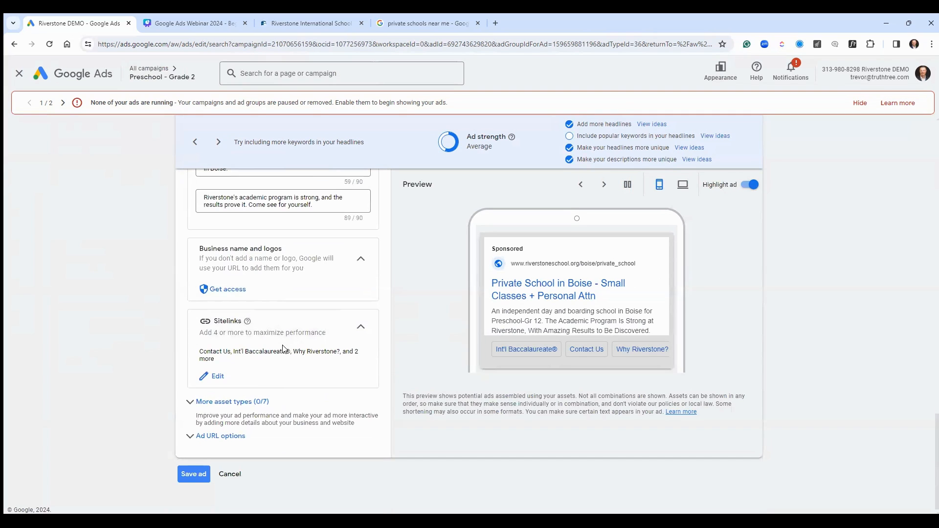
left_click(228, 289)
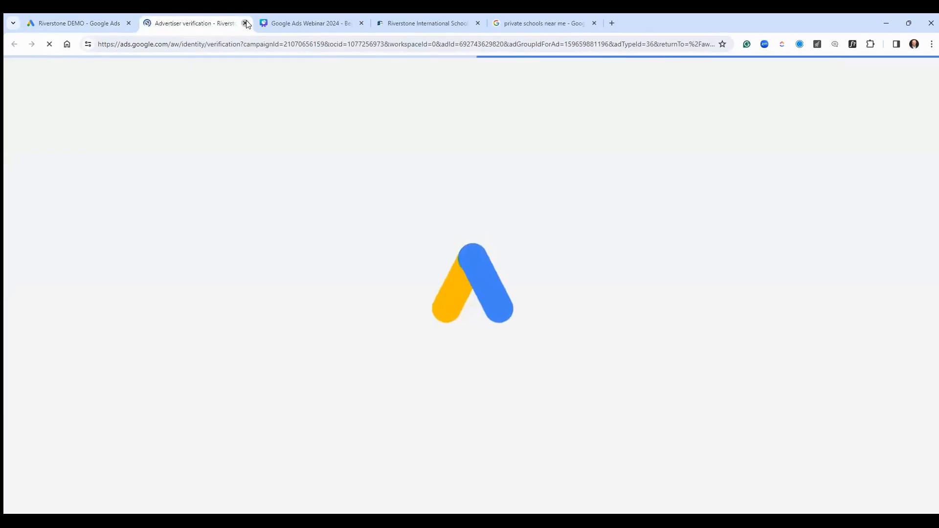
left_click(245, 23)
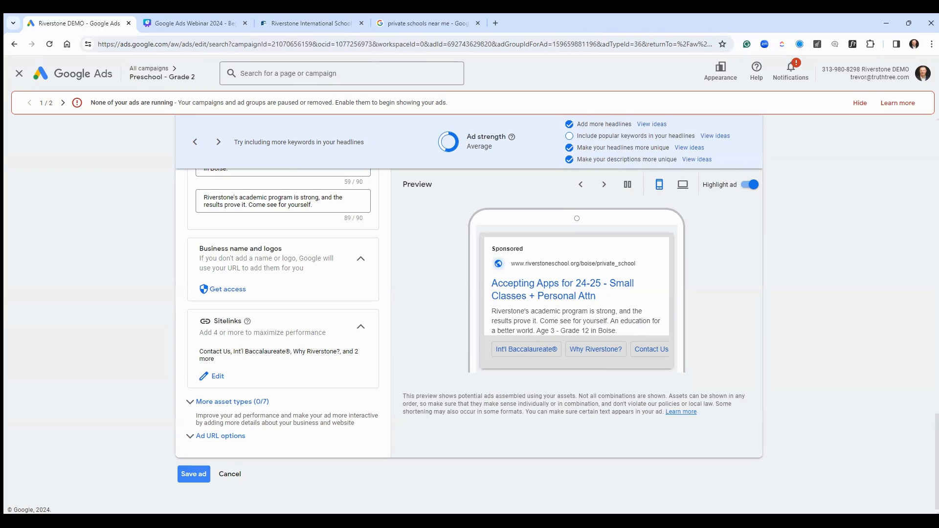
Reread the ad's headlines, including Bus Transportation Available and Financial Aid Available, and compare them with the descriptions and the ad preview.
scroll(242, 298, "up", 9)
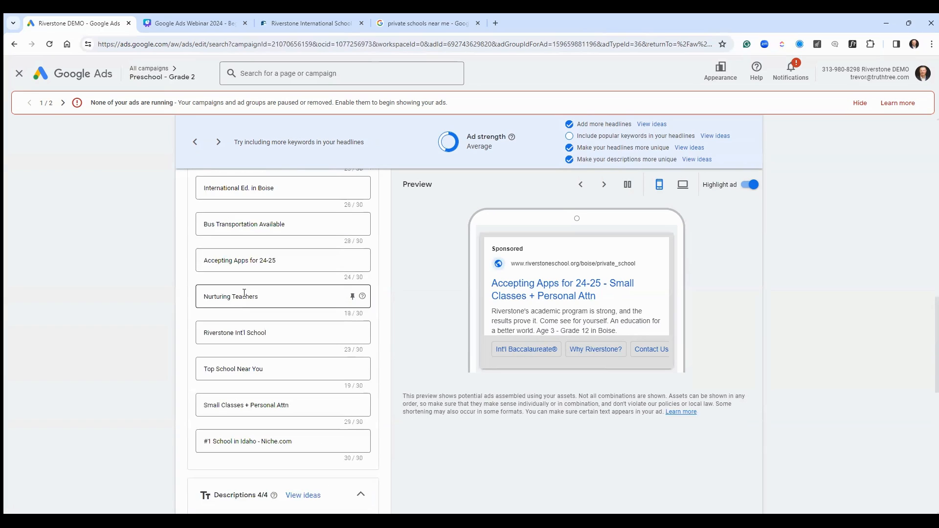
scroll(313, 259, "up", 5)
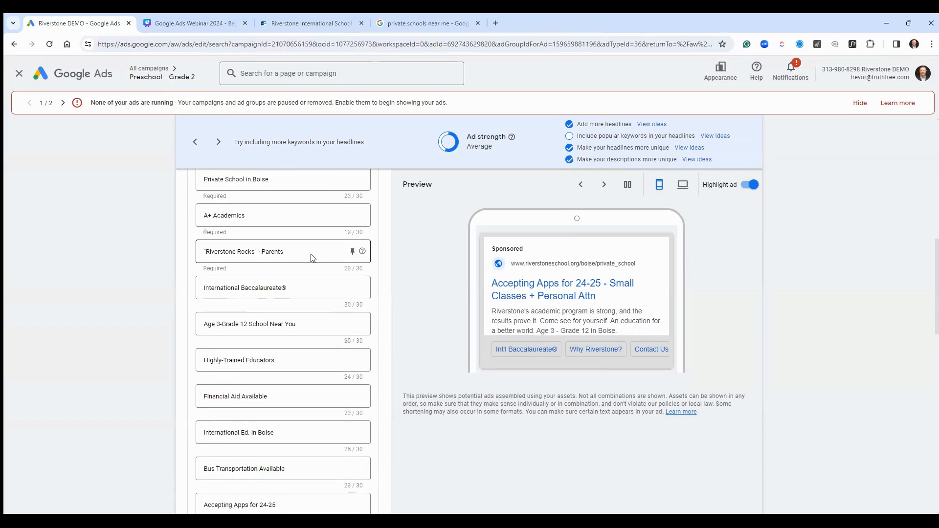
scroll(313, 258, "up", 1)
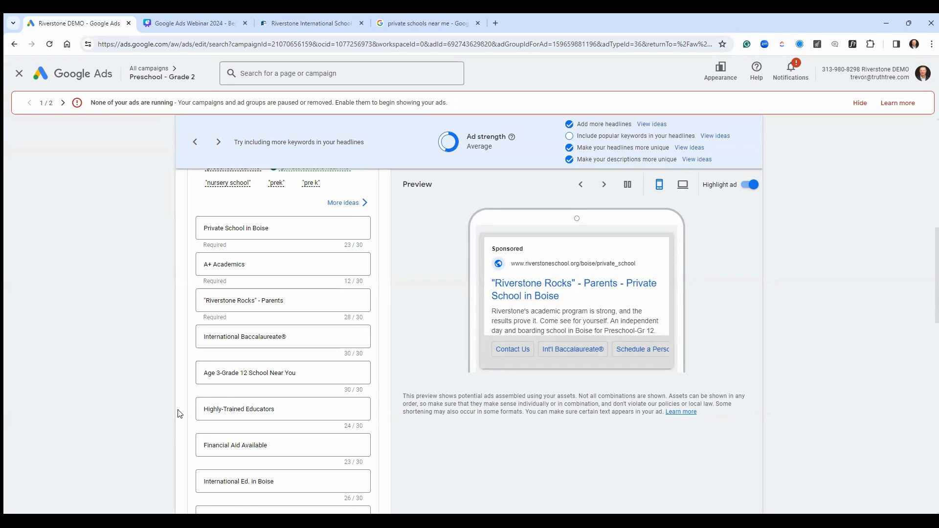
scroll(179, 413, "down", 1)
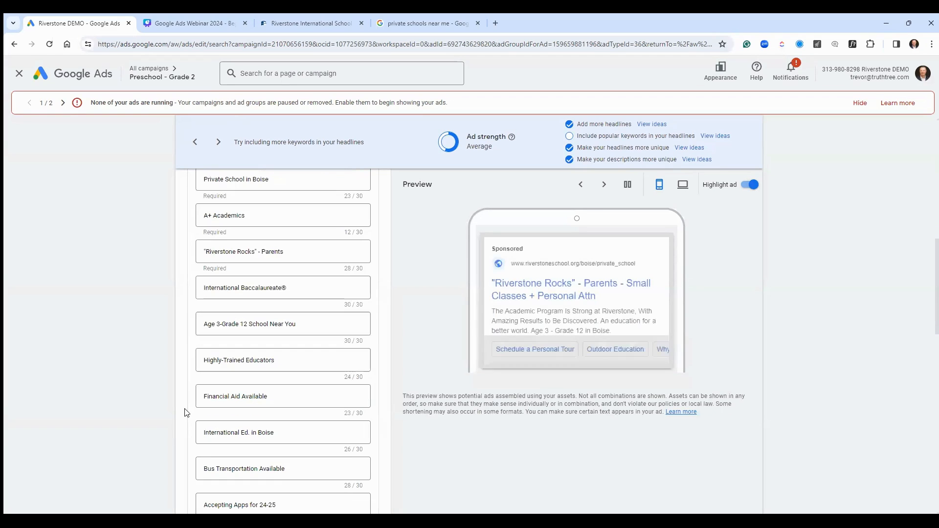
double_click(270, 467)
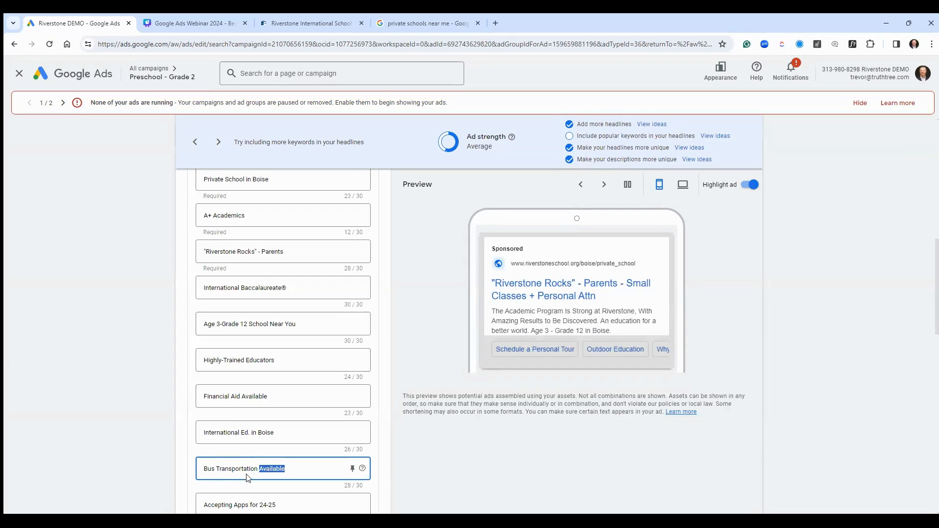
triple_click(220, 469)
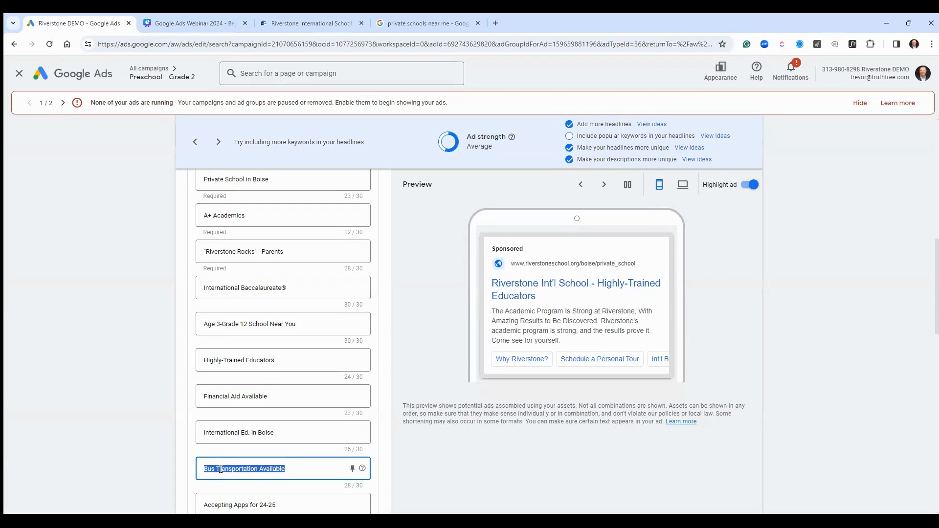
double_click(251, 397)
triple_click(250, 396)
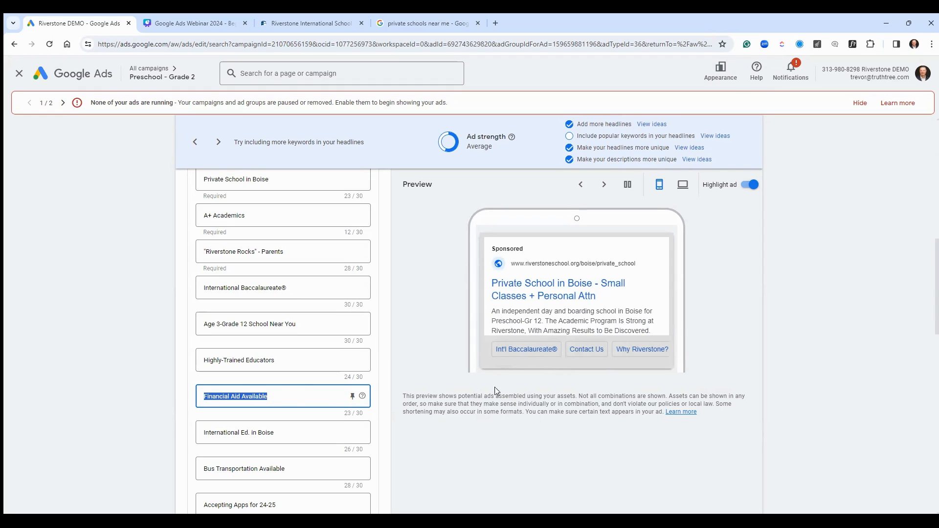
scroll(288, 394, "down", 10)
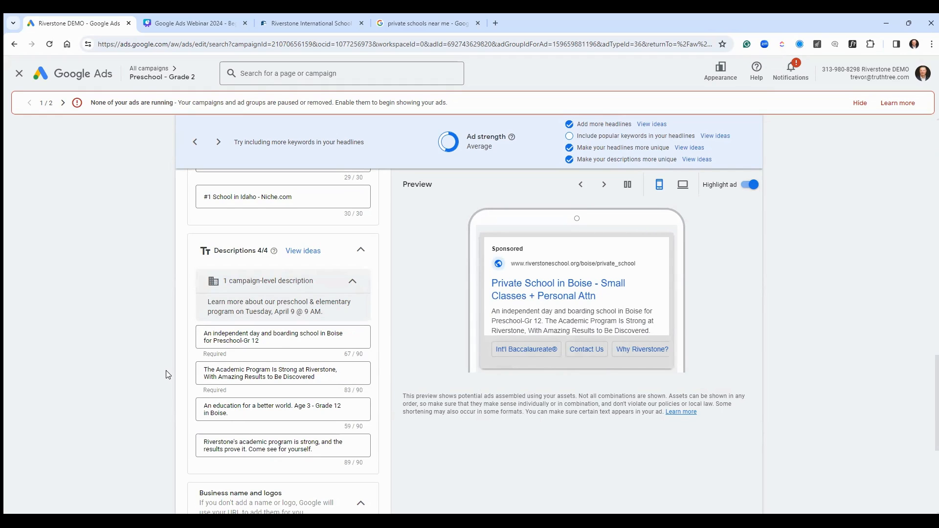
scroll(319, 395, "up", 4)
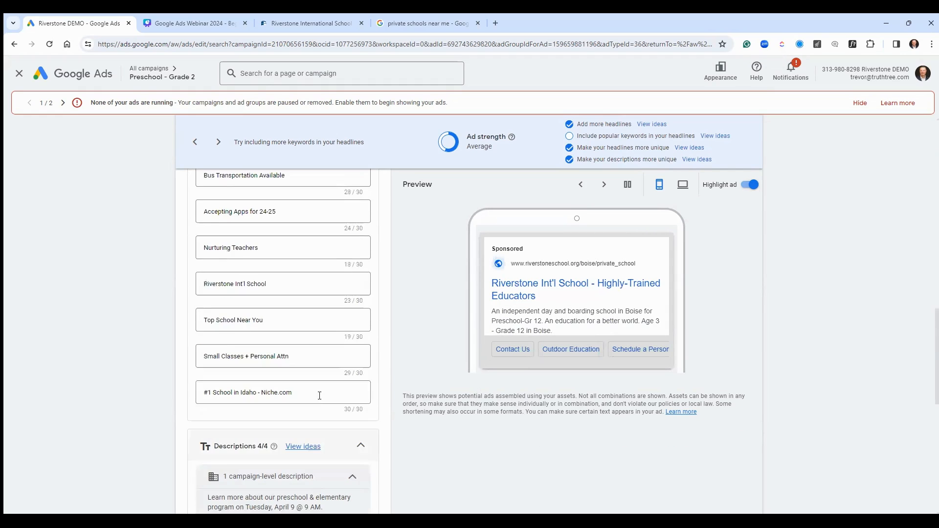
scroll(319, 395, "up", 4)
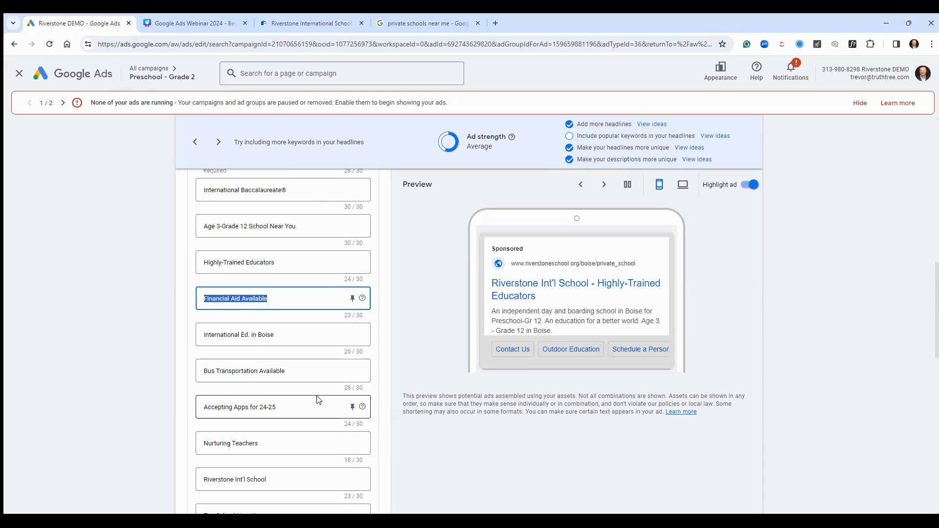
scroll(319, 400, "up", 2)
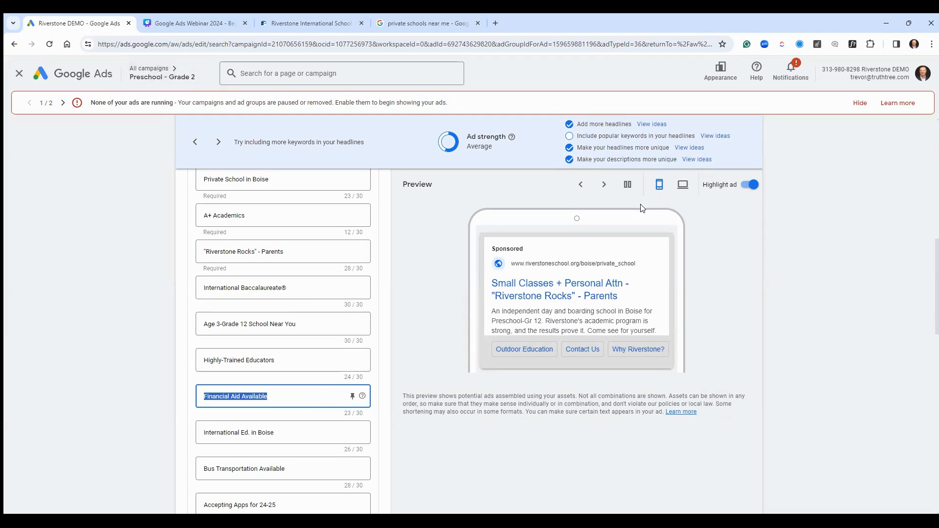
Pause the ad preview's rotation and examine the sitelinks assigned to the Preschool - Grade 2 campaign, leaving them unedited.
left_click(626, 186)
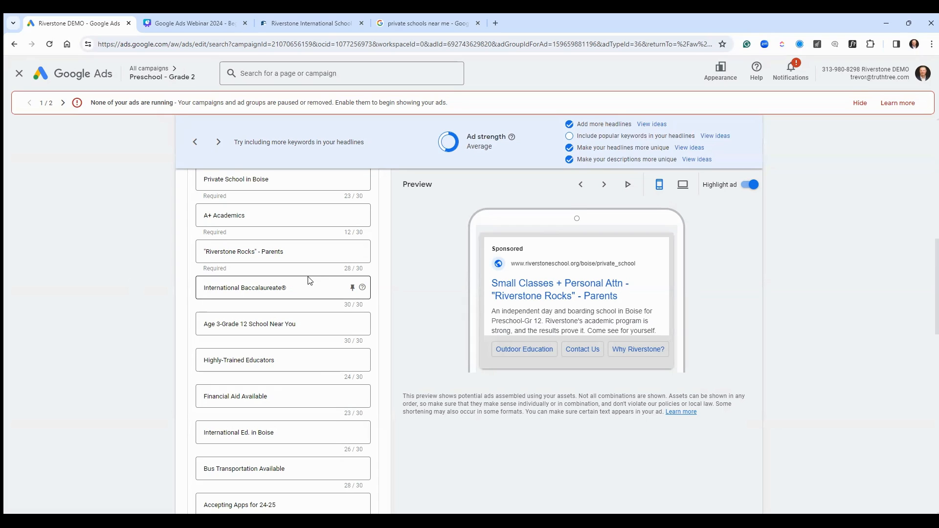
scroll(470, 319, "down", 4)
scroll(470, 317, "down", 10)
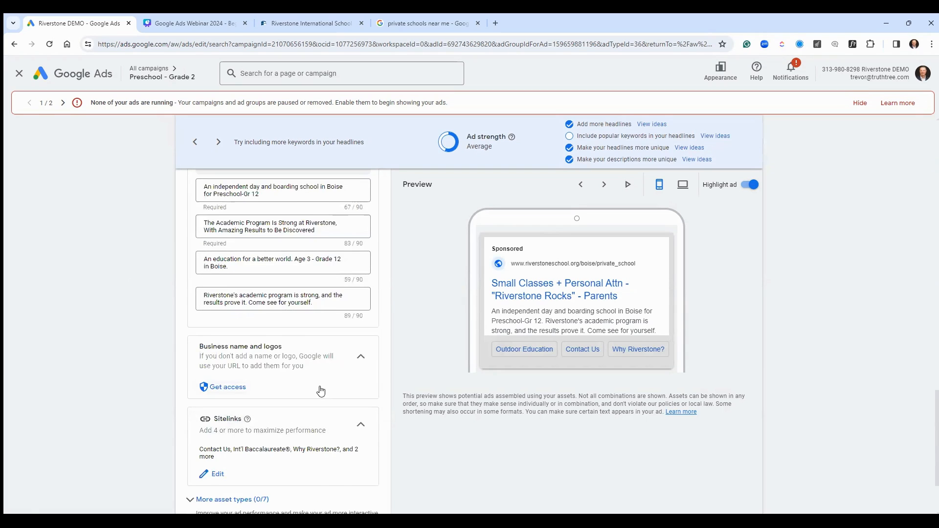
scroll(320, 391, "down", 2)
left_click(218, 376)
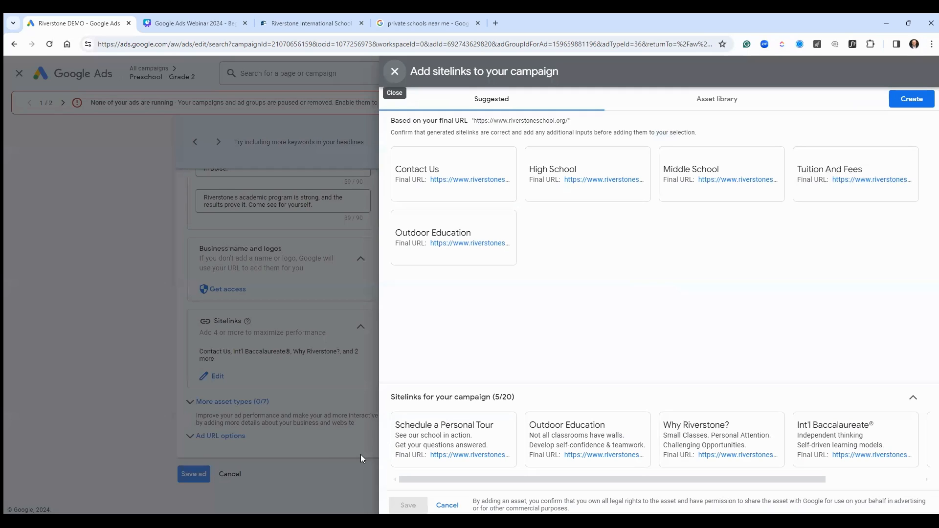
left_click_drag(813, 477, 781, 479)
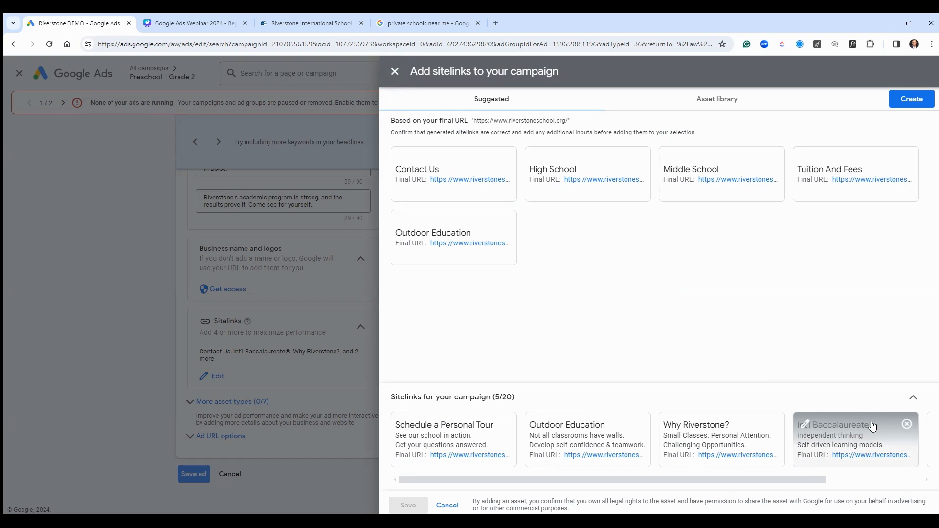
left_click(394, 71)
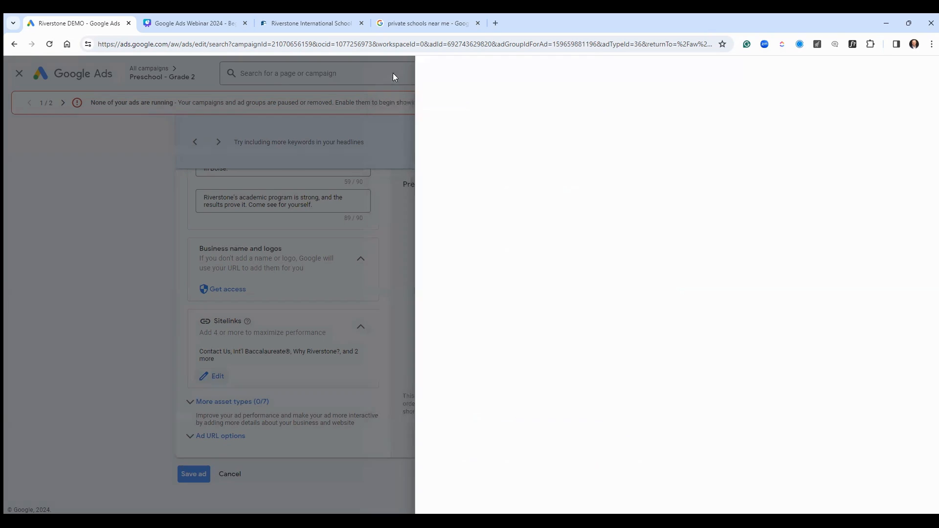
Reload the Google results for private schools near me, examine the sponsored ads and their sitelinks, and return to the ad editor.
left_click(404, 24)
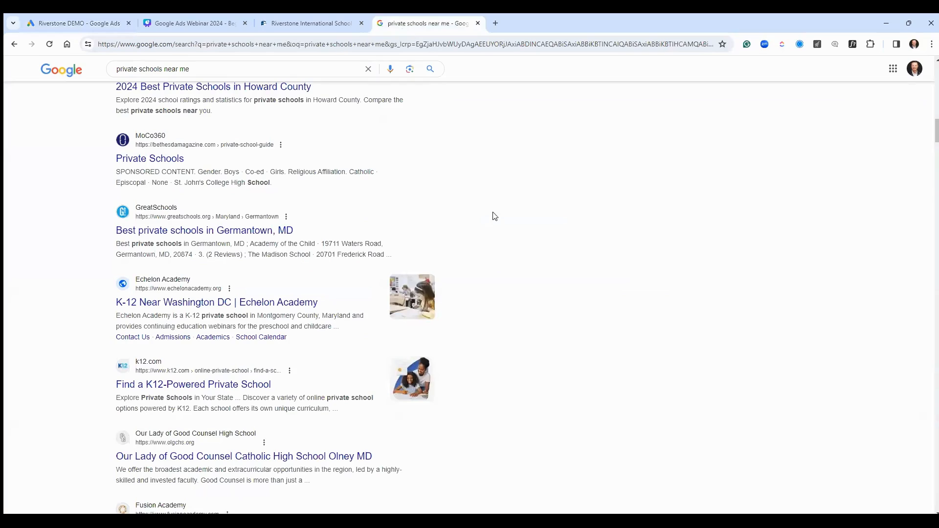
scroll(497, 214, "up", 5)
scroll(498, 213, "up", 10)
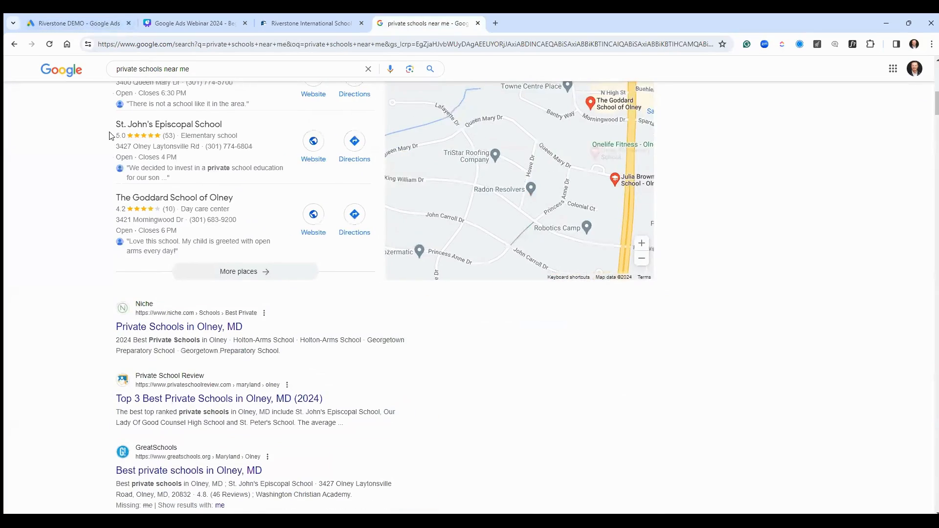
left_click(49, 44)
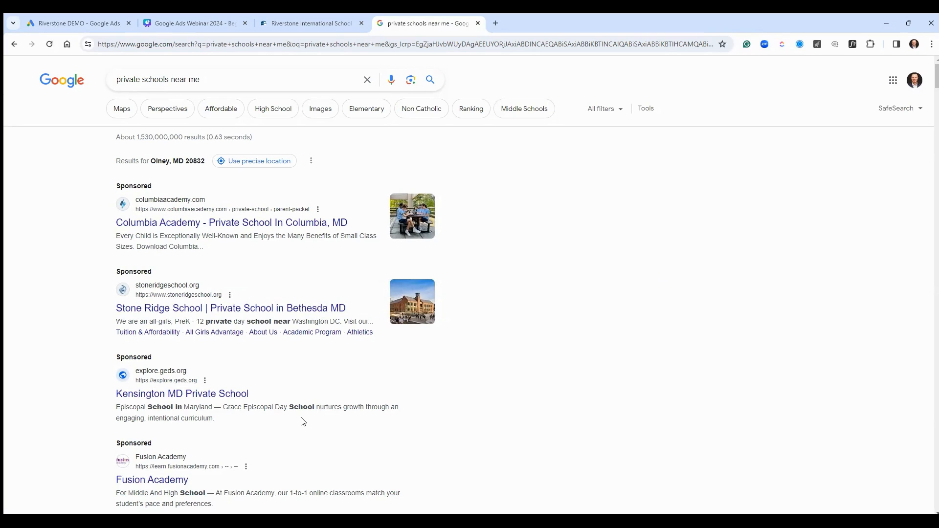
left_click(277, 29)
left_click(219, 28)
left_click(112, 22)
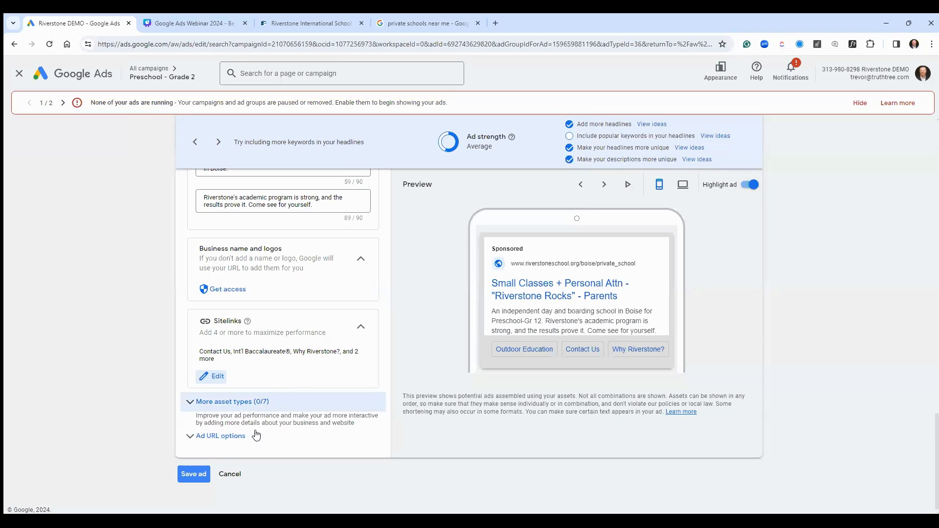
Expand the ad's additional asset types and open the campaign-level callouts for selection.
left_click(238, 399)
scroll(241, 409, "down", 4)
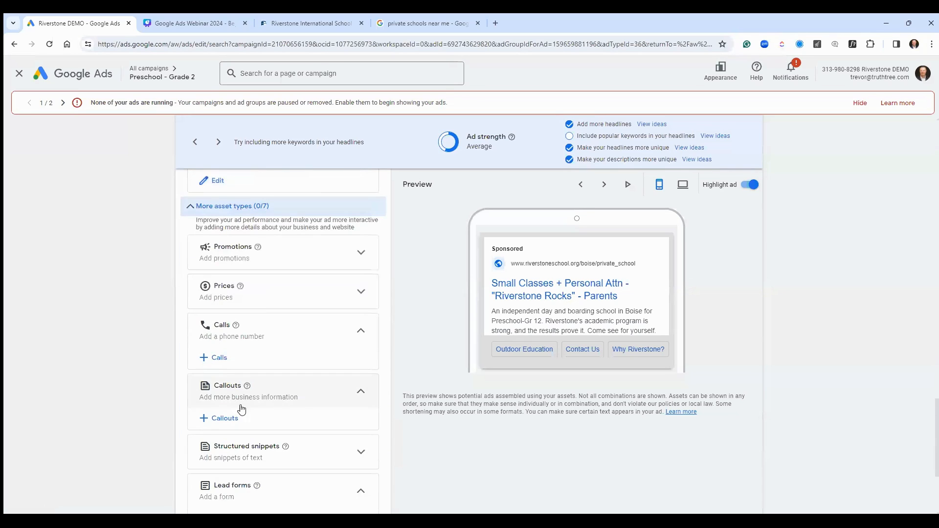
left_click(340, 400)
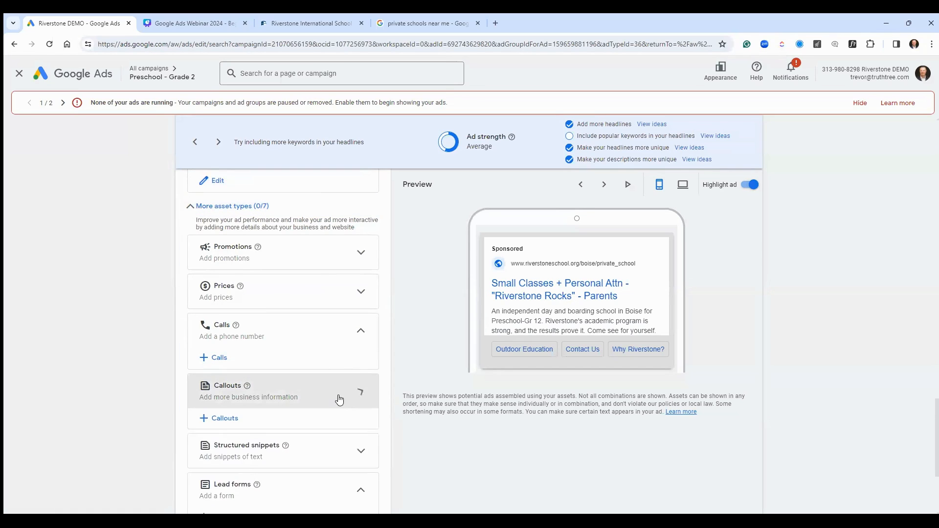
left_click(224, 419)
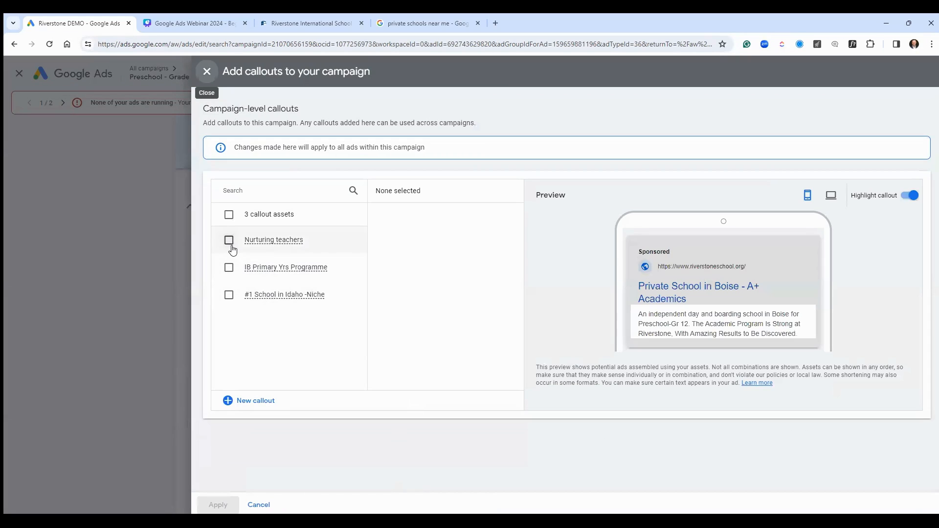
Try the callouts IB Primary Yrs Programme, #1 School in Idaho -Niche and Nurturing teachers in the unhighlighted desktop preview, and discard them.
left_click(229, 268)
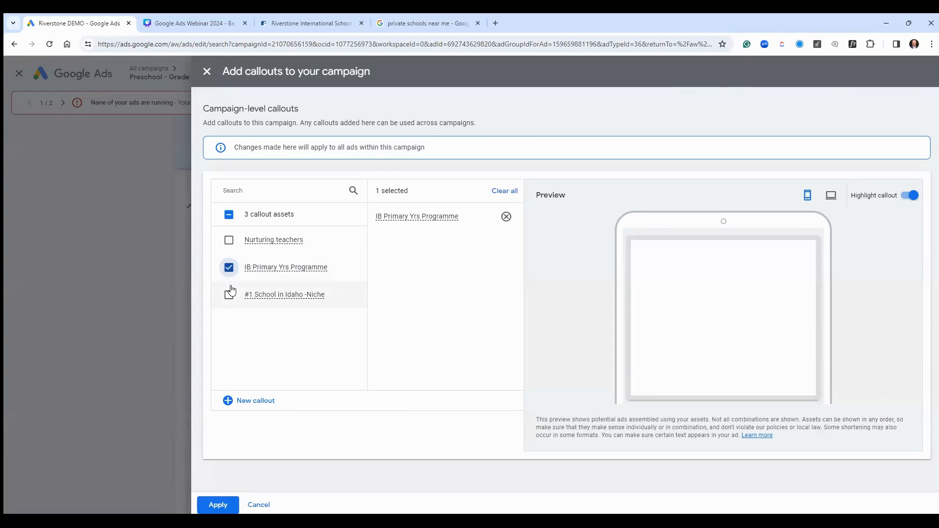
left_click(230, 294)
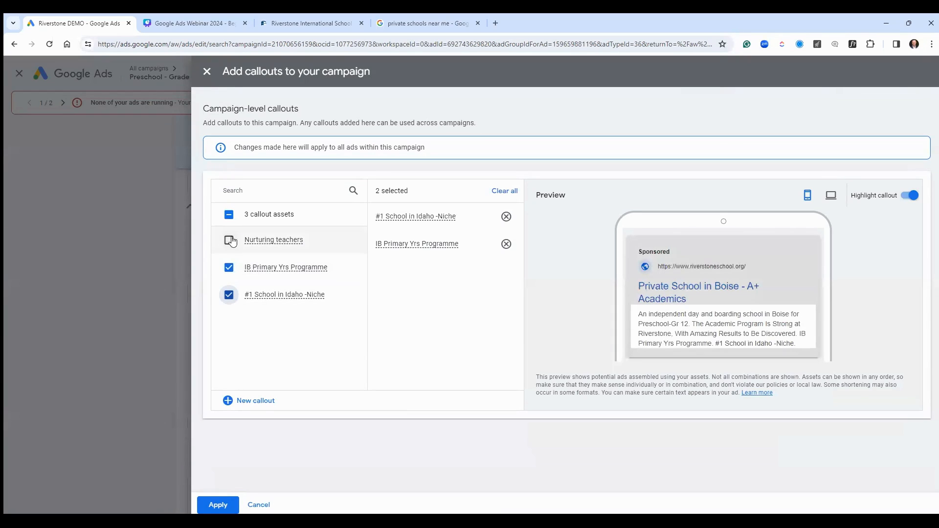
left_click(229, 241)
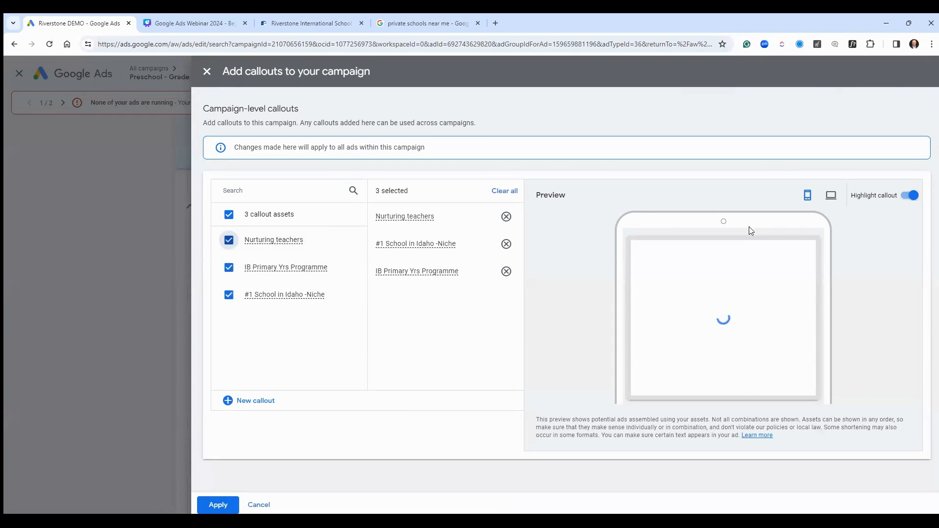
left_click(831, 196)
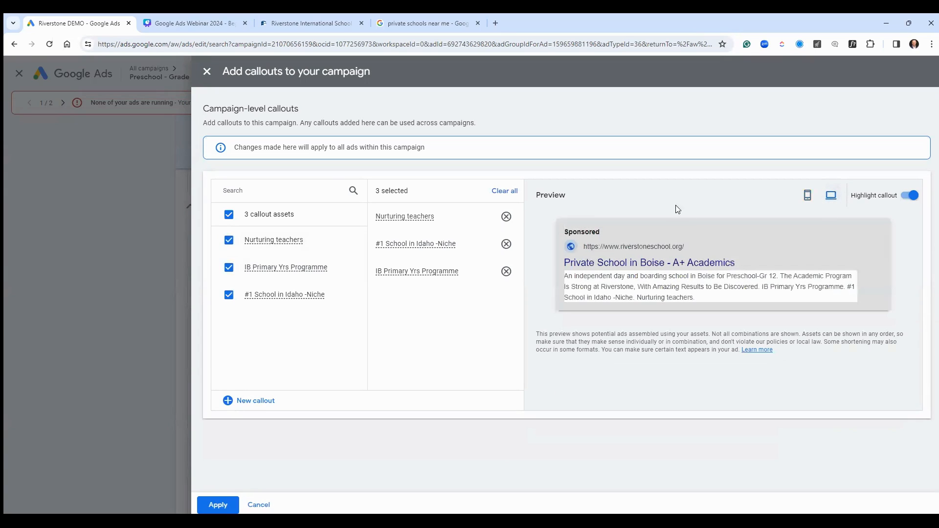
left_click(904, 197)
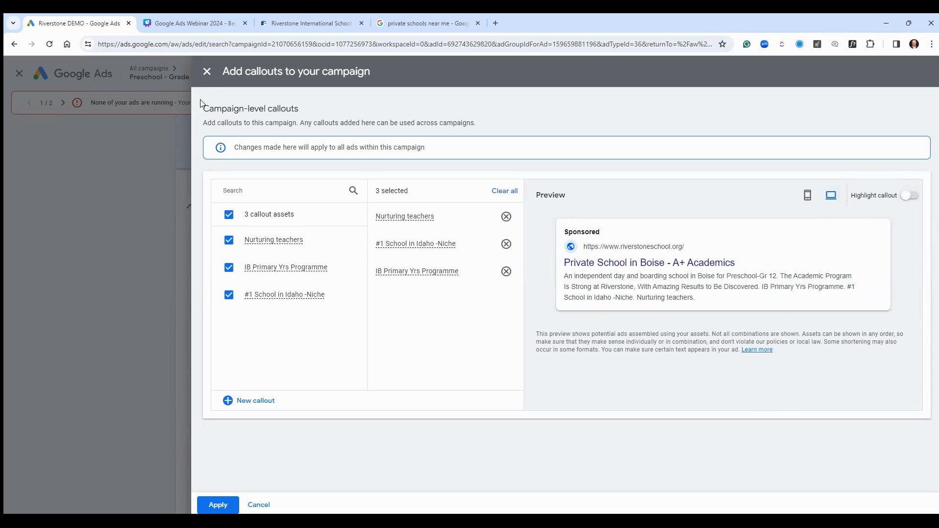
left_click(207, 78)
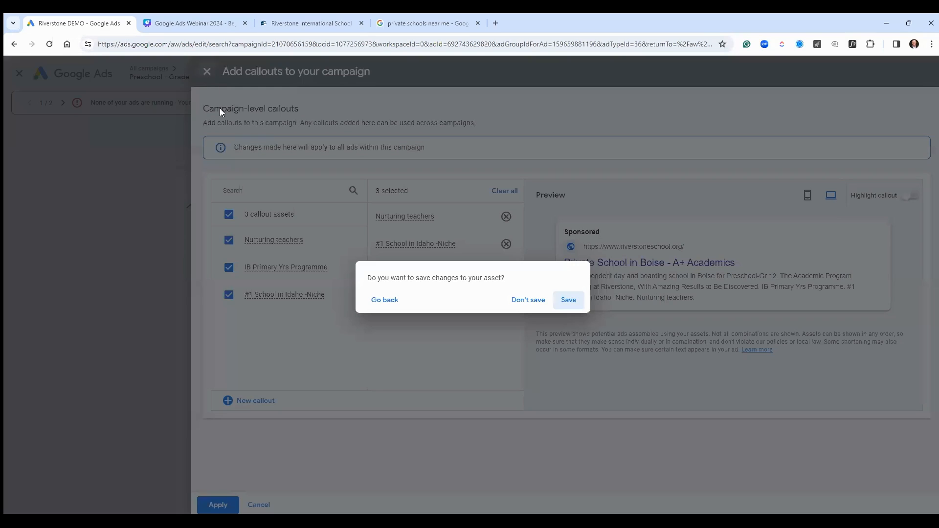
left_click(529, 299)
Look over the call, structured snippet, lead form and app asset options, and leave the ad editor without saving.
scroll(329, 287, "down", 4)
scroll(329, 287, "up", 4)
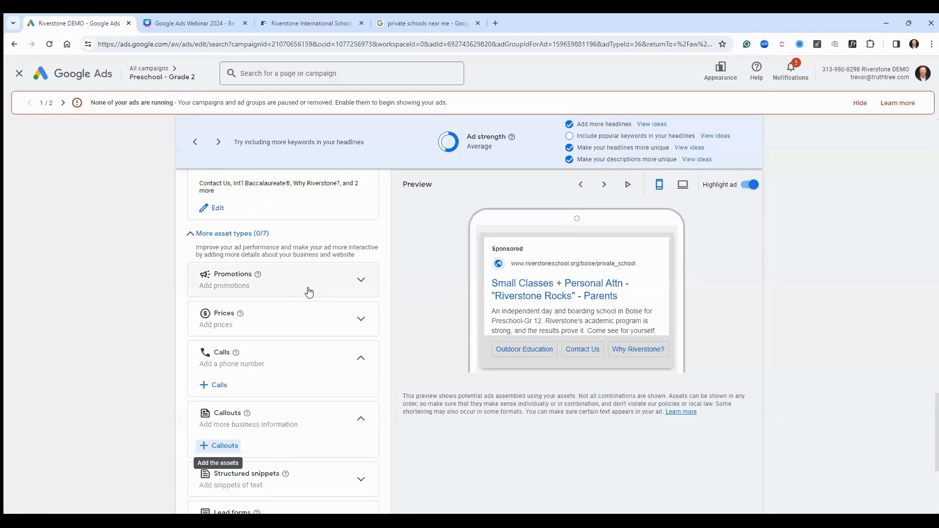
left_click(352, 362)
left_click(344, 359)
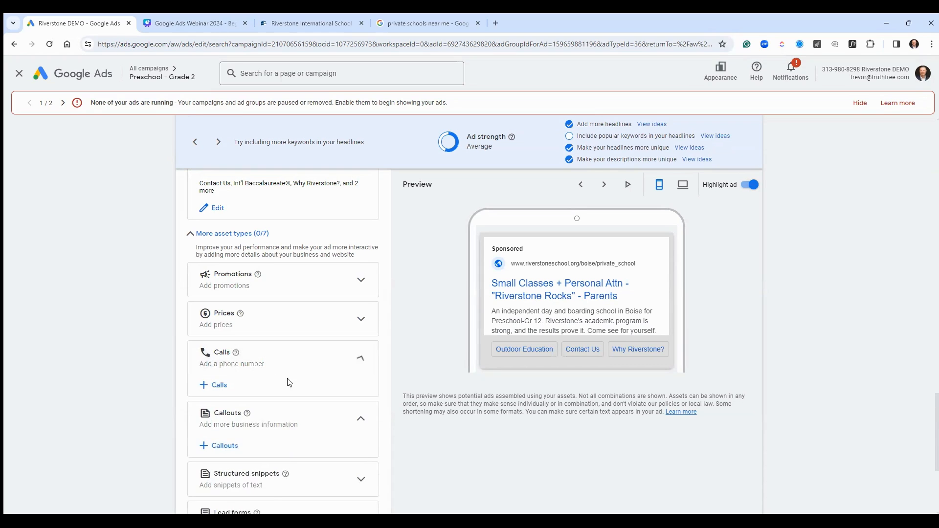
left_click(214, 385)
left_click(207, 70)
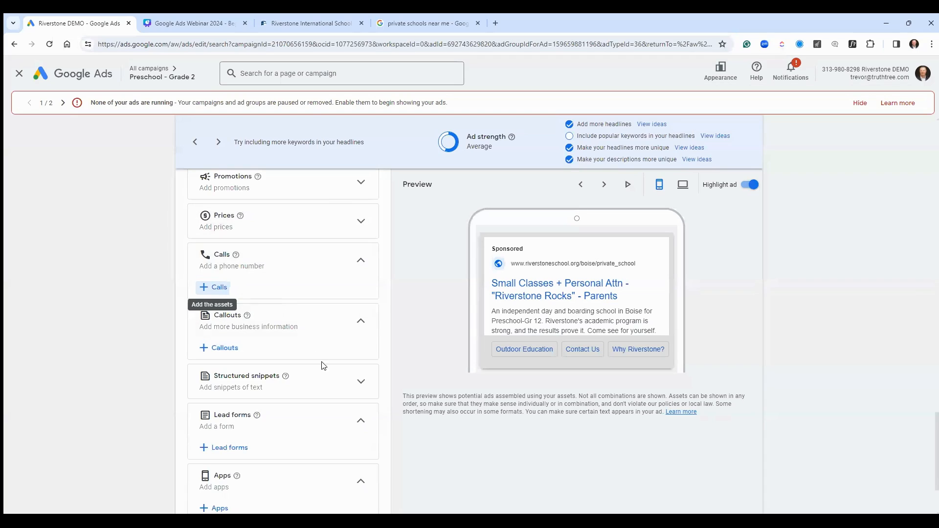
left_click(360, 383)
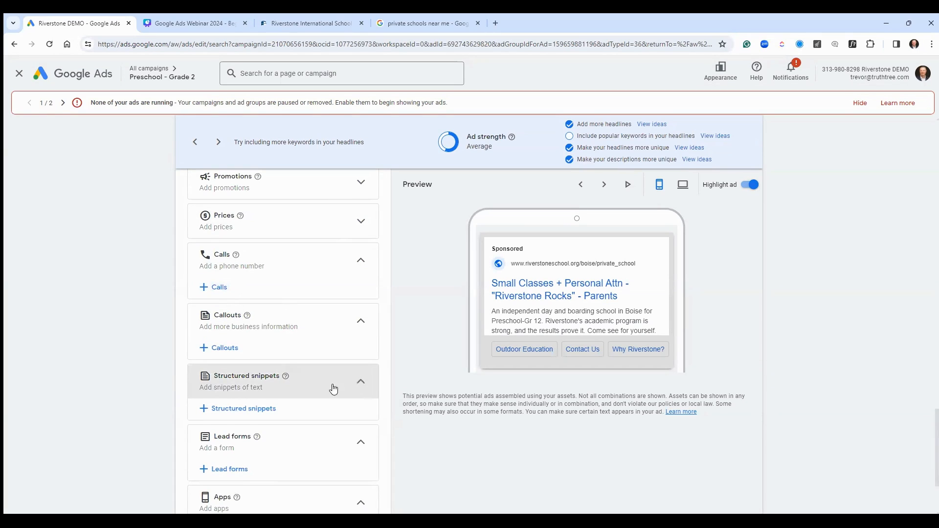
scroll(277, 402, "down", 2)
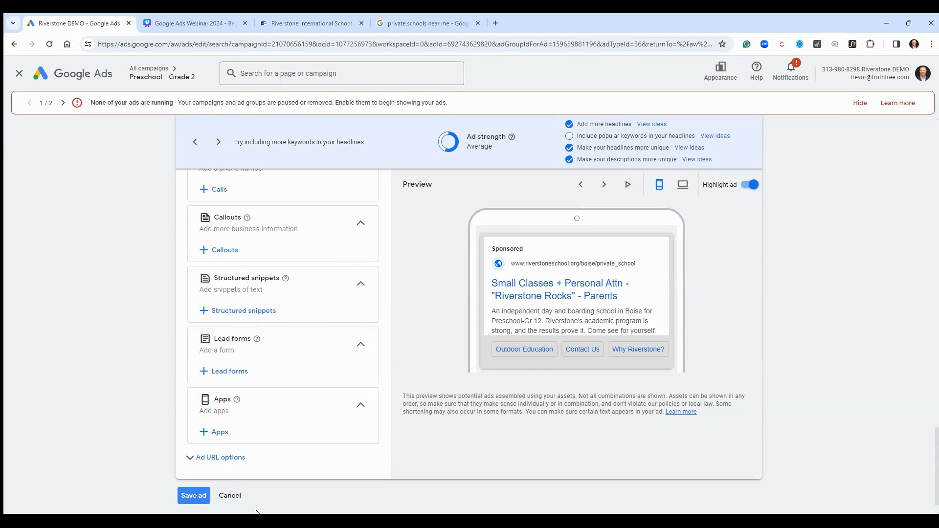
left_click(231, 495)
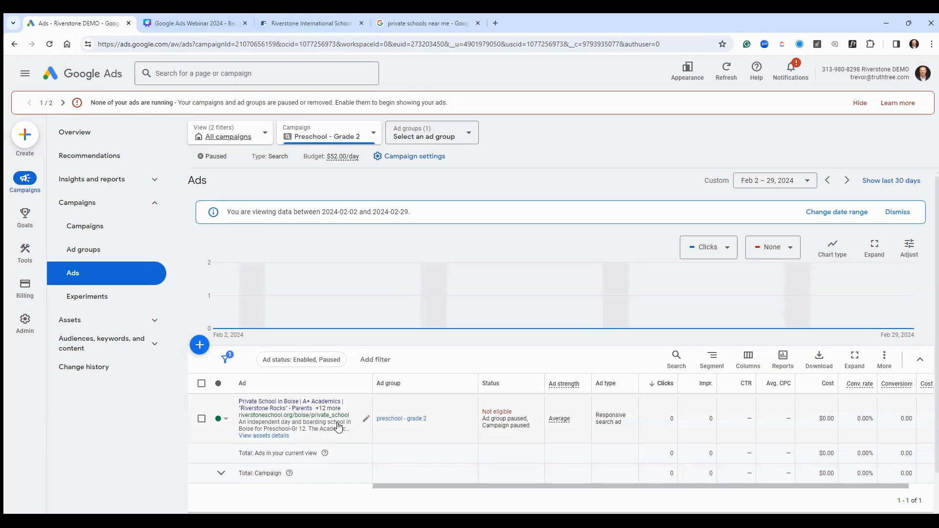
Reopen the Preschool - Grade 2 responsive search ad for editing and advance its preview to another headline combination.
left_click(315, 410)
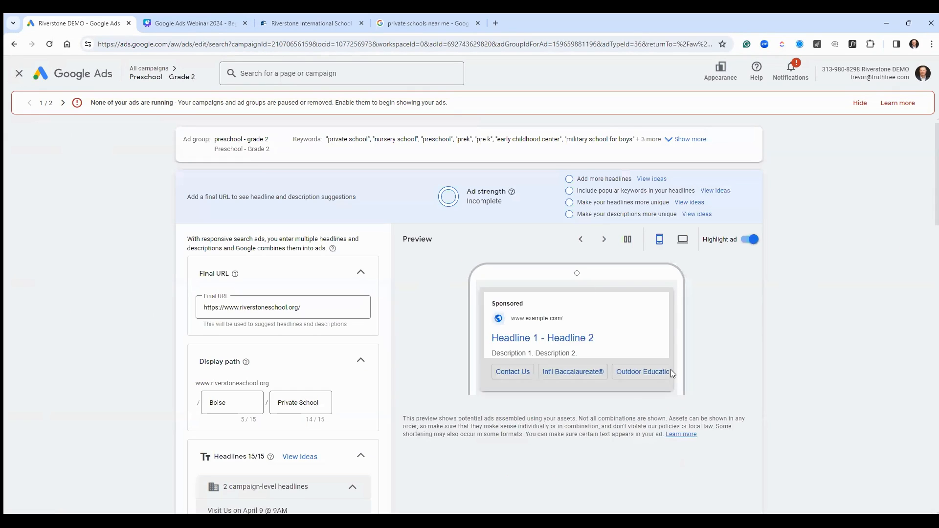
scroll(280, 397, "down", 9)
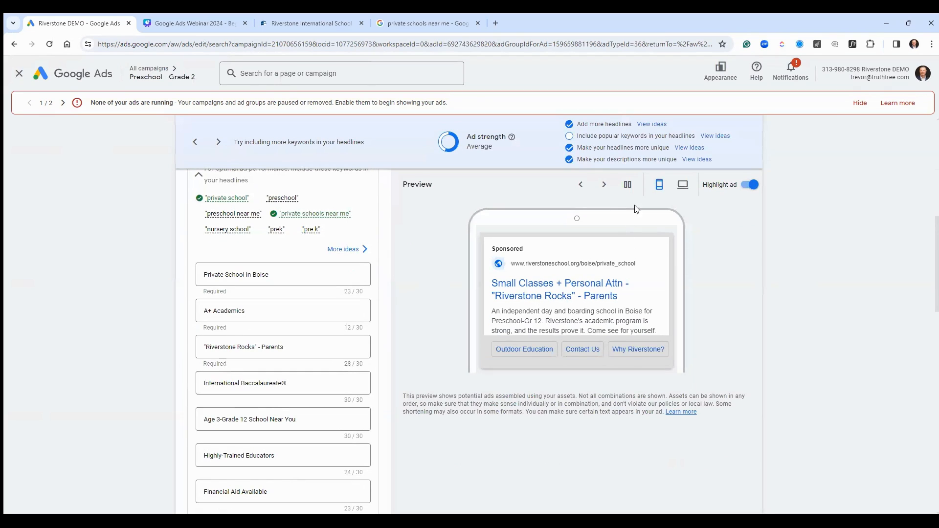
left_click(604, 184)
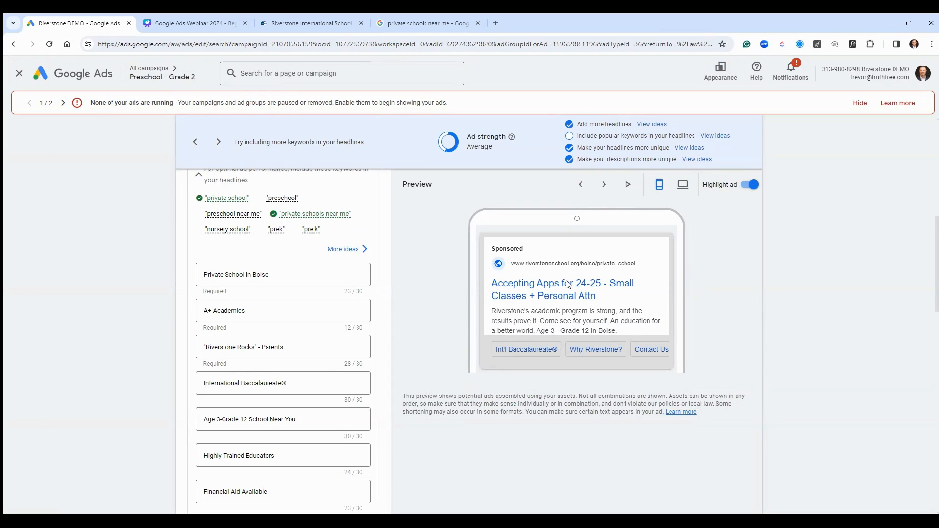
Pin the headline Accepting Apps for 24-25 to show only in position 1, and step through further ad preview combinations.
scroll(319, 367, "down", 2)
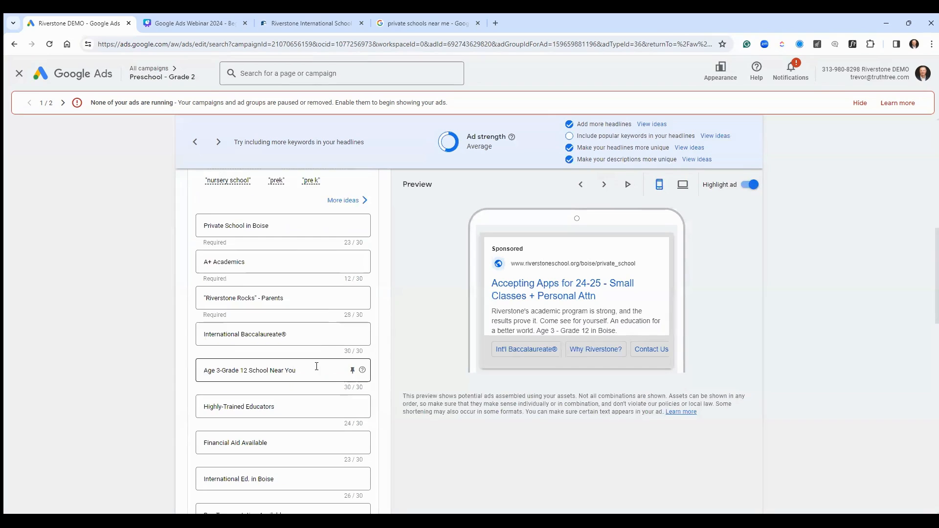
scroll(320, 369, "down", 3)
scroll(318, 369, "down", 3)
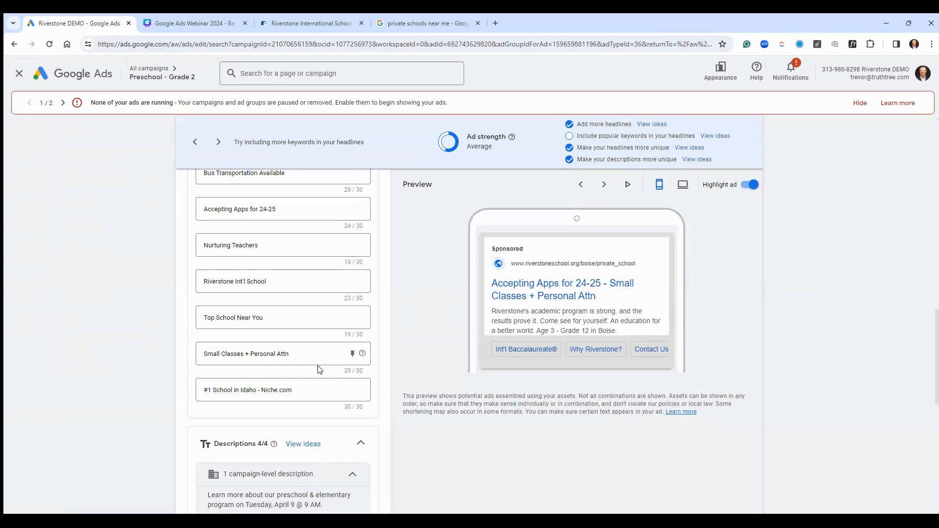
scroll(318, 373, "up", 3)
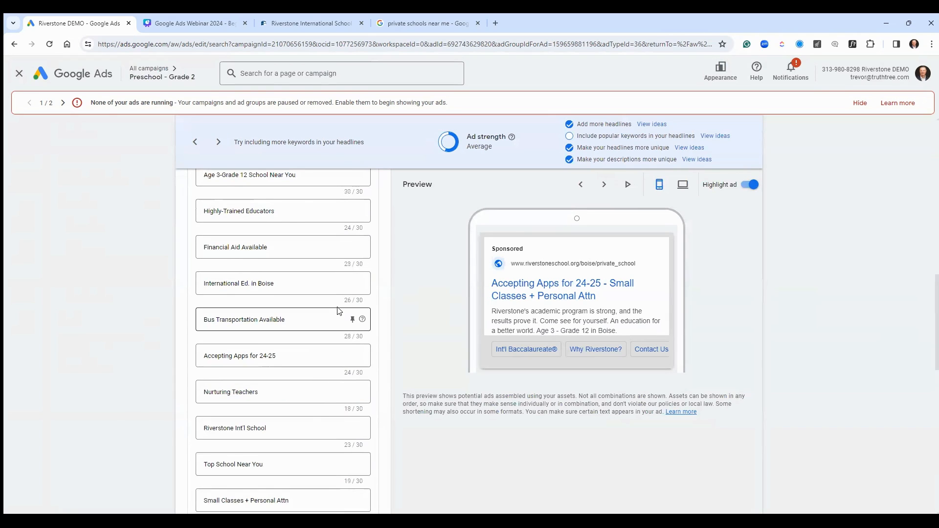
left_click(352, 356)
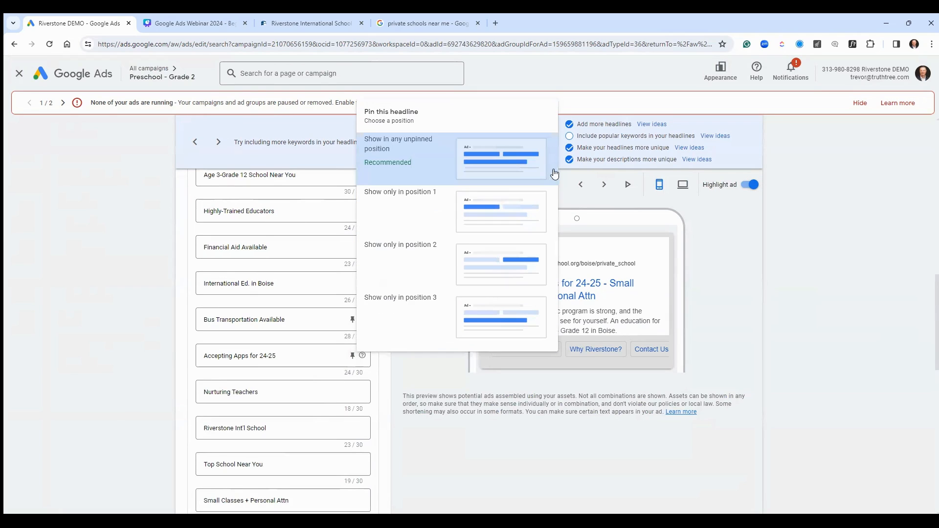
left_click(500, 223)
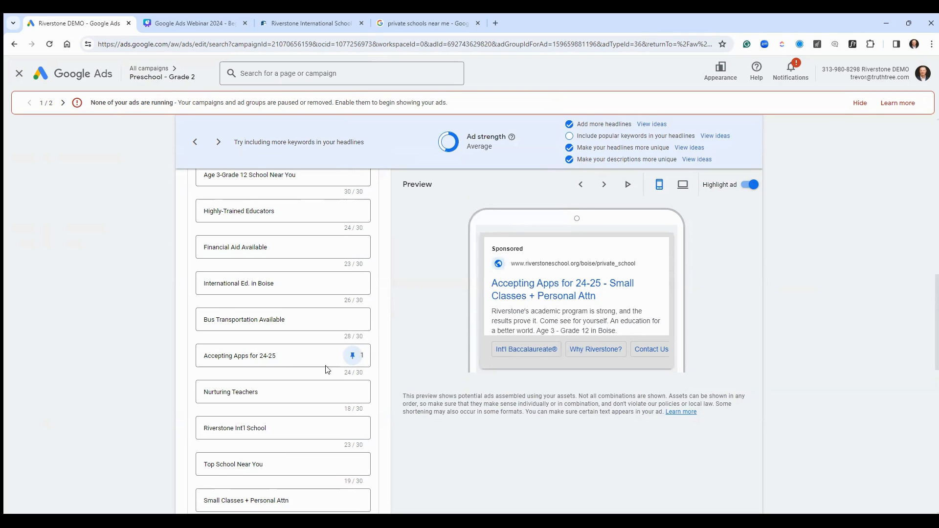
left_click(606, 187)
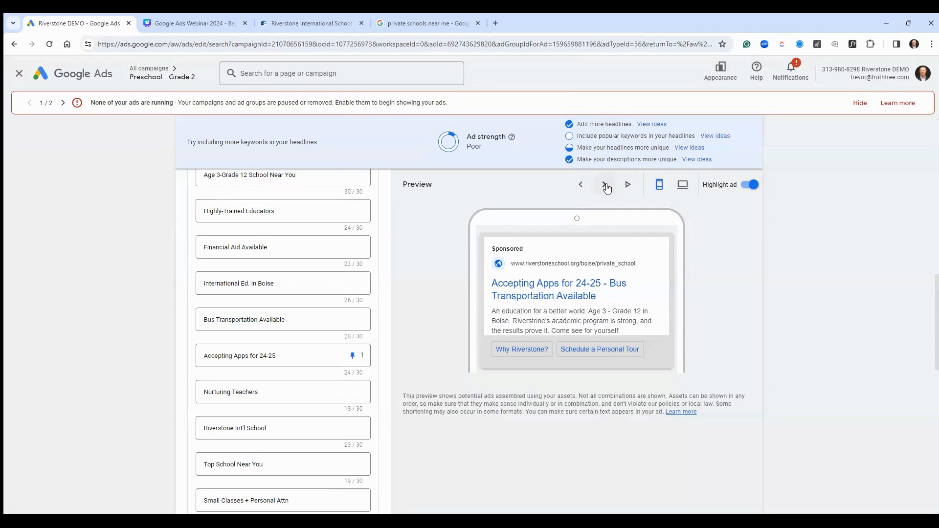
left_click(606, 186)
left_click(606, 186)
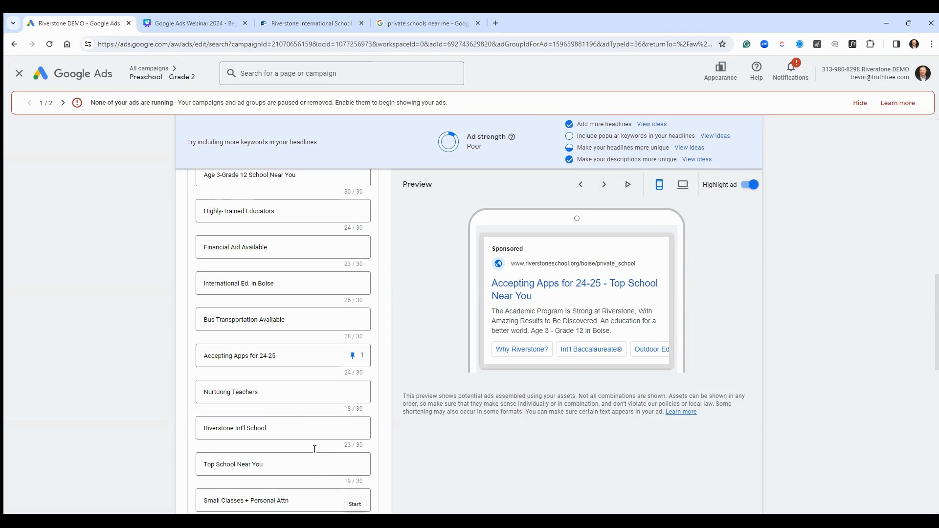
Try pinning the headline International Ed. in Boise to position 2, check the ad preview combinations, and leave the editor without saving.
left_click(352, 284)
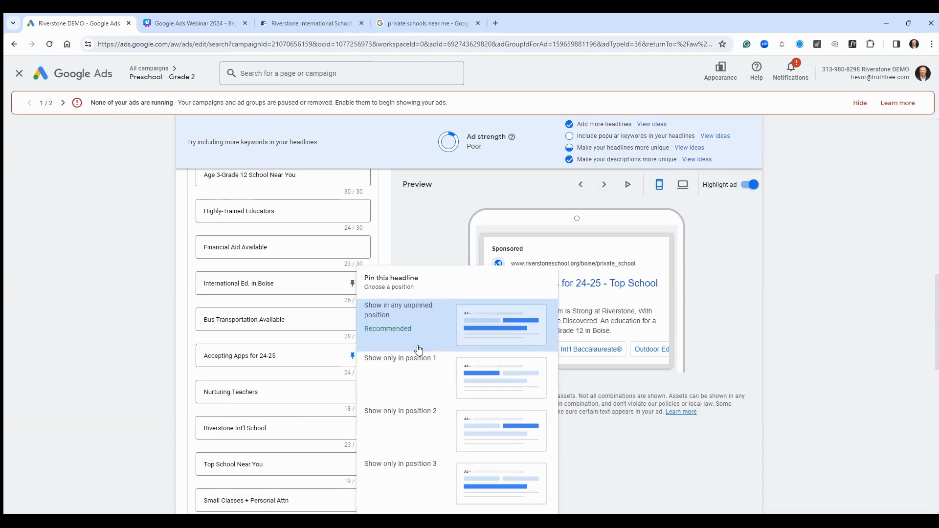
left_click(419, 443)
left_click(605, 186)
left_click(606, 186)
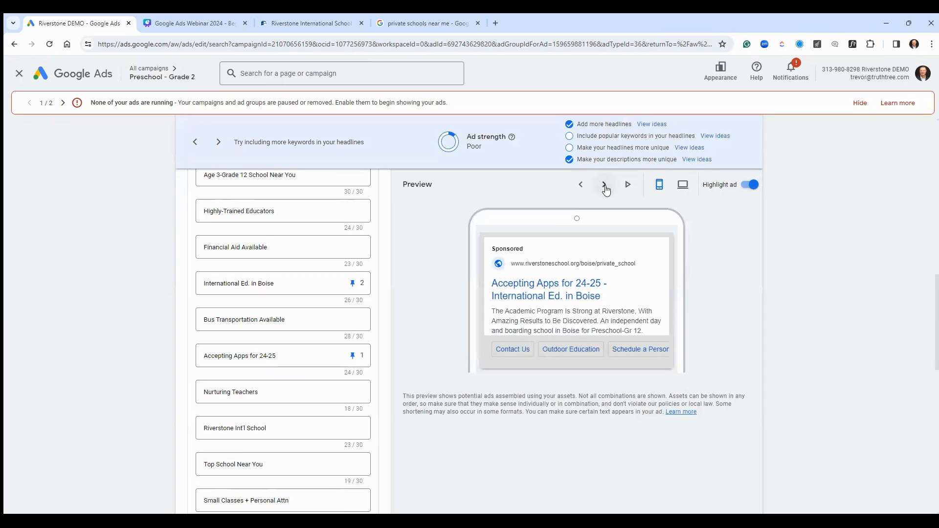
left_click(605, 186)
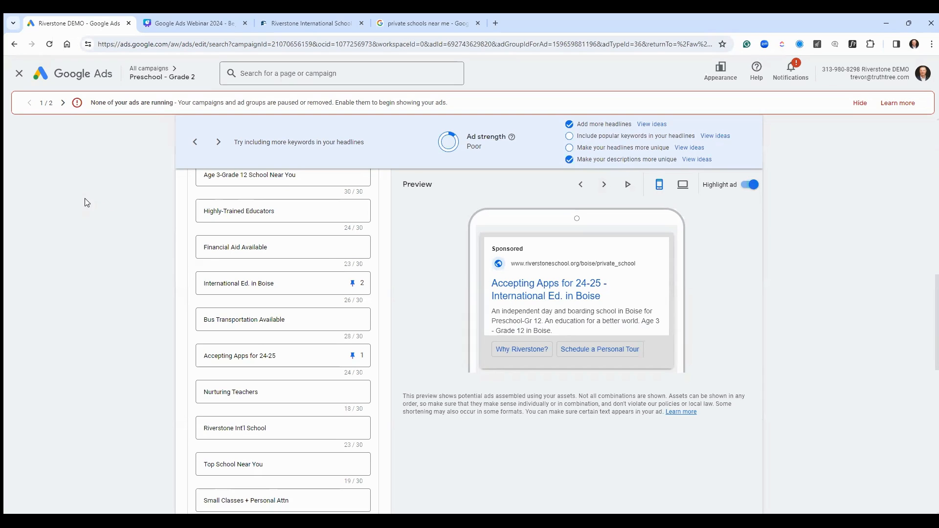
left_click(19, 74)
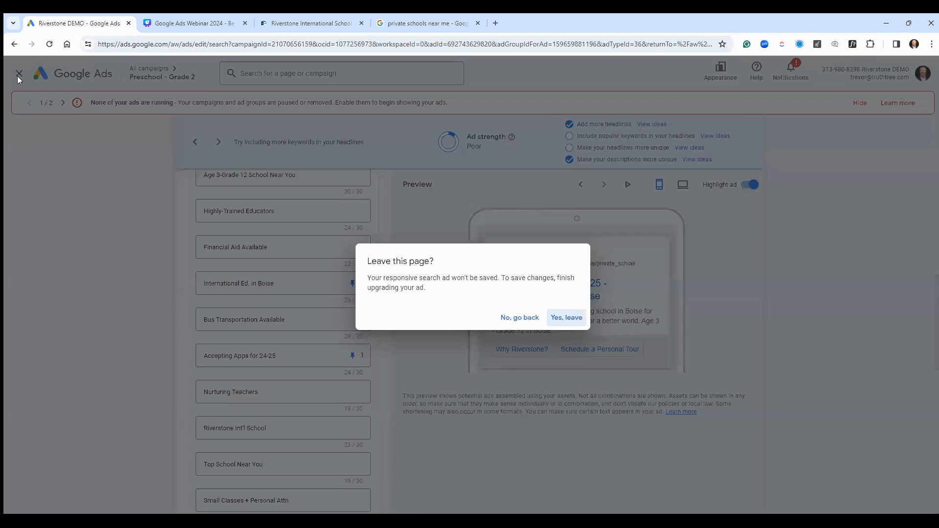
left_click(566, 318)
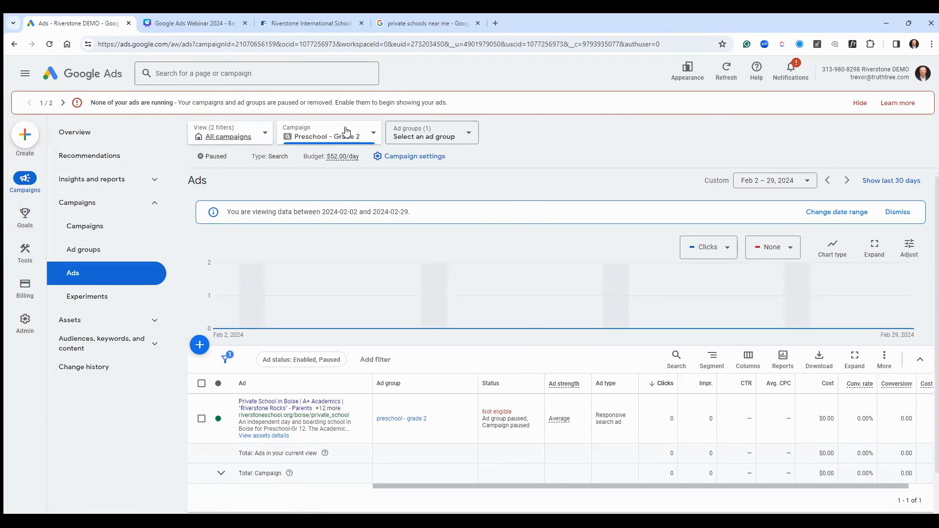
Switch to the Local Awareness campaign's ads, view the first responsive display ad in its editor, and close it.
left_click(351, 139)
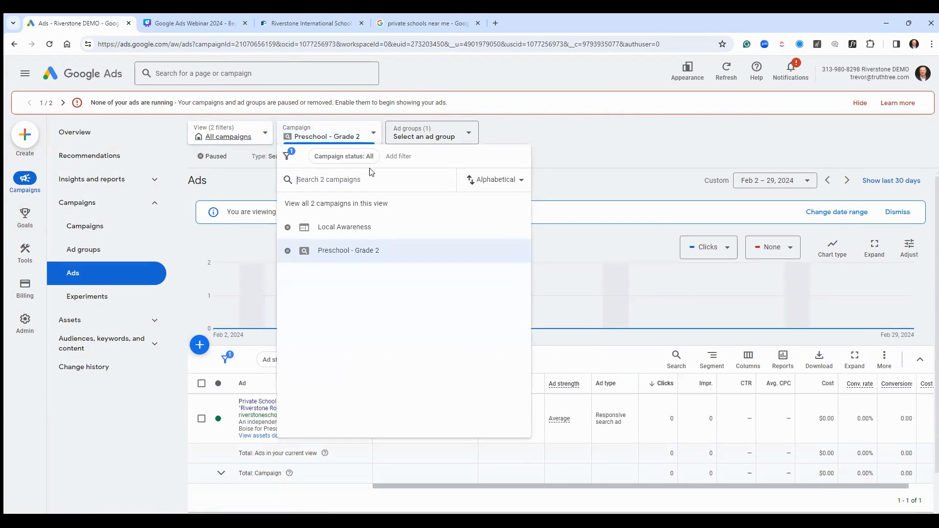
left_click(353, 226)
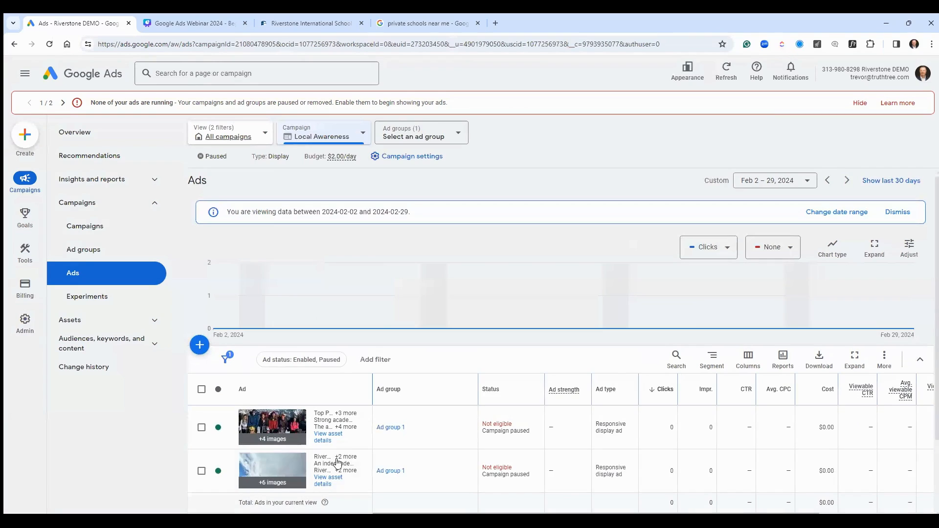
left_click(366, 430)
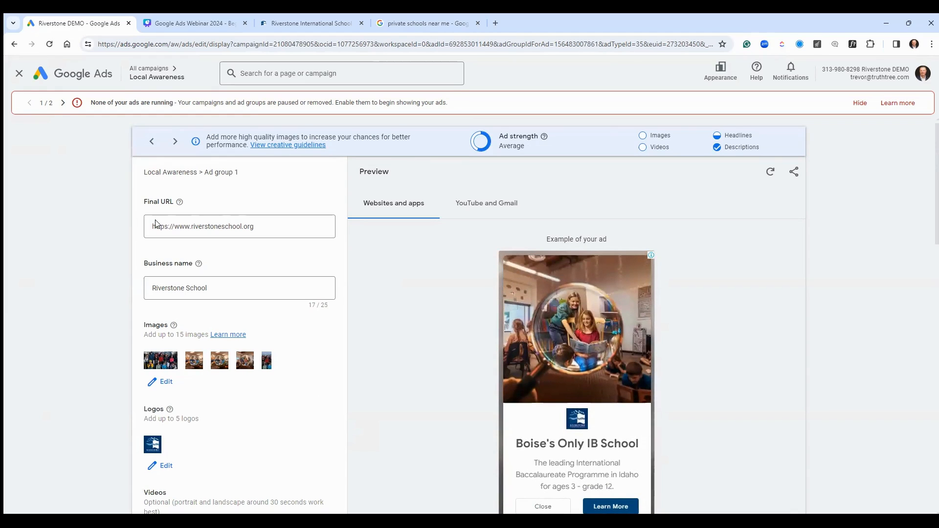
left_click(19, 75)
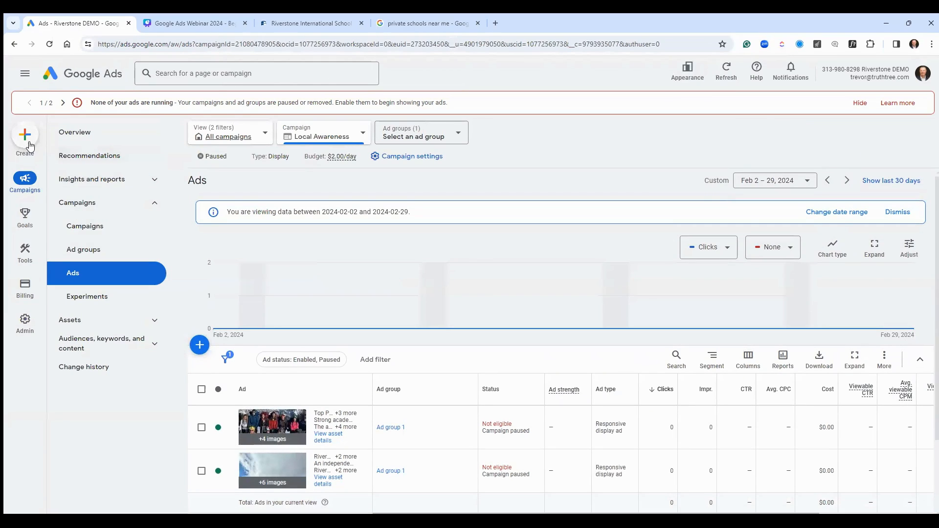
Start a new campaign with the Awareness and consideration objective and the Display campaign type.
left_click(27, 142)
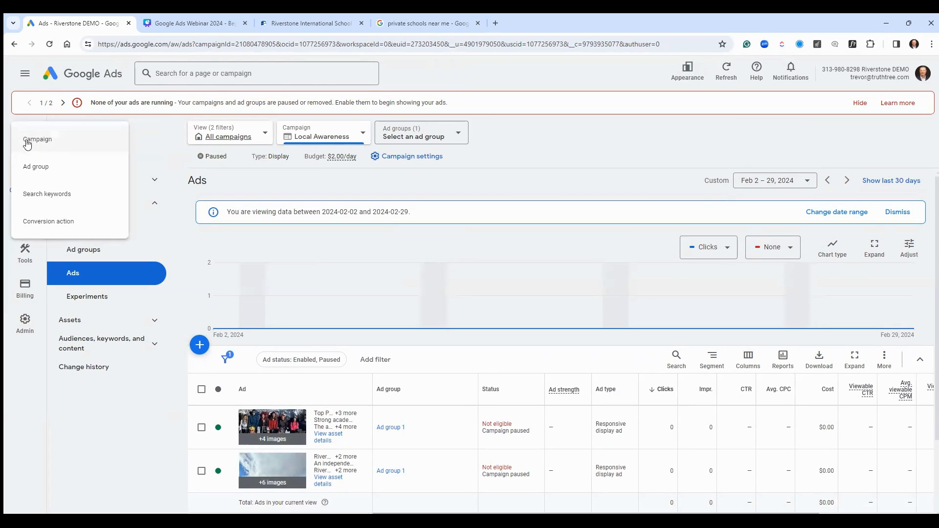
left_click(134, 140)
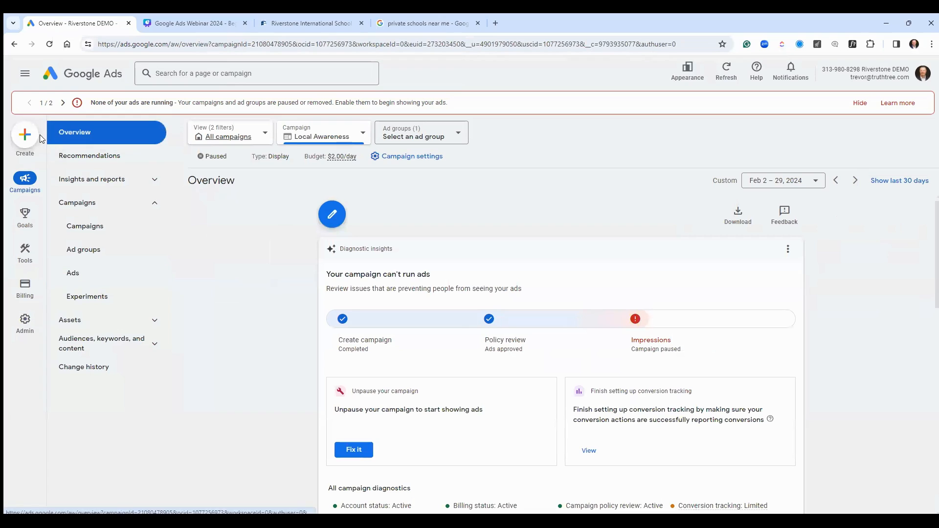
left_click(25, 137)
left_click(57, 149)
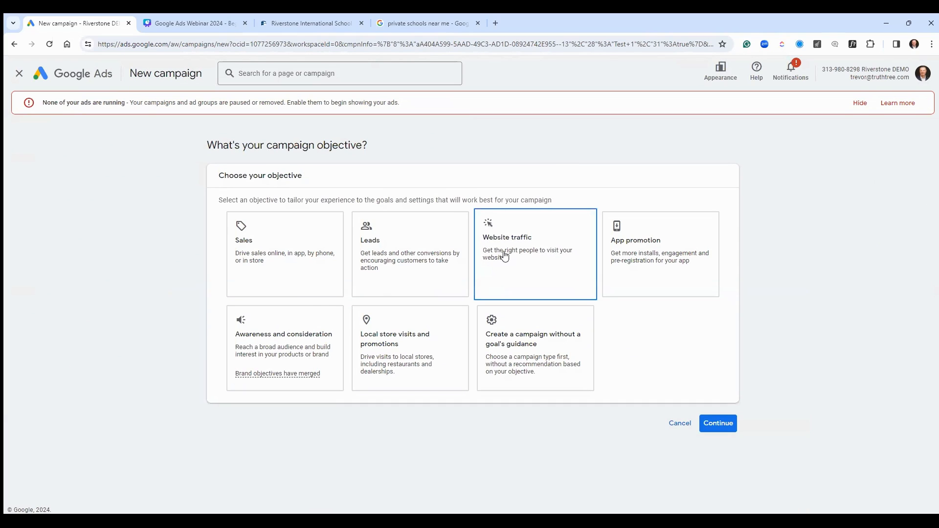
left_click(492, 268)
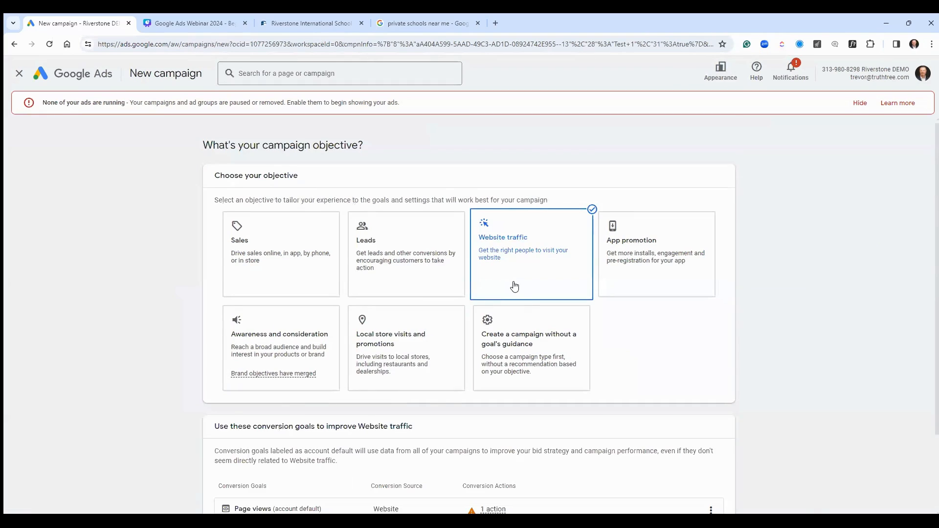
scroll(514, 285, "down", 2)
left_click(273, 249)
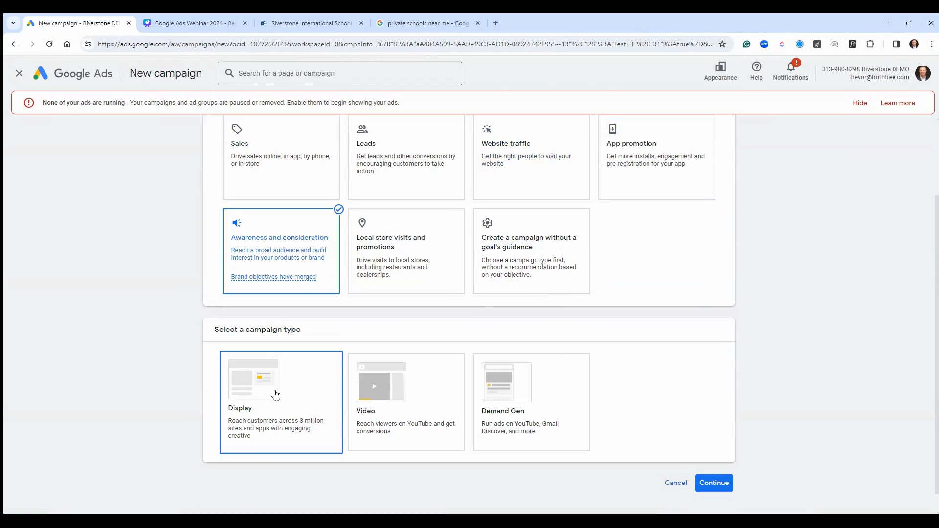
left_click(287, 378)
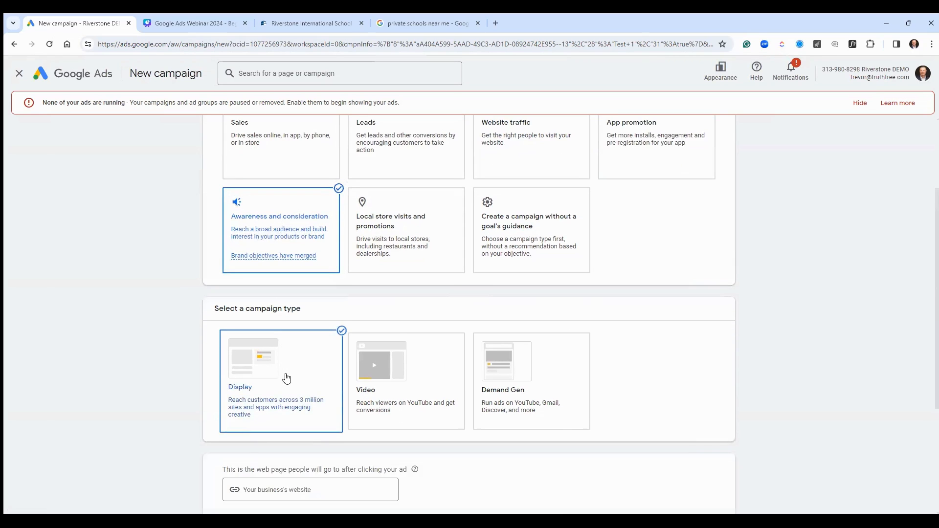
Set the campaign's web page to riverstoneschool.org, name the campaign afsdawd, and continue to its settings.
scroll(286, 378, "down", 3)
left_click(299, 343)
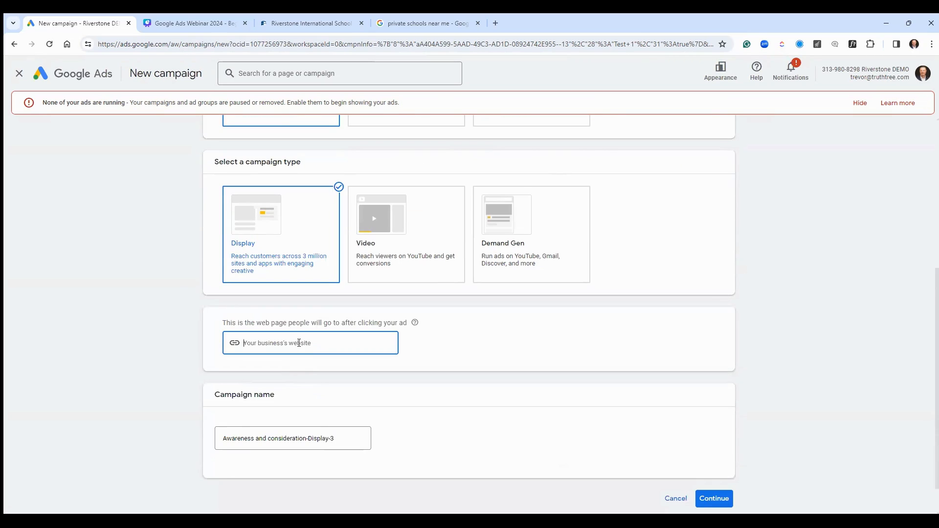
type("riverstoneschool.org")
left_click(290, 438)
triple_click(291, 439)
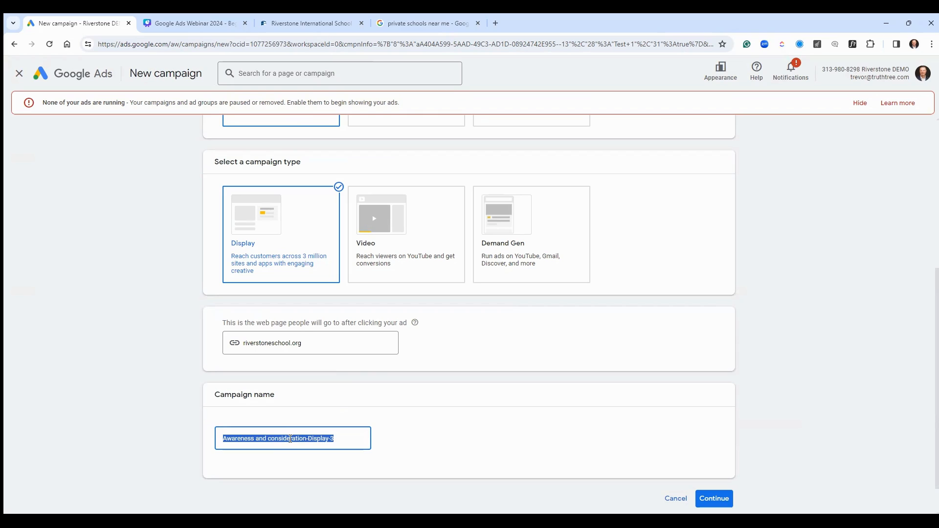
type("dfdswd")
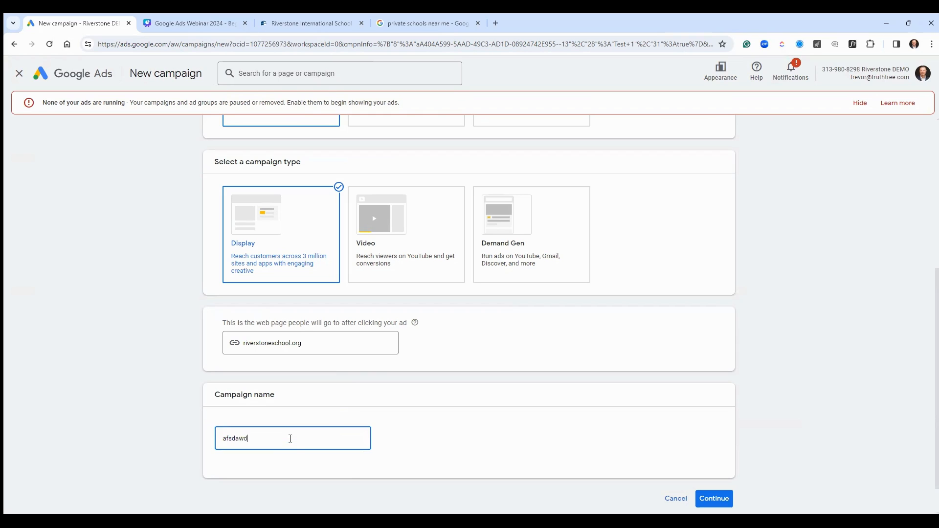
left_click(713, 500)
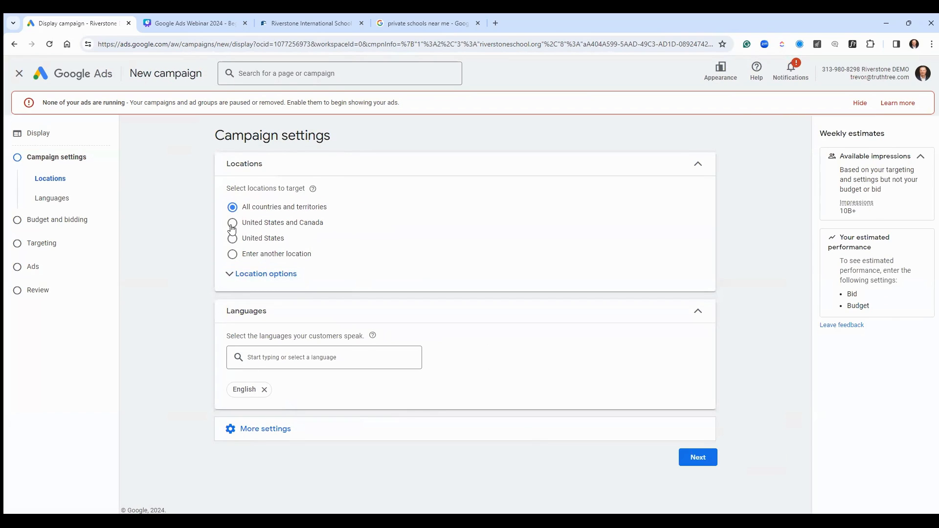
Expand the location options, target the United States, and continue to budget and bidding.
left_click(249, 273)
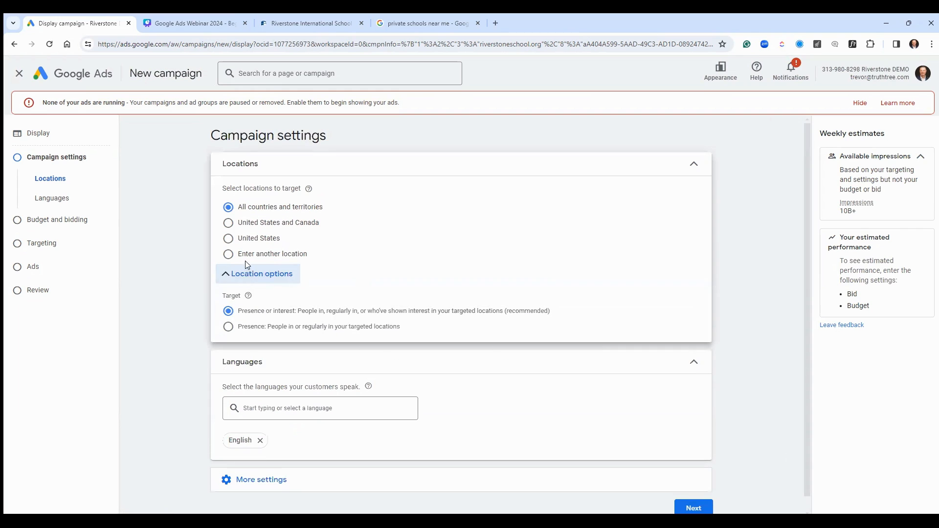
left_click(228, 223)
left_click(232, 241)
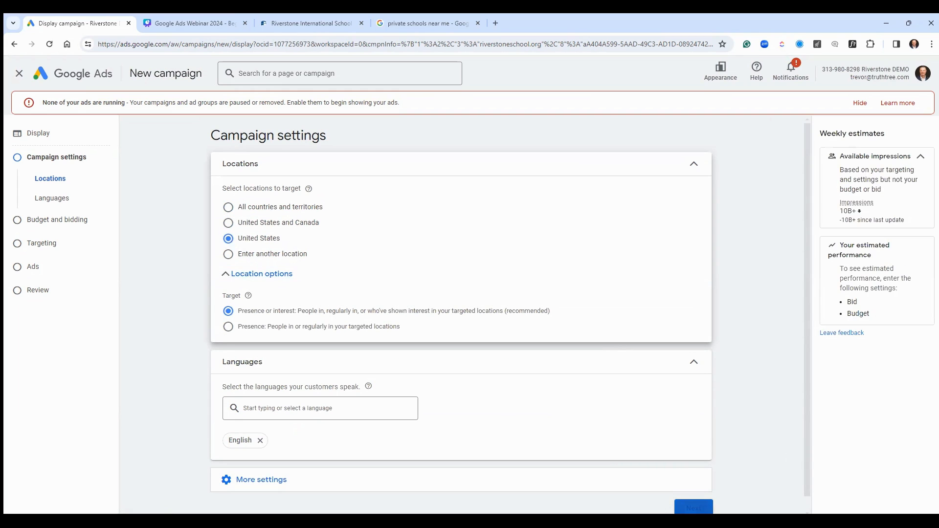
left_click(693, 507)
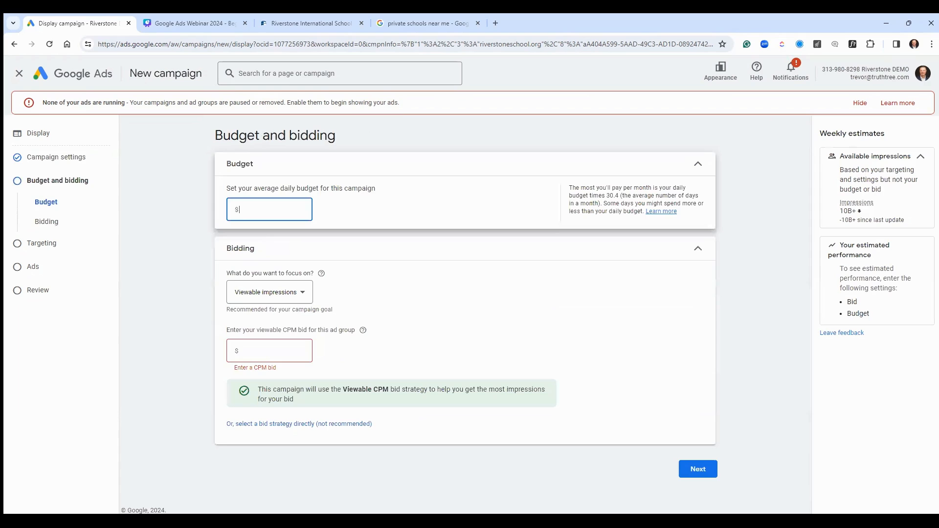
Set a $5.00 average daily budget and a $1.00 viewable CPM bid focused on viewable impressions, and continue to targeting.
left_click(286, 295)
left_click(266, 307)
left_click(260, 207)
type("5")
left_click(264, 351)
type("1")
left_click(379, 349)
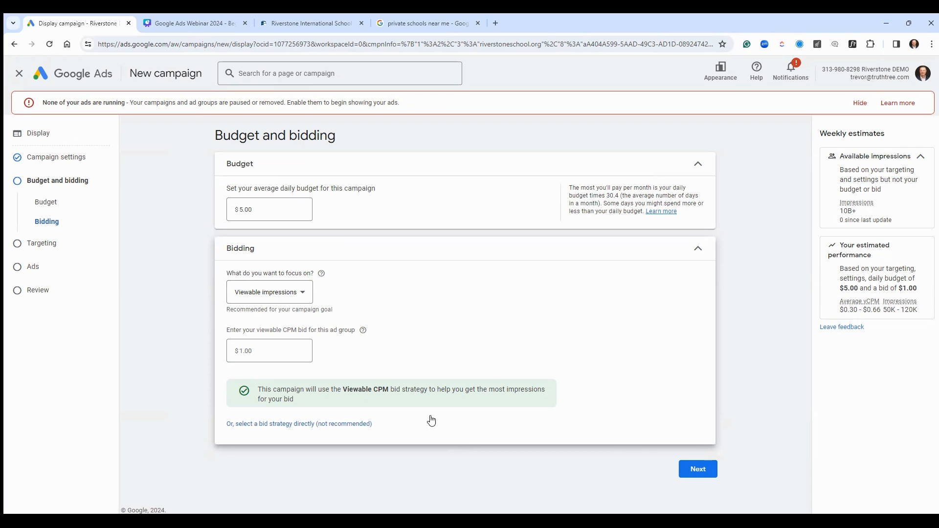
left_click(684, 477)
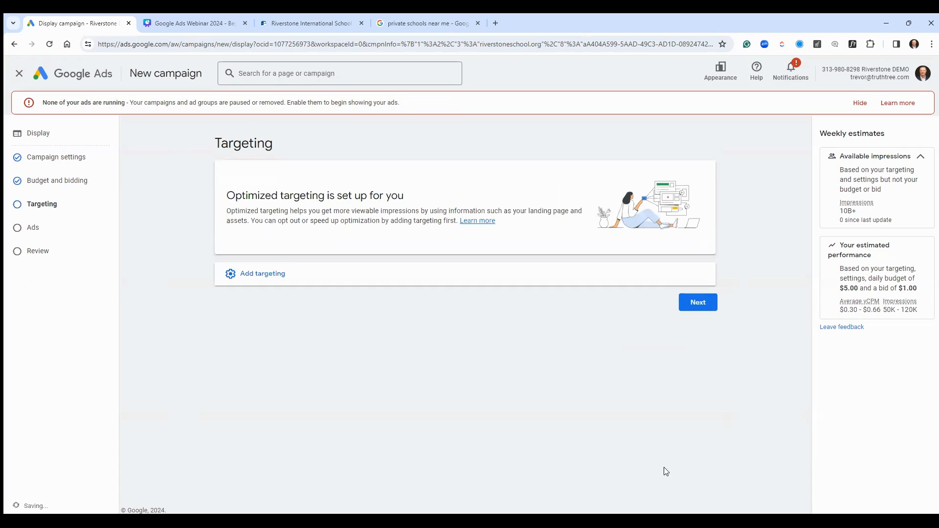
Add the Audience Segments targeting section, look over the suggested segments, and finish without selecting any.
left_click(252, 282)
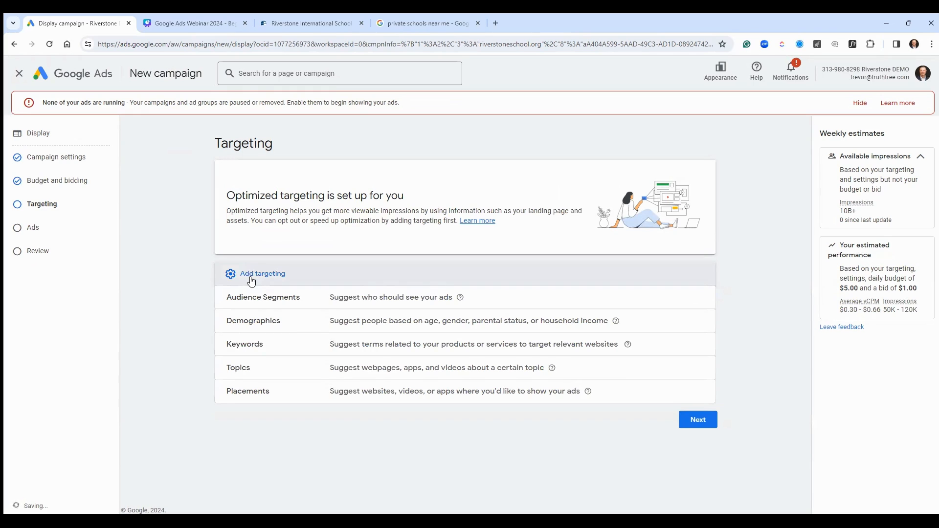
left_click(272, 300)
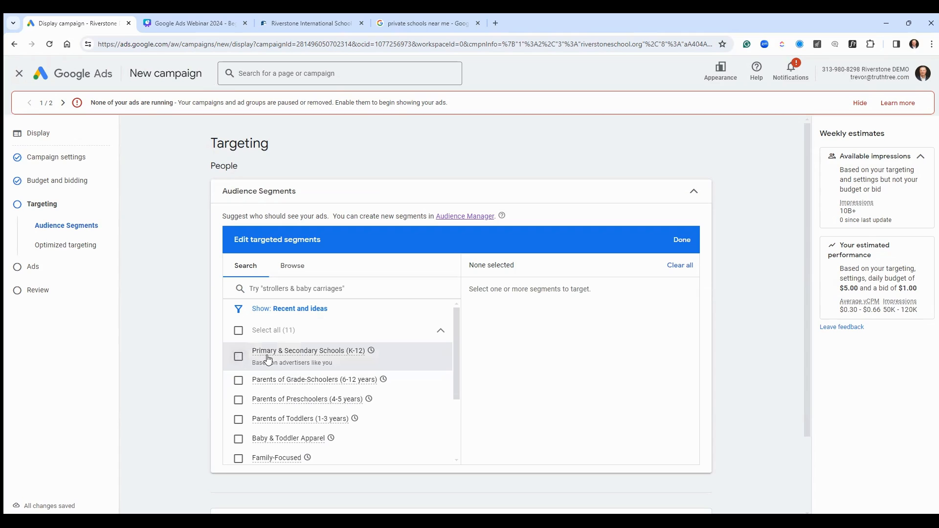
mouse_move(275, 356)
left_click(694, 239)
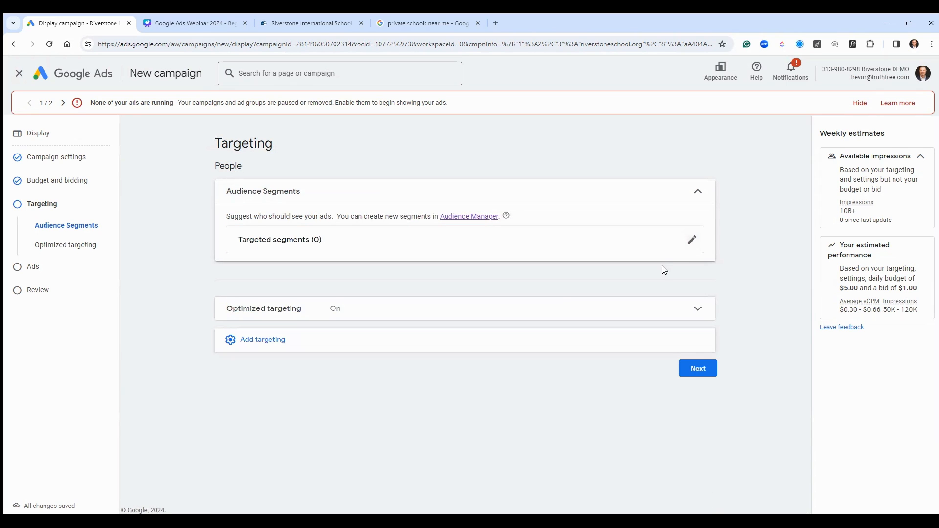
Add the Placements targeting section to the Display campaign.
left_click(470, 341)
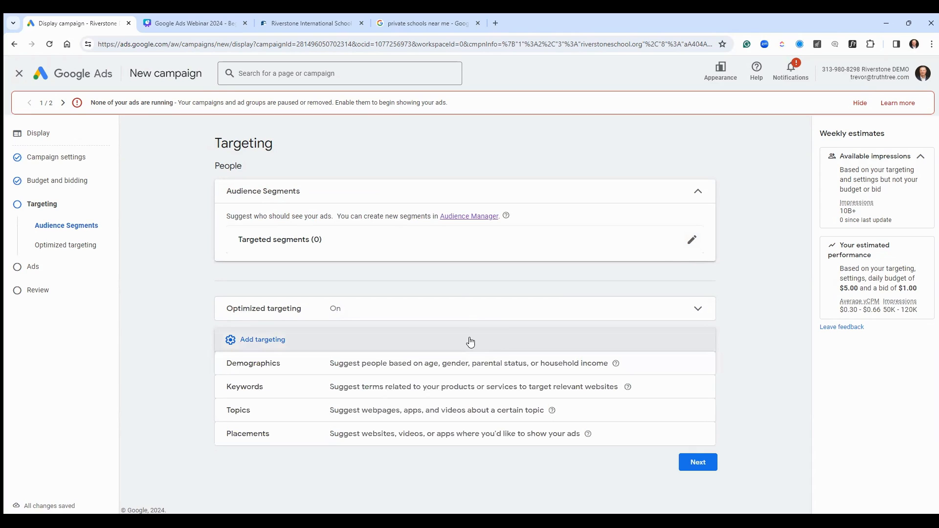
left_click(455, 443)
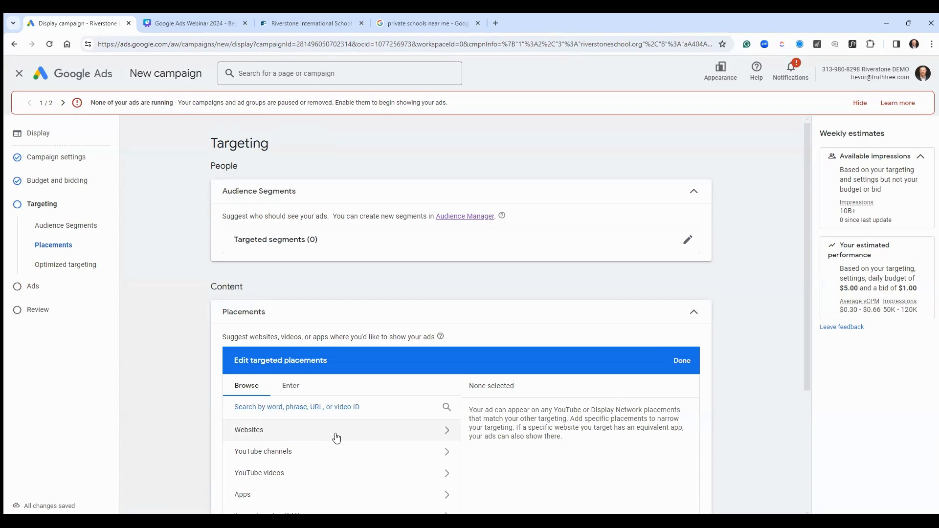
left_click_drag(337, 437, 277, 299)
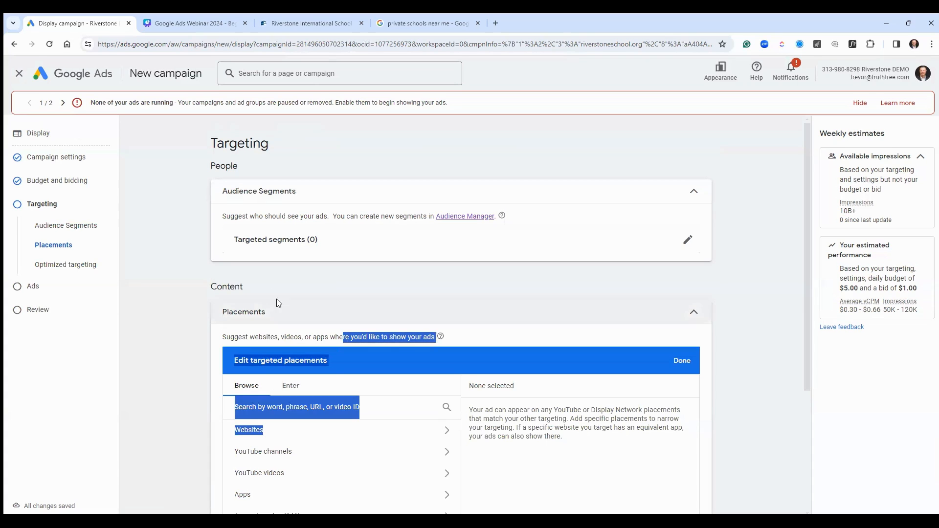
left_click(276, 284)
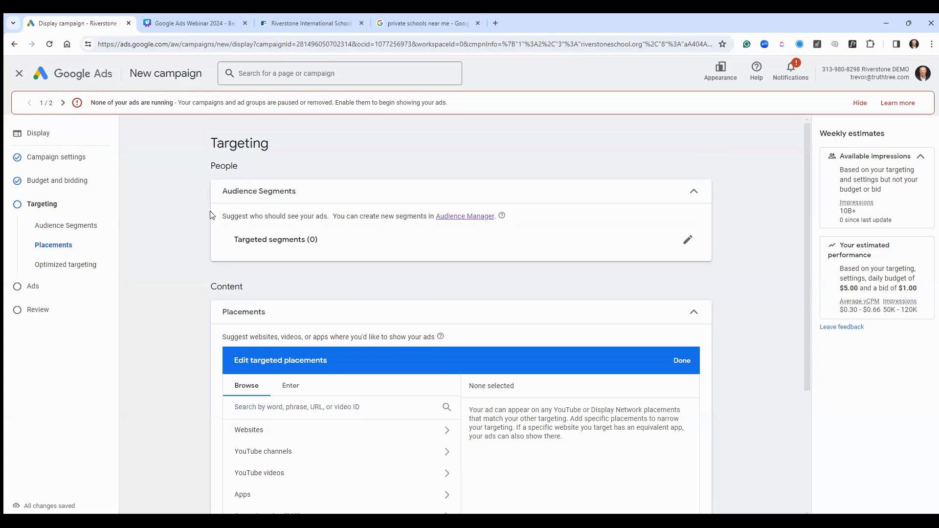
Search the targeted placements for niche.com and look through the matching websites.
left_click(314, 409)
type("niche.com")
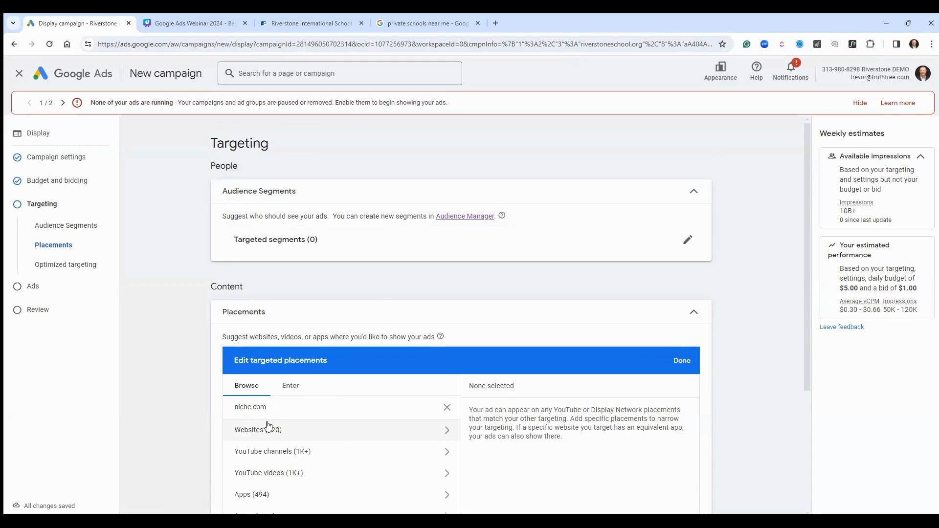
left_click(301, 436)
scroll(303, 430, "down", 1)
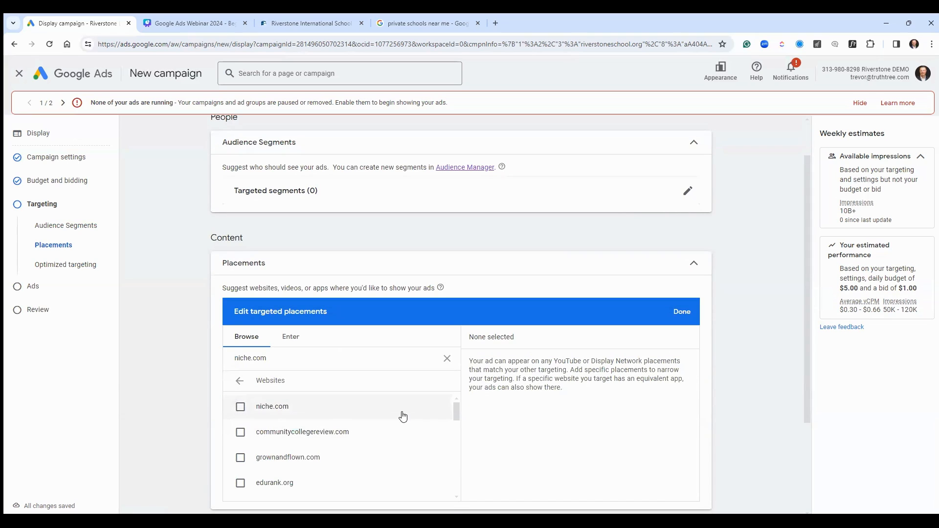
scroll(406, 413, "down", 5)
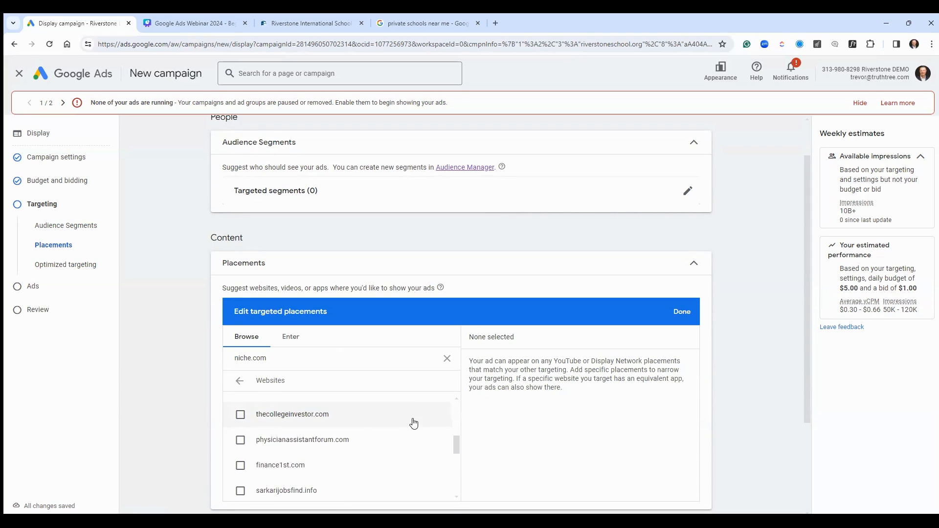
scroll(414, 420, "down", 3)
scroll(415, 424, "up", 9)
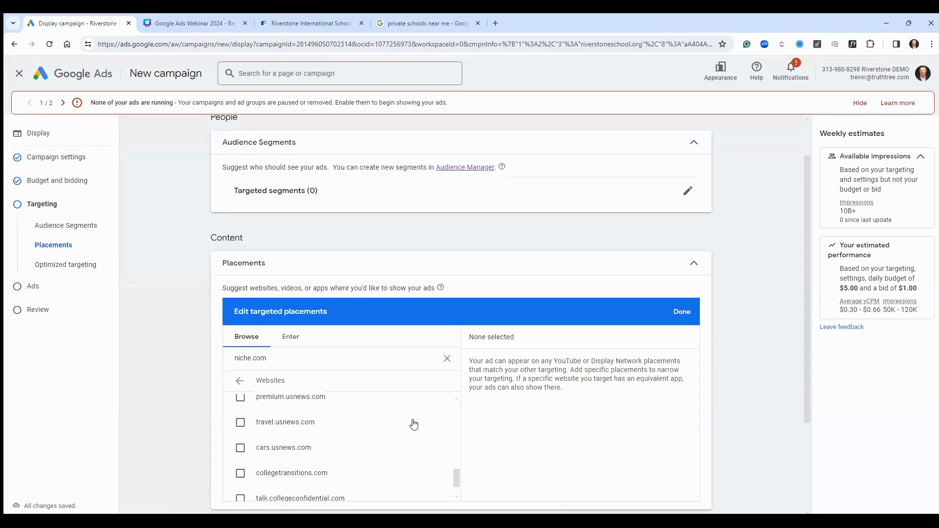
Select niche.com as a targeted website placement and look over the related websites.
scroll(419, 427, "up", 1)
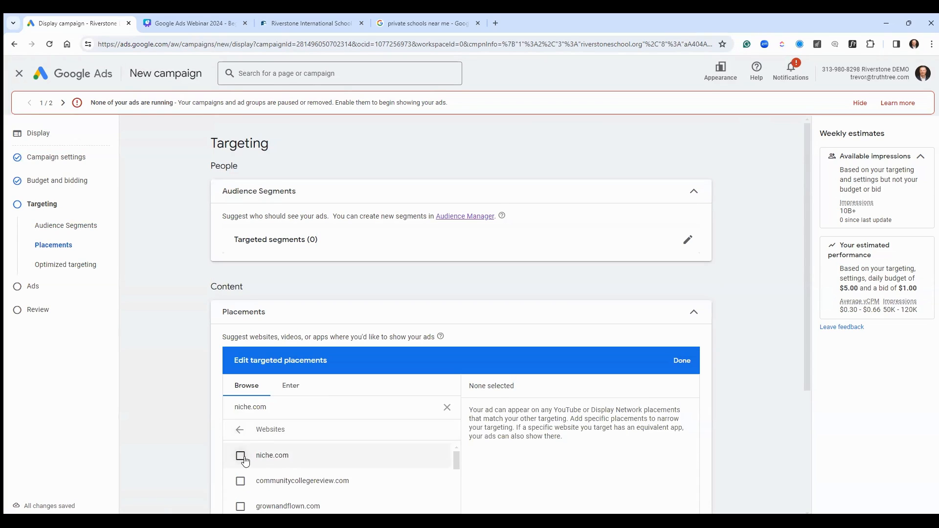
left_click(240, 455)
scroll(216, 436, "down", 2)
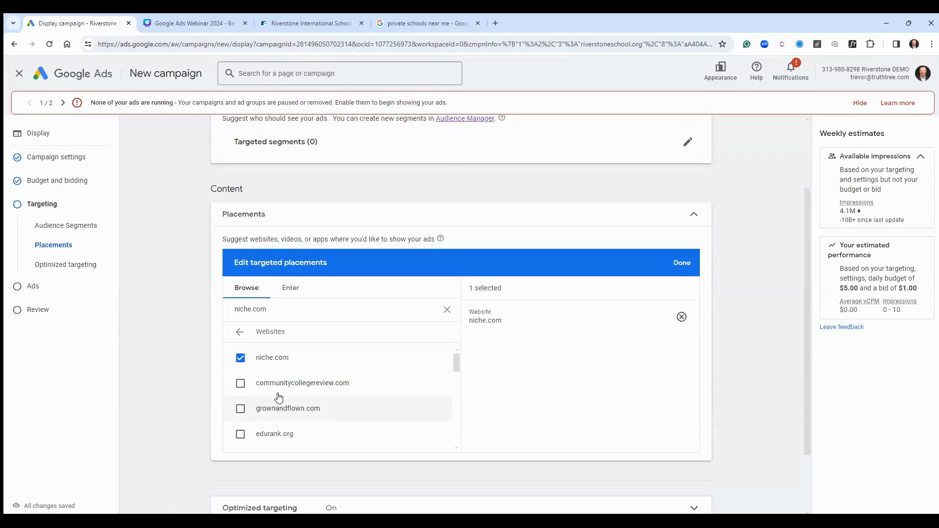
scroll(273, 389, "down", 3)
scroll(304, 410, "up", 2)
scroll(304, 411, "down", 4)
scroll(316, 401, "up", 6)
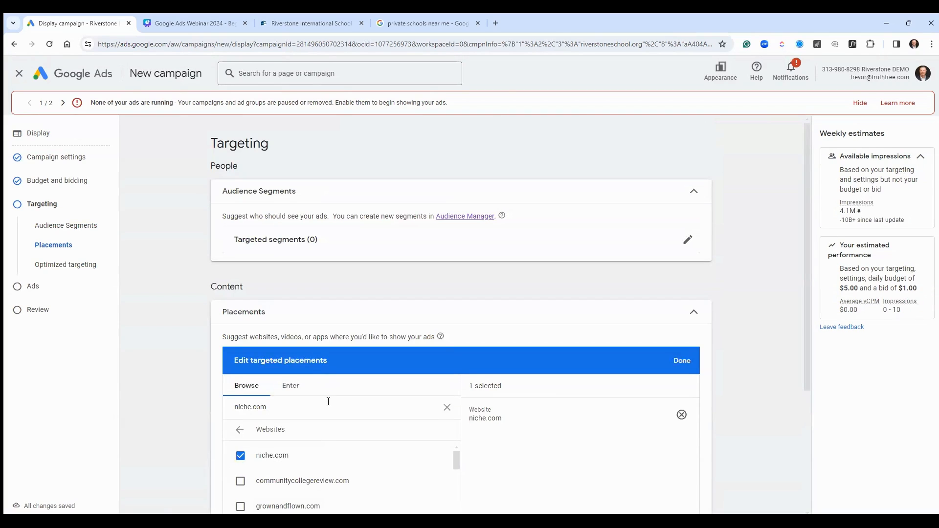
Search the placements for "private school review" and check the matching websites.
left_click(287, 406)
triple_click(287, 404)
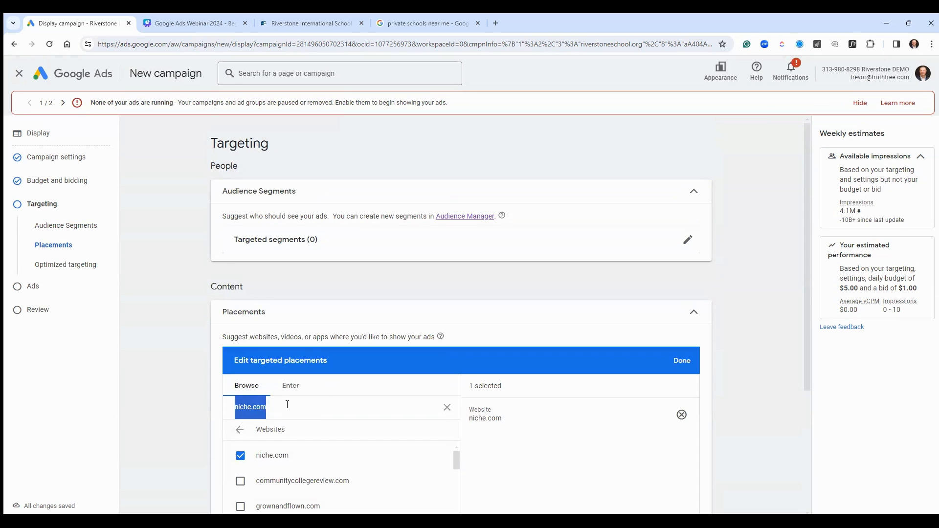
type("private school review")
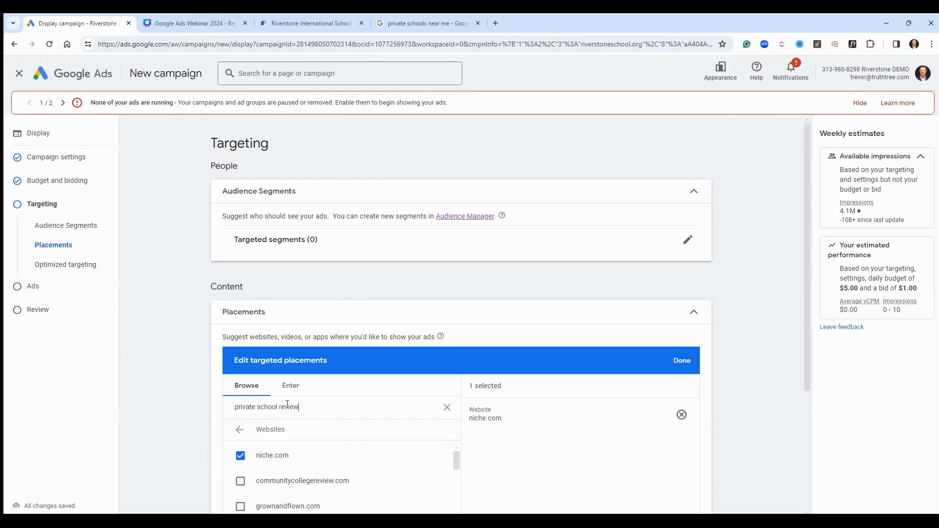
left_click(240, 430)
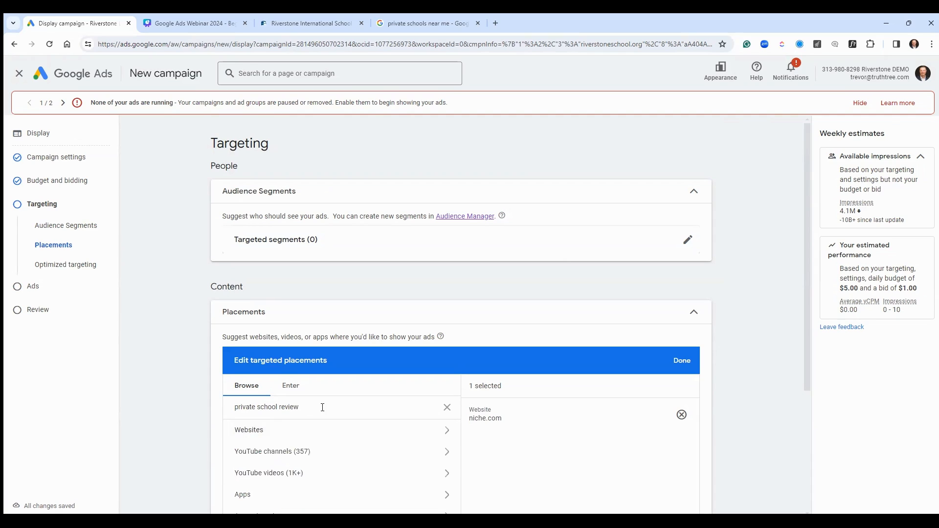
left_click(291, 434)
triple_click(289, 457)
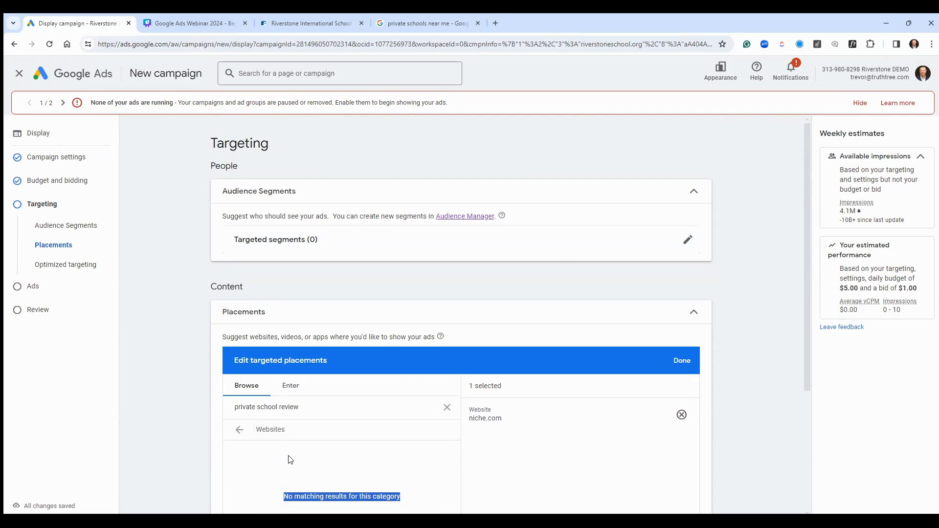
Change the placement search to privateschoolreview.com and select that website as a targeted placement.
left_click(325, 405)
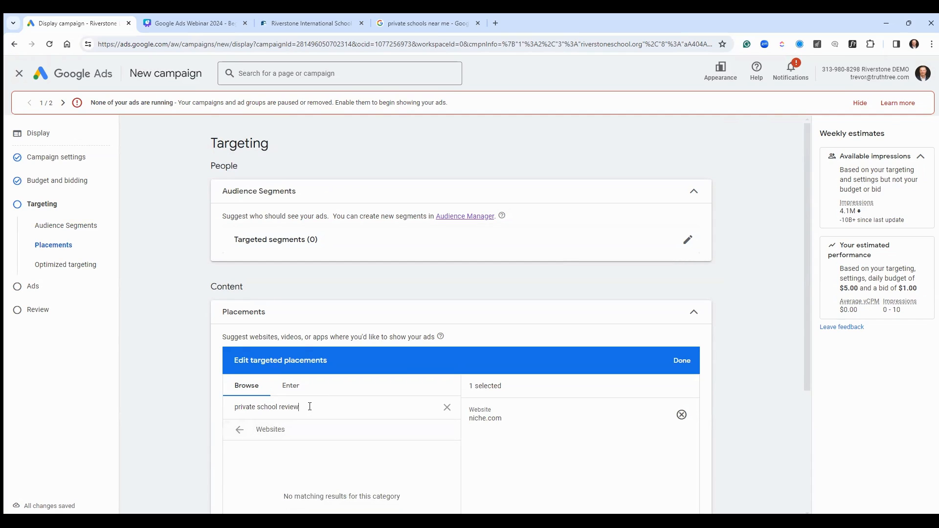
type(".com")
left_click(280, 406)
key("BackSpace")
left_click(258, 409)
key("BackSpace")
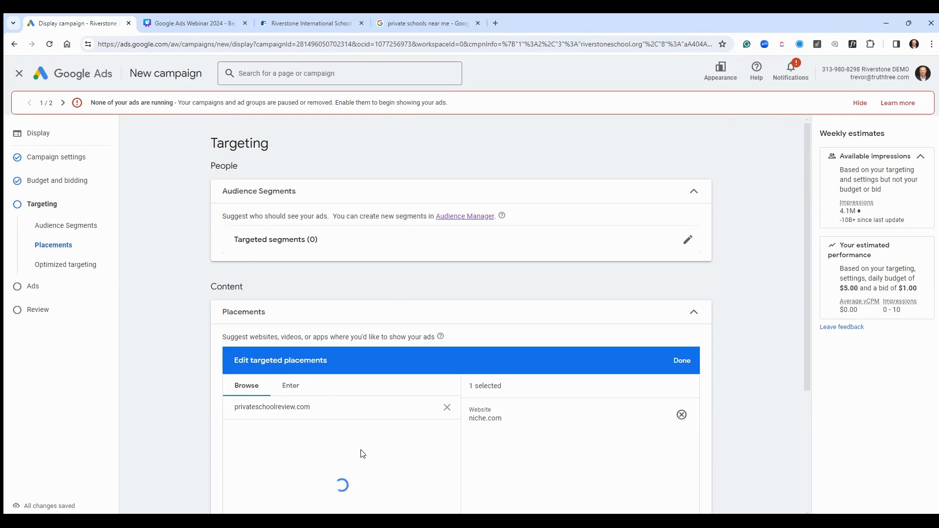
scroll(362, 454, "down", 1)
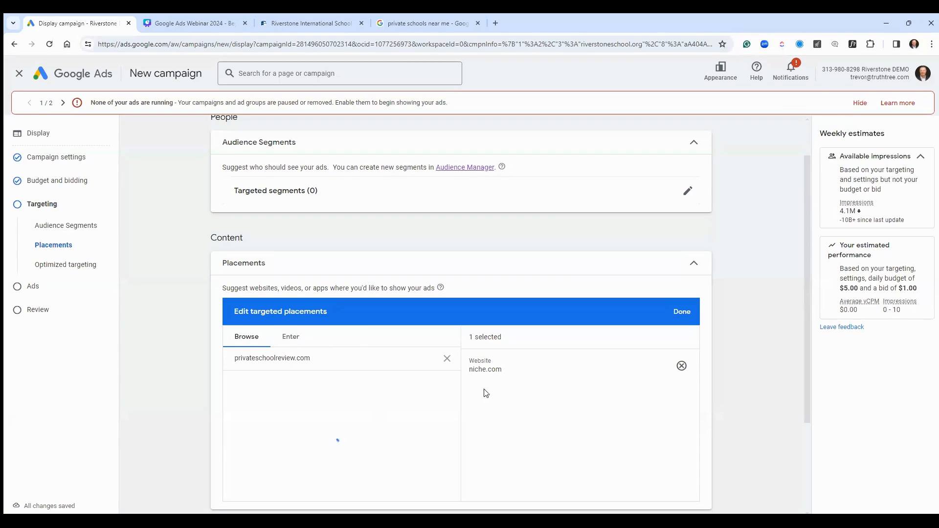
left_click(307, 404)
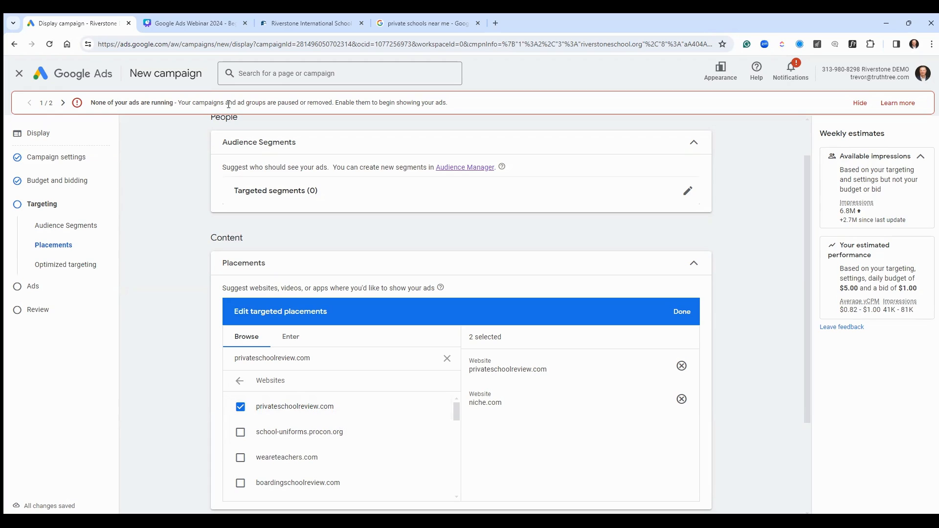
Search Google for "boise idaho parent resource" in a new browser tab.
left_click(497, 20)
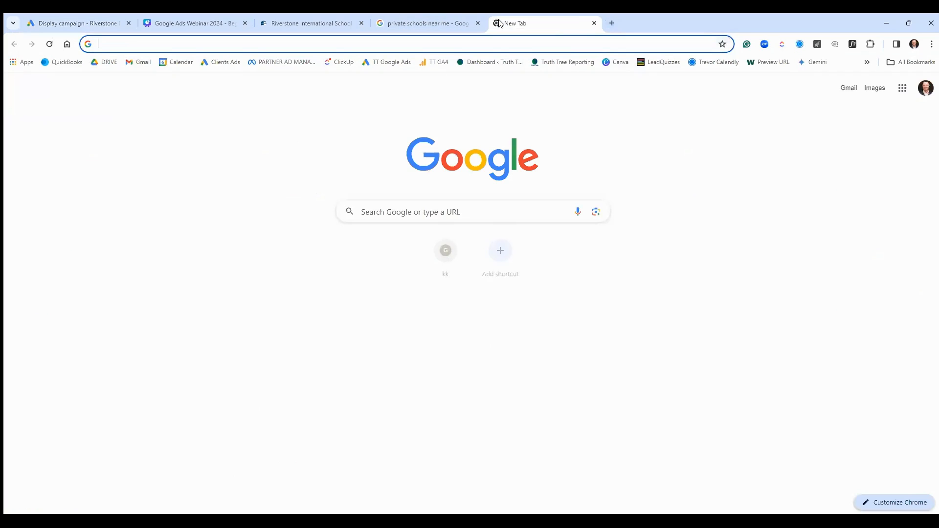
type("boise par")
key("BackSpace")
key("BackSpace")
key("BackSpace")
key("BackSpace")
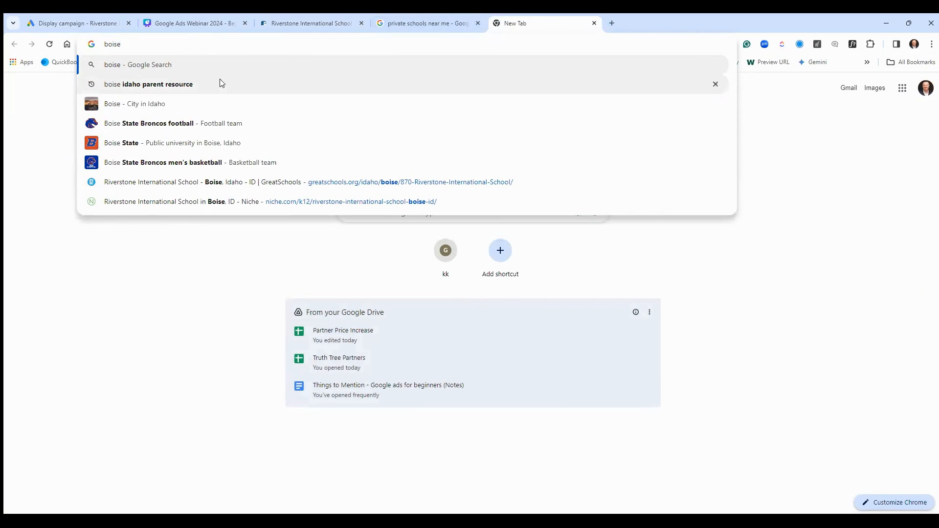
left_click(206, 90)
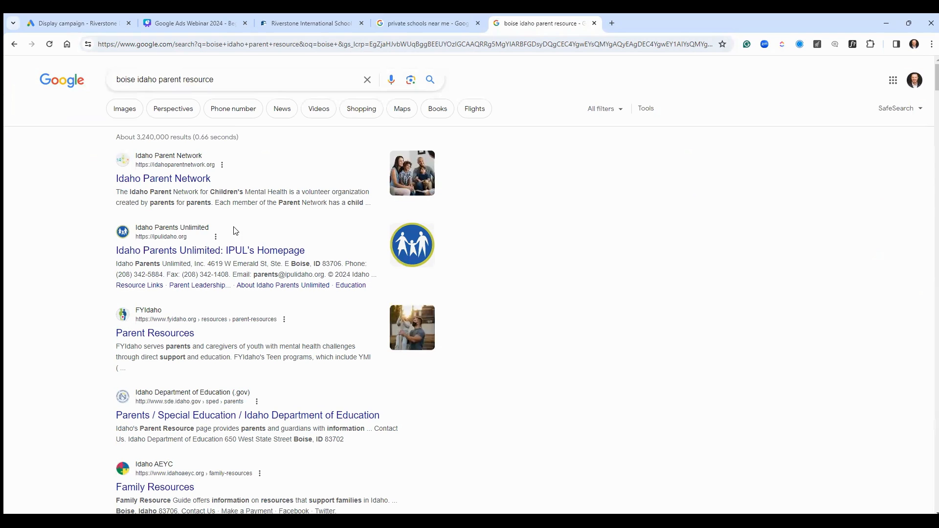
Open the Idaho Parent Network website from the results and look through its home page for ad space.
left_click(193, 185)
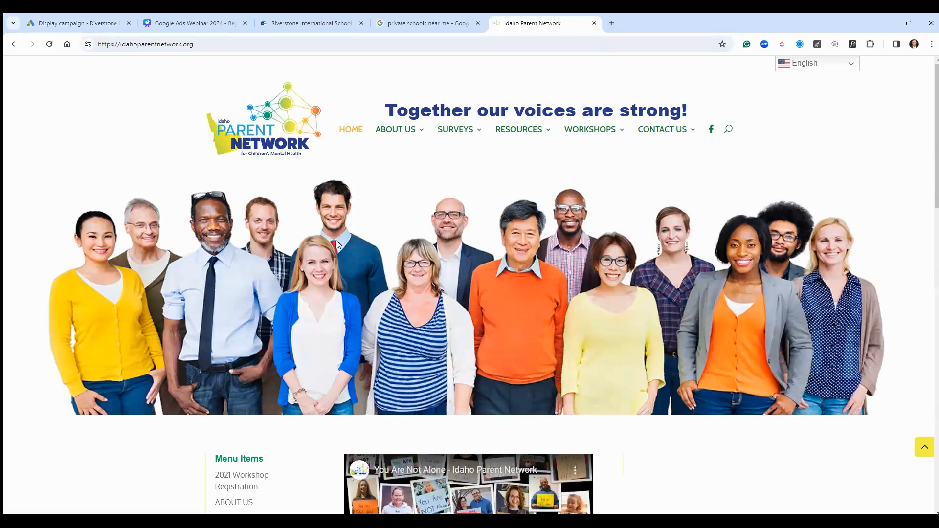
scroll(338, 250, "down", 5)
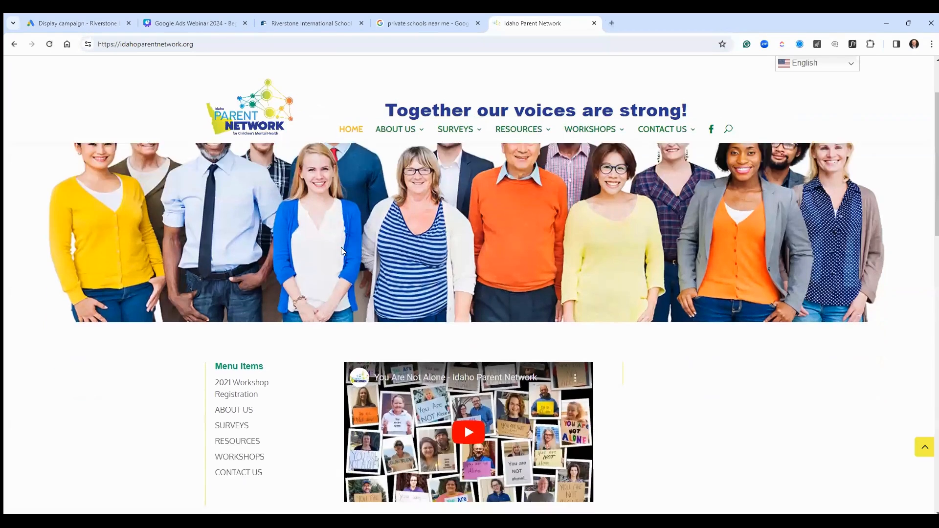
scroll(341, 250, "down", 15)
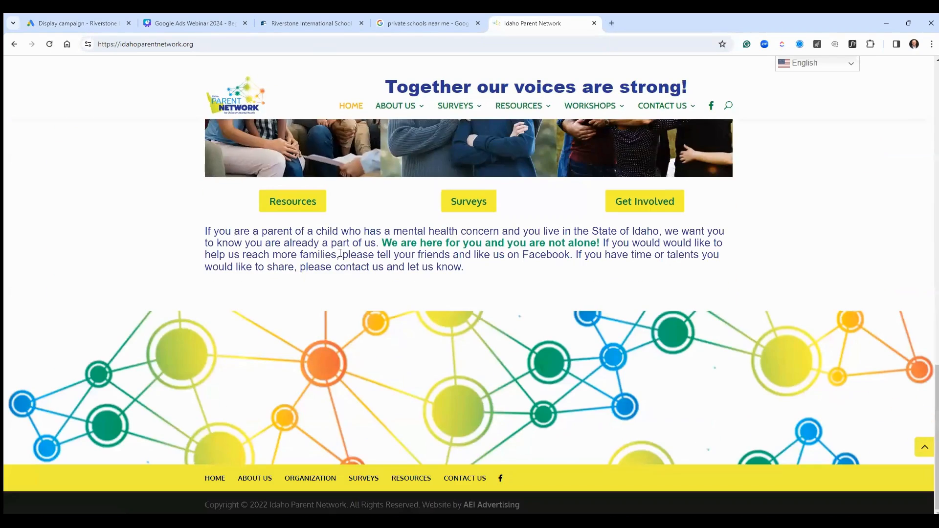
scroll(383, 333, "up", 15)
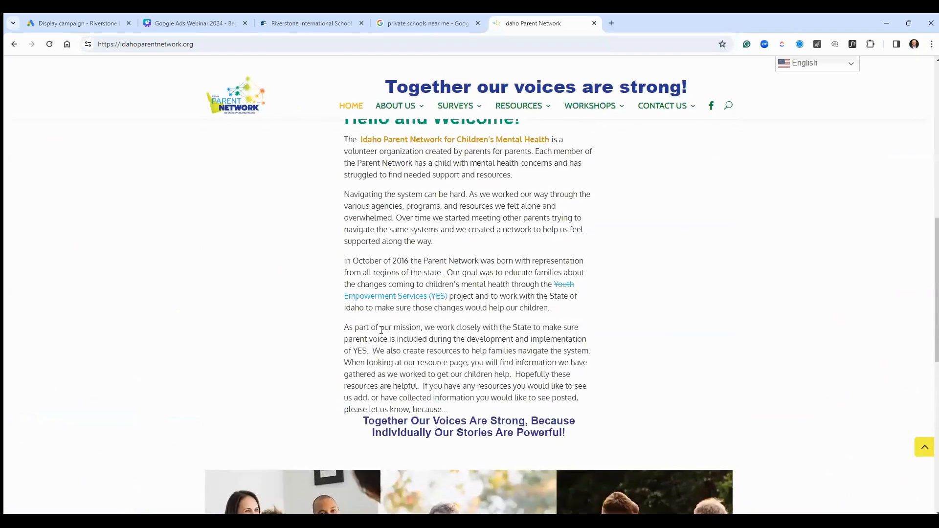
scroll(383, 333, "up", 5)
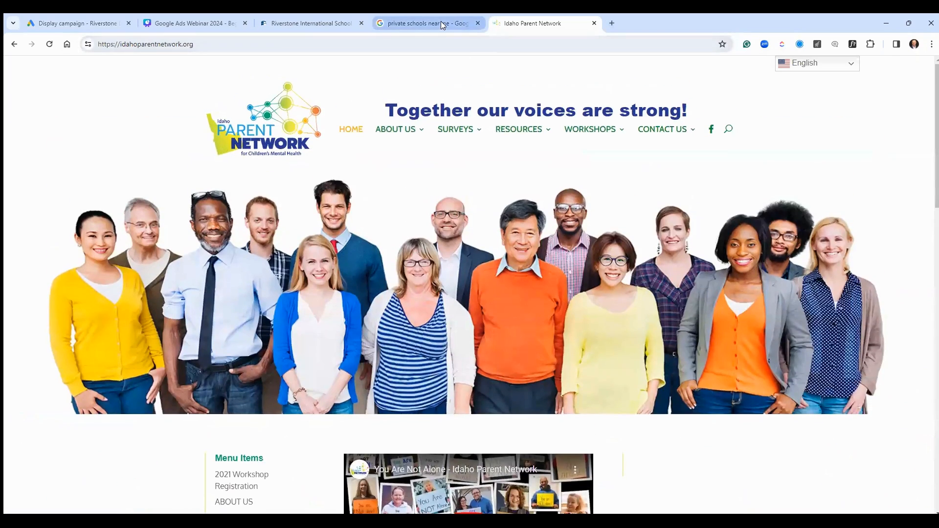
Return to the search results, open FYIdaho's Parent Resources page and look through it.
left_click(14, 44)
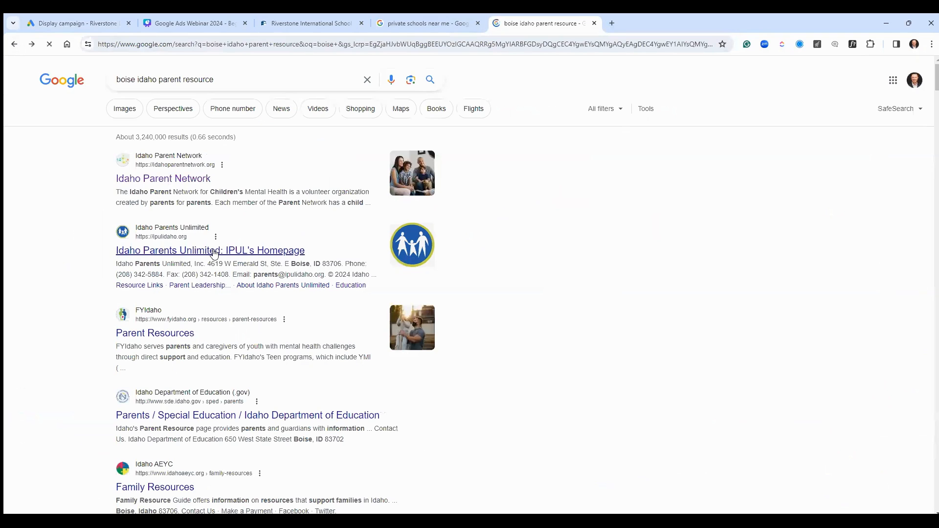
left_click(181, 336)
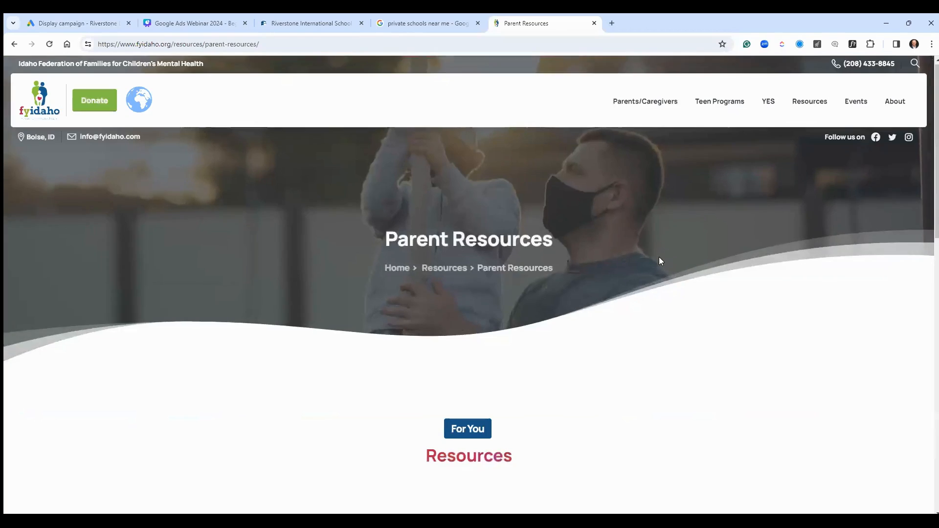
scroll(658, 256, "down", 10)
scroll(659, 261, "down", 5)
scroll(660, 260, "up", 10)
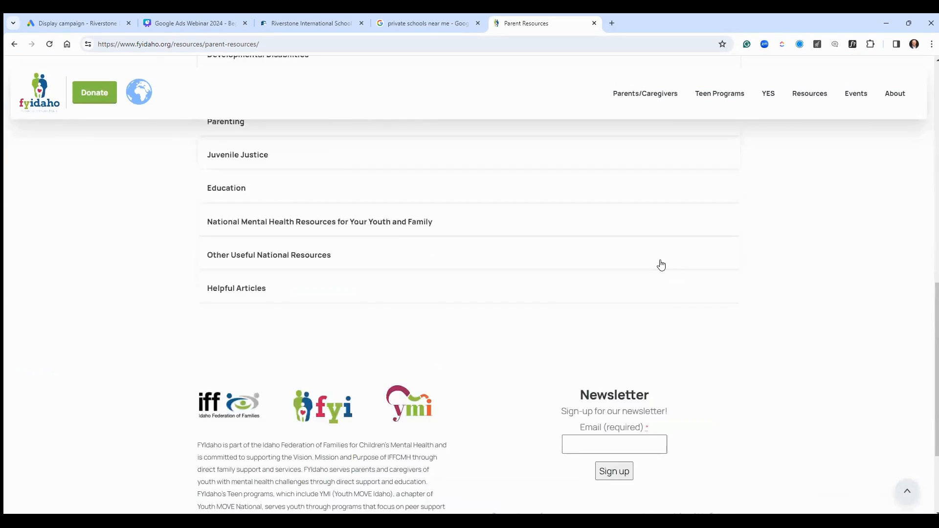
scroll(659, 276, "up", 1)
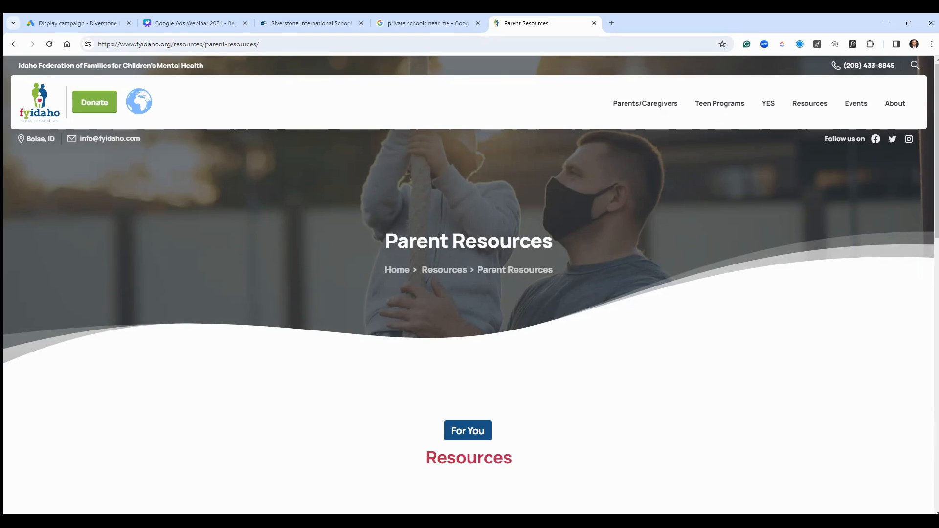
Switch back to the Google Ads campaign draft and add boardingschoolreview.com to the targeted placements.
left_click(85, 24)
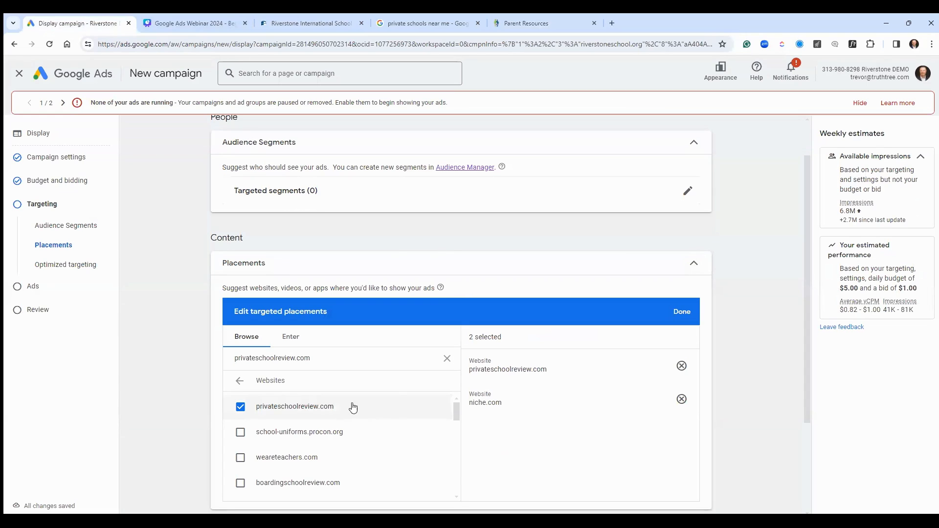
scroll(367, 421, "down", 2)
scroll(309, 424, "up", 2)
scroll(255, 442, "down", 1)
left_click(240, 434)
Look through the remaining suggested websites, continue to ad creation and review the responsive display ad fields.
scroll(254, 431, "down", 2)
scroll(250, 437, "down", 2)
scroll(250, 436, "up", 2)
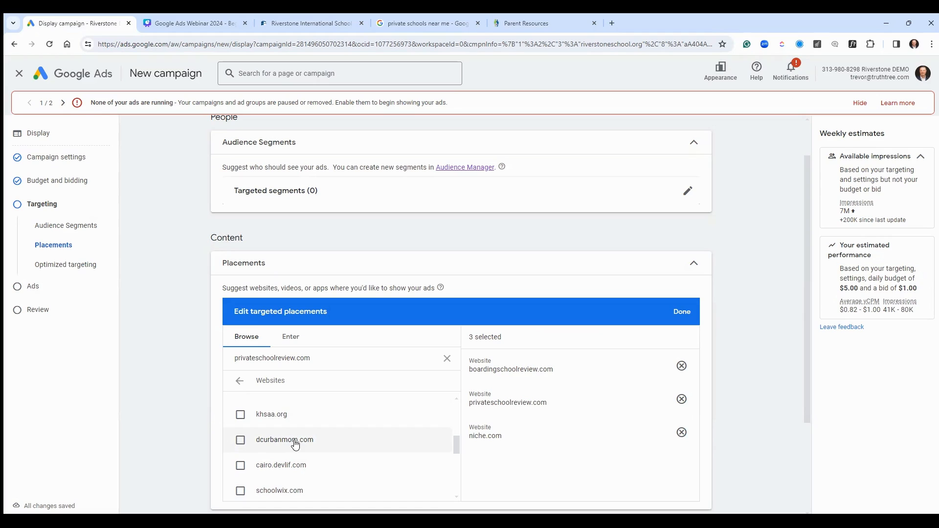
scroll(303, 440, "down", 2)
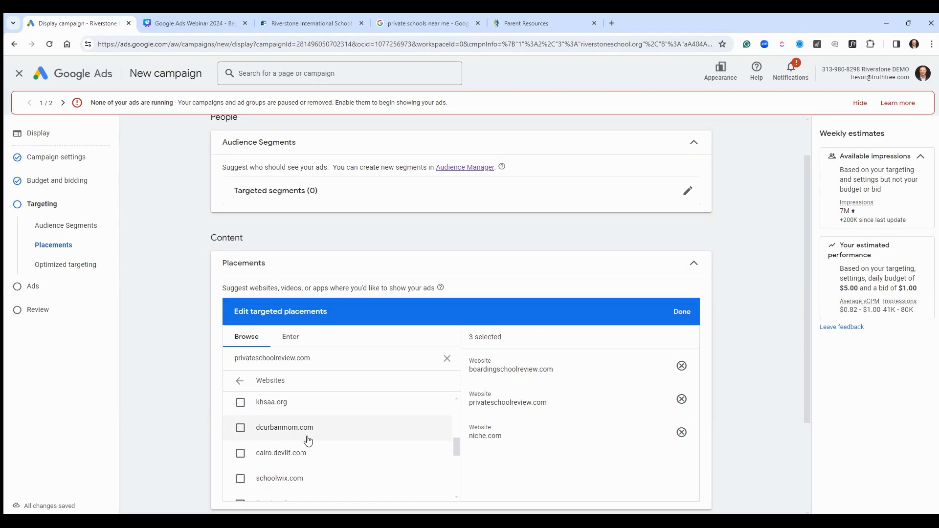
scroll(328, 440, "down", 2)
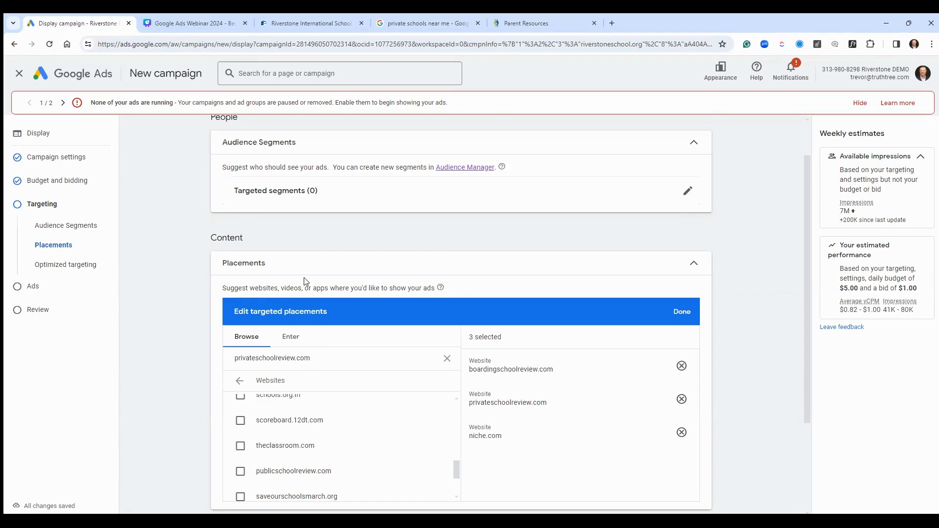
scroll(305, 283, "down", 2)
scroll(680, 400, "down", 1)
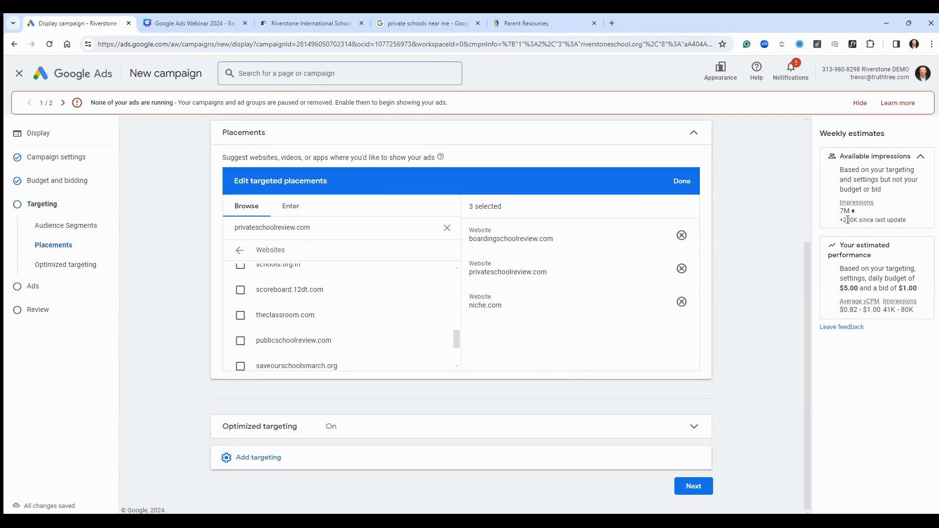
left_click(690, 492)
scroll(391, 328, "down", 2)
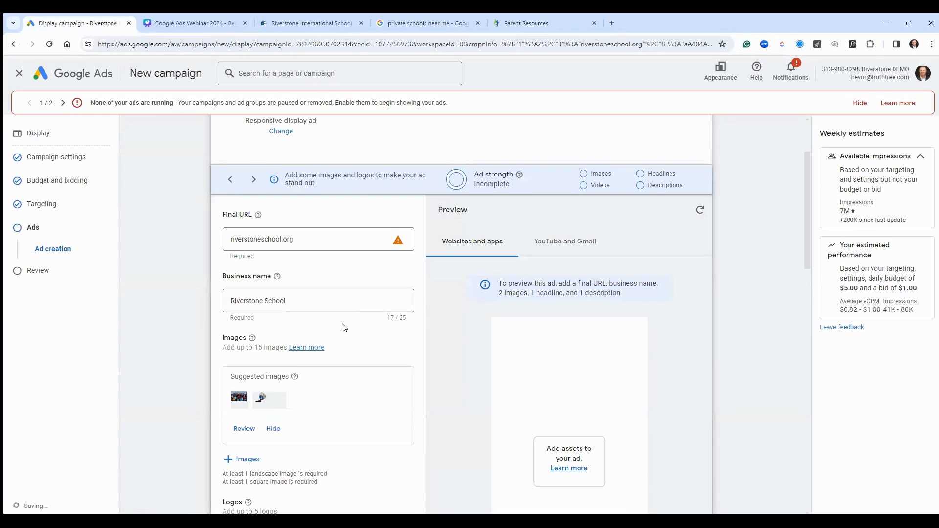
scroll(345, 333, "down", 1)
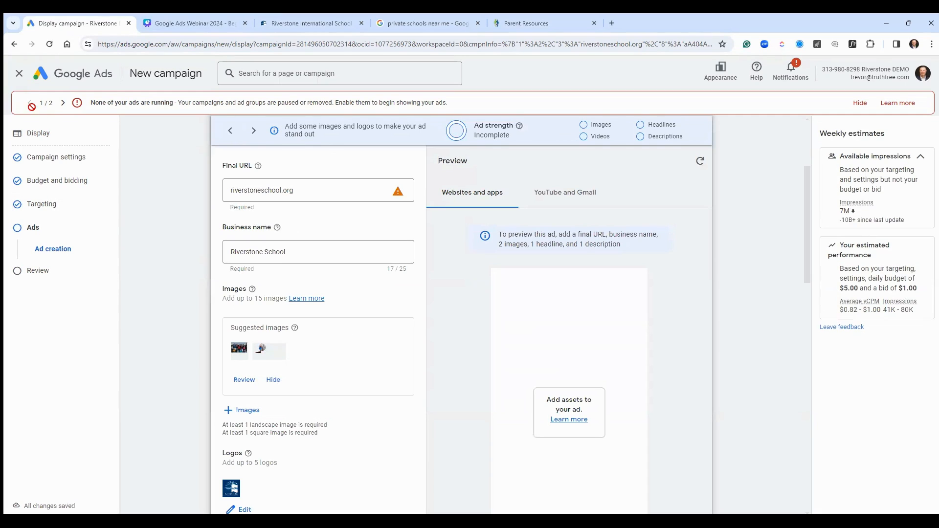
Leave the new campaign setup and open the Local Awareness display campaign from the campaigns list.
left_click(19, 74)
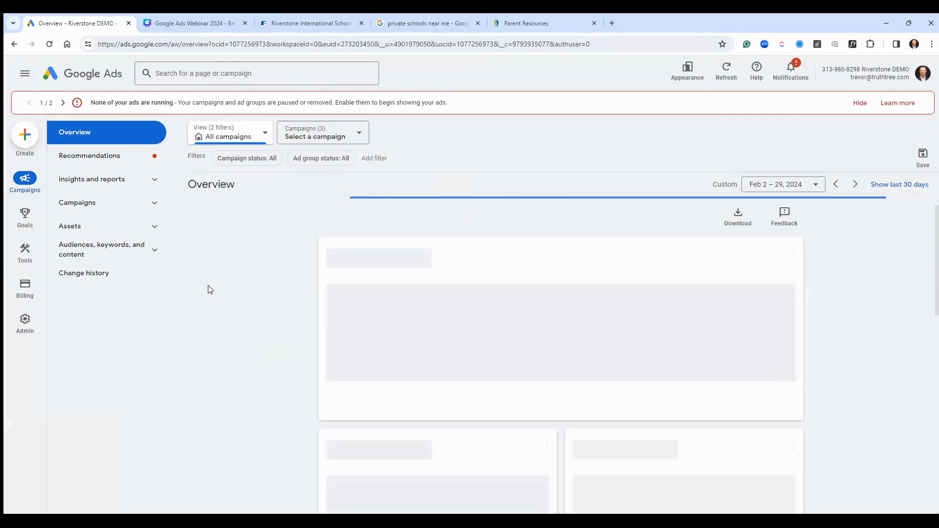
left_click(146, 204)
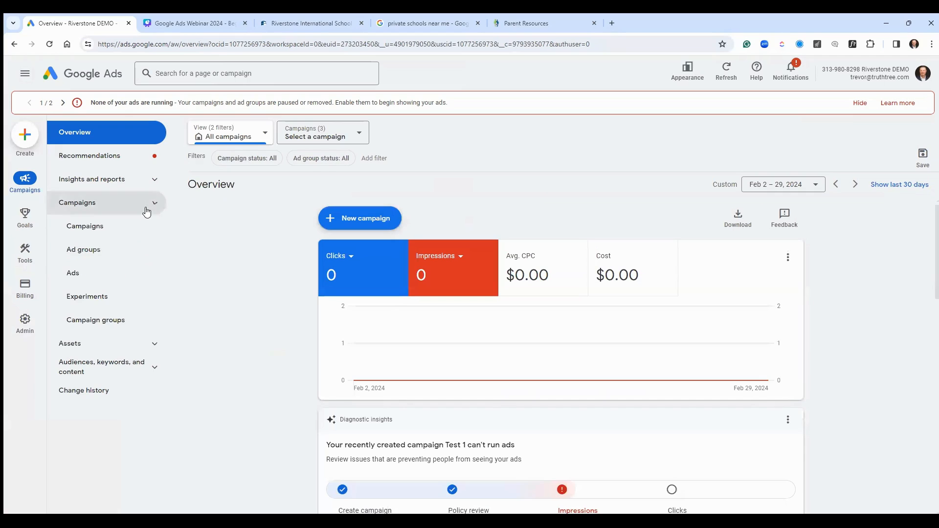
left_click(95, 238)
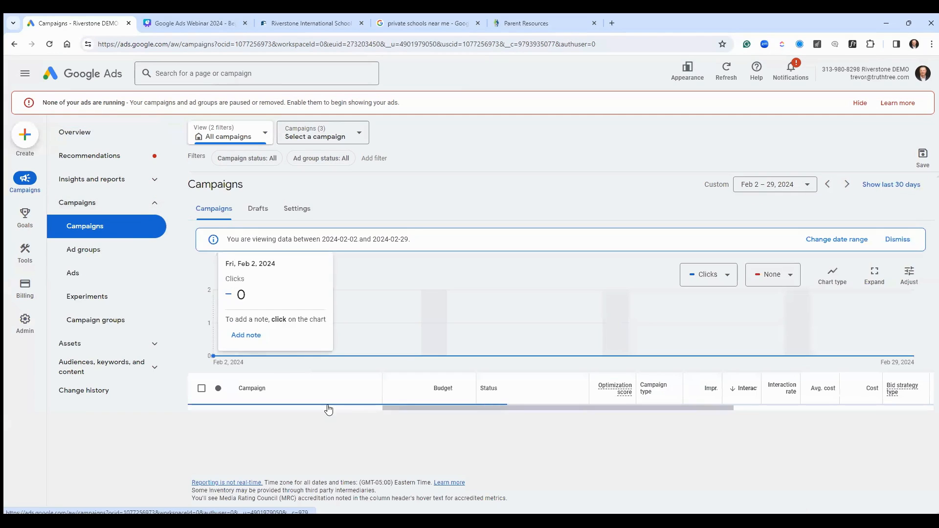
scroll(329, 446, "down", 2)
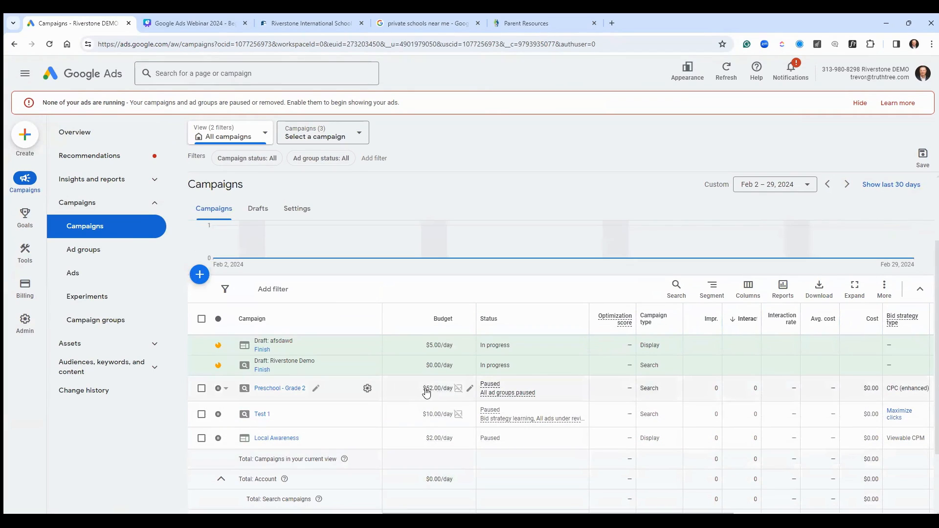
mouse_move(435, 389)
left_click(281, 440)
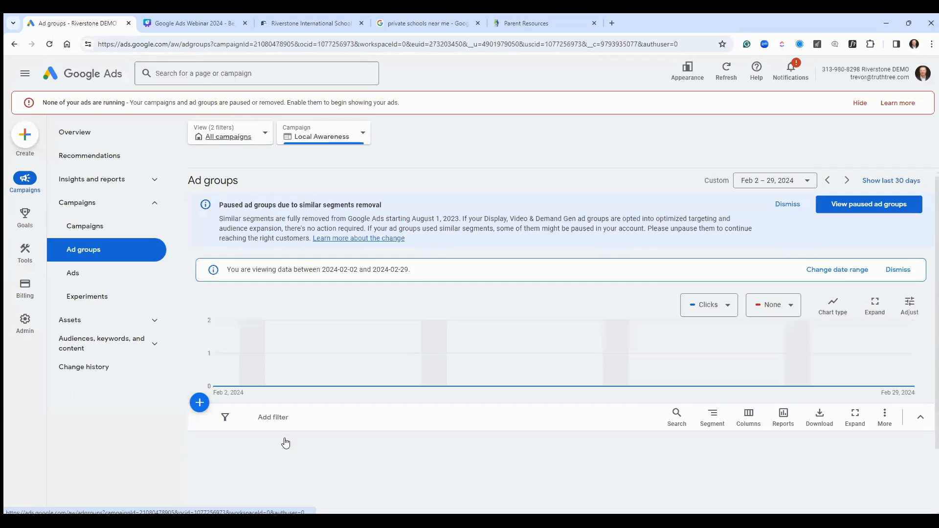
Open Ad group 1 in the Local Awareness campaign, edit its responsive display ad and review the final URL.
left_click(251, 471)
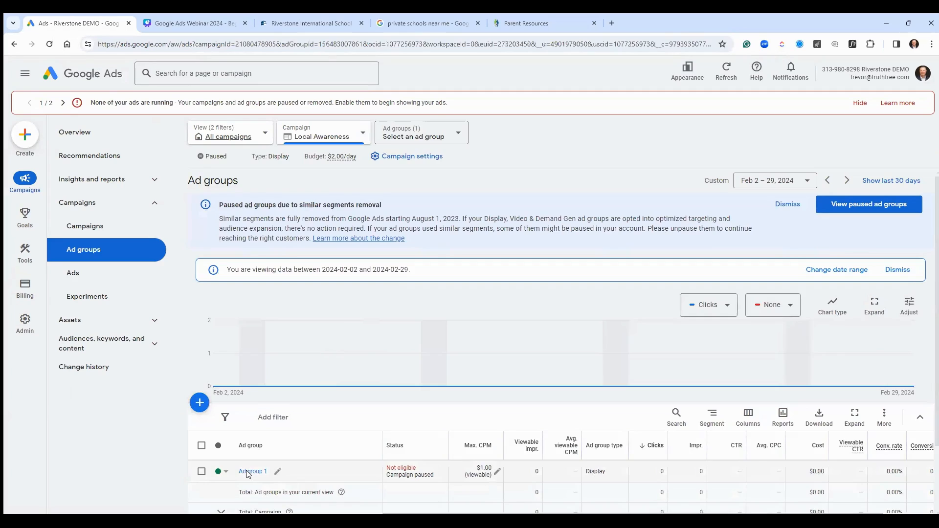
left_click(369, 383)
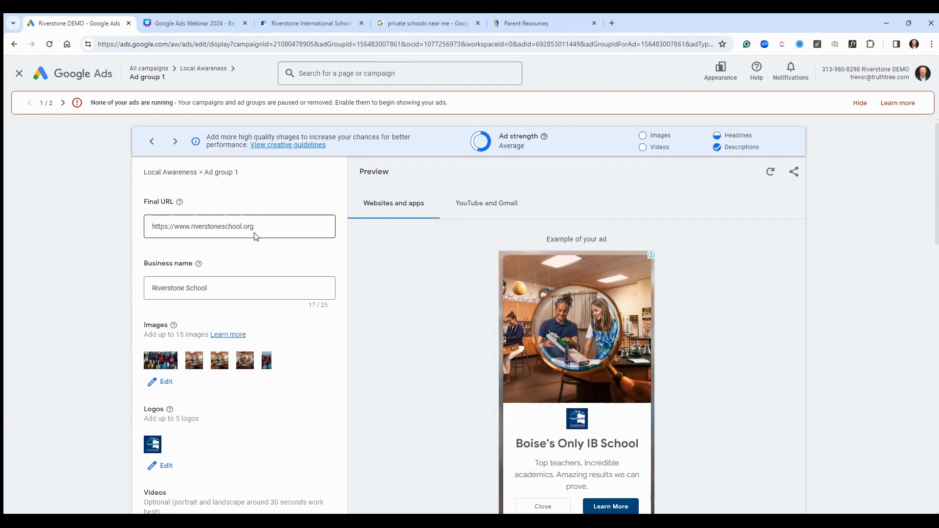
triple_click(204, 224)
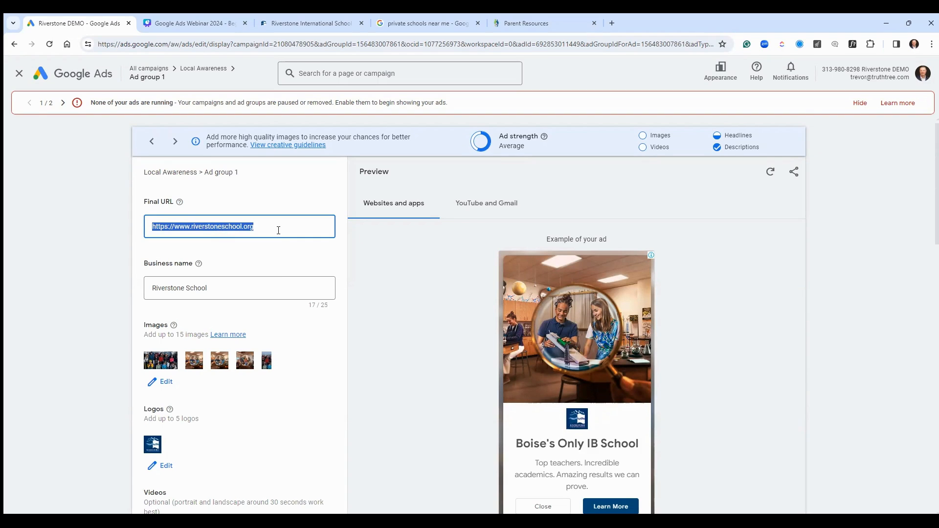
scroll(278, 230, "down", 1)
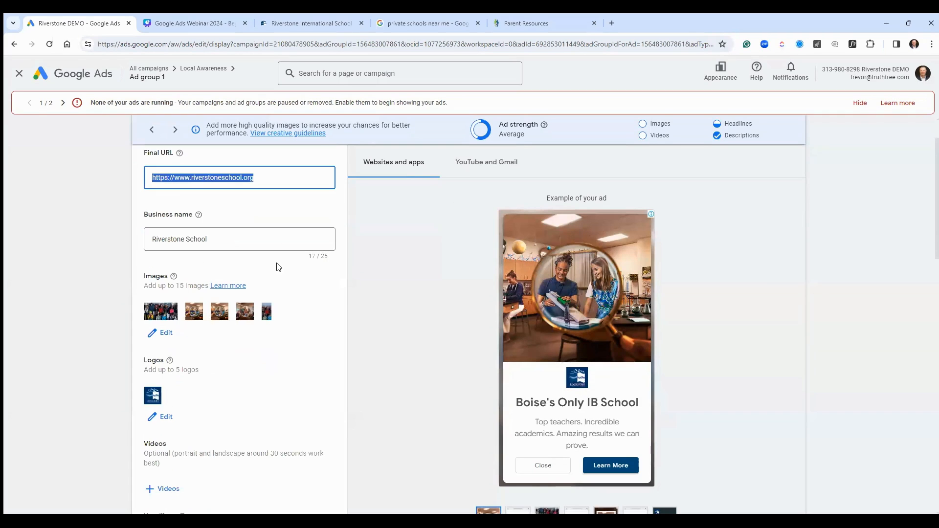
Open the ad's image selection, look over the suggested and chosen images, and close it without changes.
left_click(159, 338)
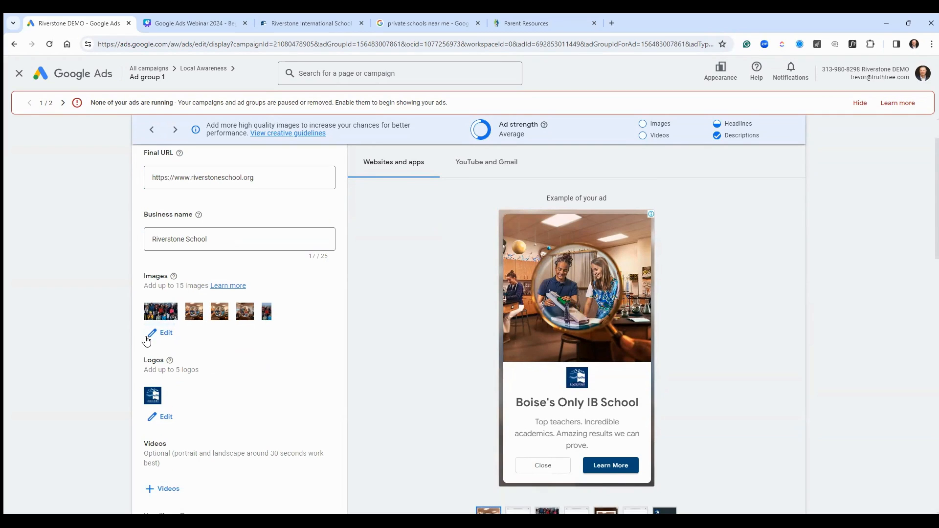
left_click(153, 336)
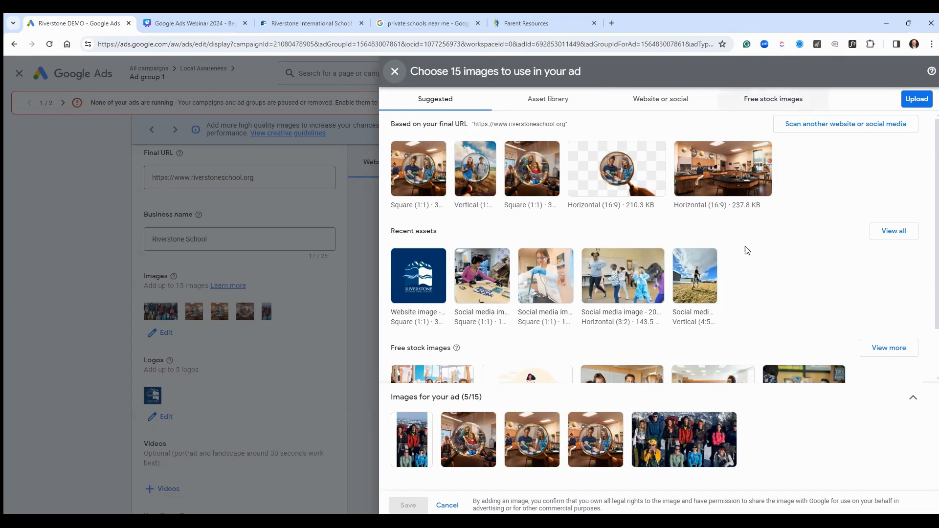
left_click(395, 72)
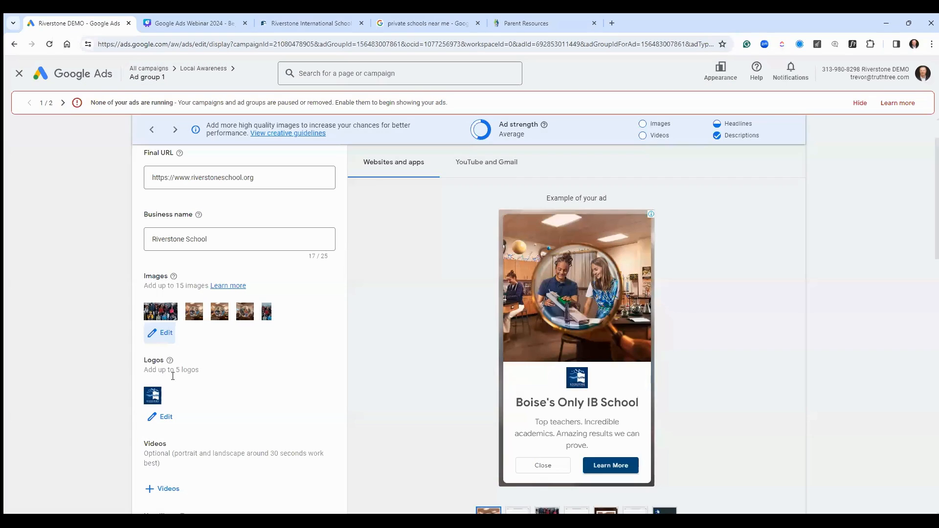
Try adding 1630563112927.jpg to the ad's logos, check its crop ratios and remove it from the selection.
left_click(166, 417)
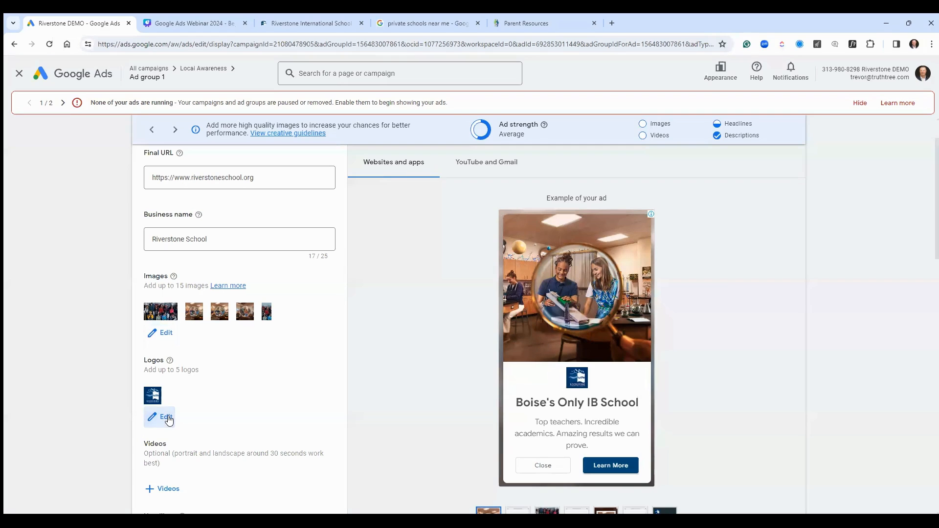
mouse_move(420, 445)
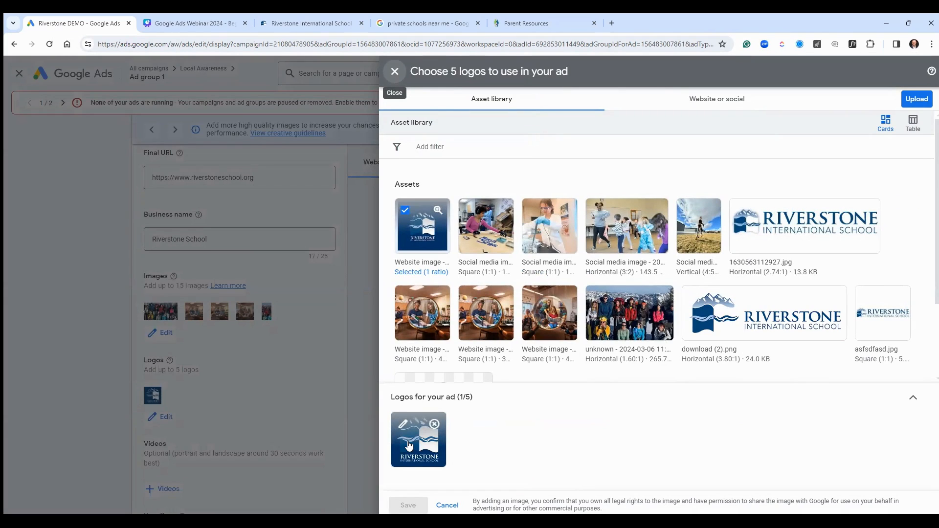
left_click(821, 225)
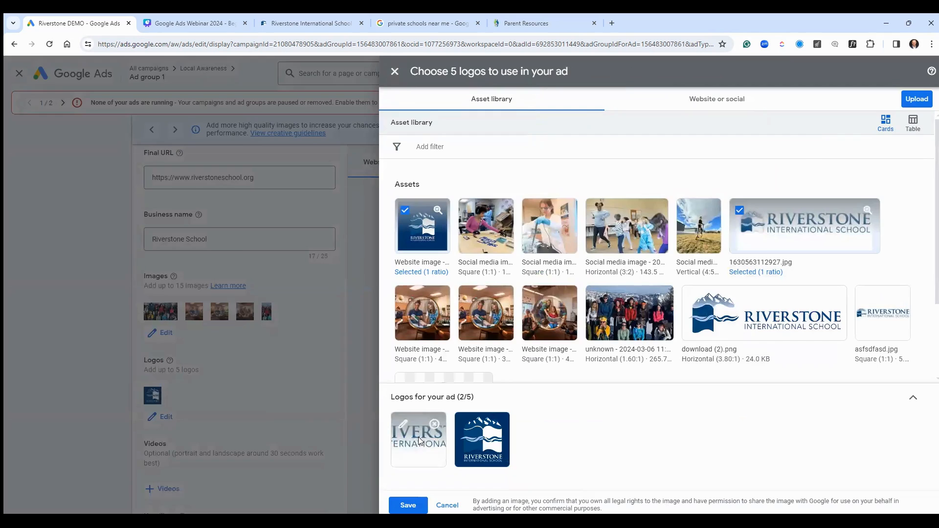
left_click(418, 437)
left_click(455, 322)
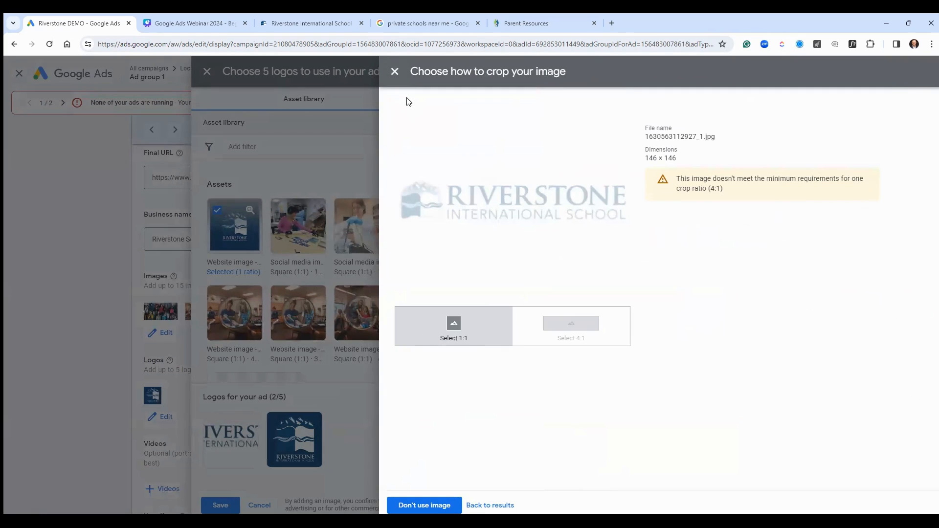
left_click(393, 73)
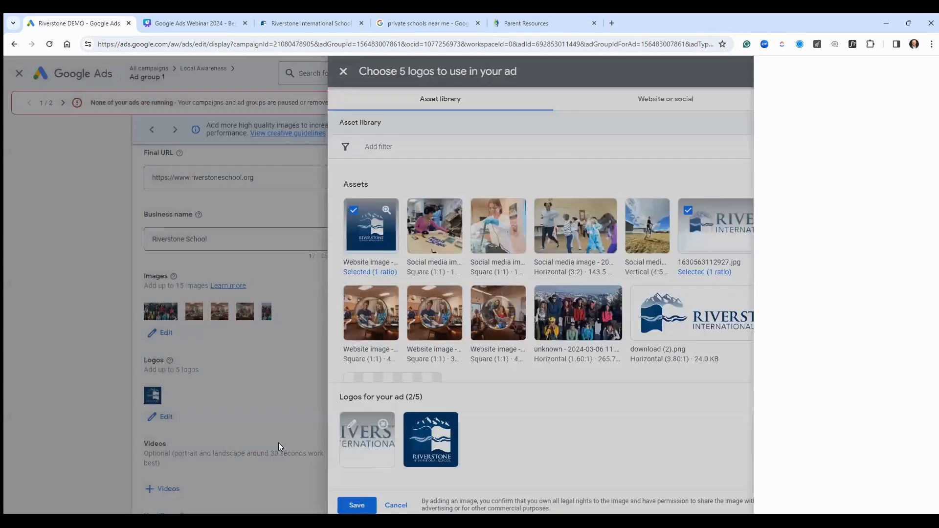
left_click(435, 424)
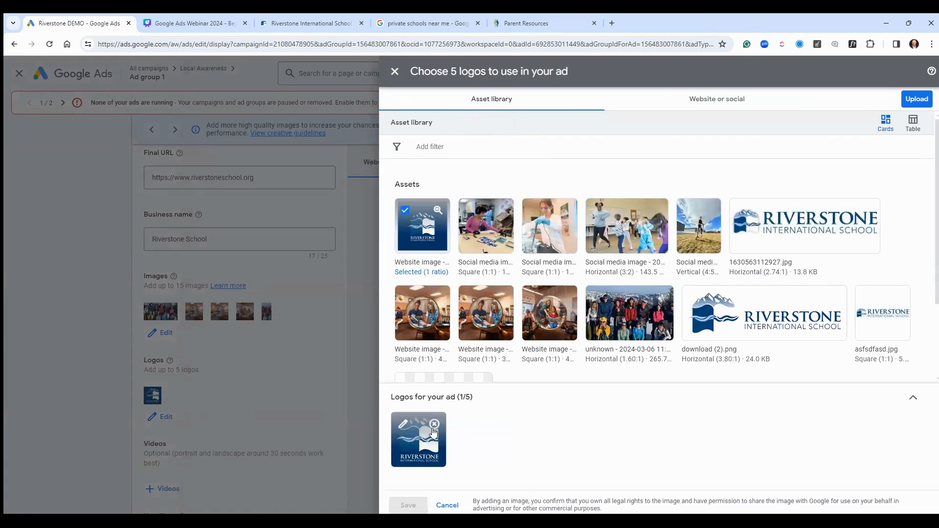
Try a 4:1 crop of the blue square logo positioned over the school name, and leave the crop unapplied.
left_click(430, 446)
left_click(573, 321)
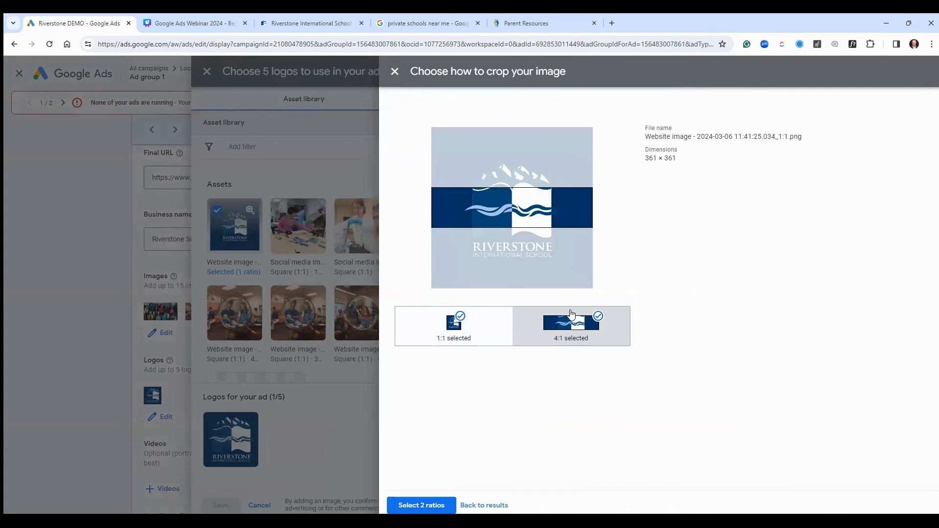
left_click_drag(528, 192, 533, 232)
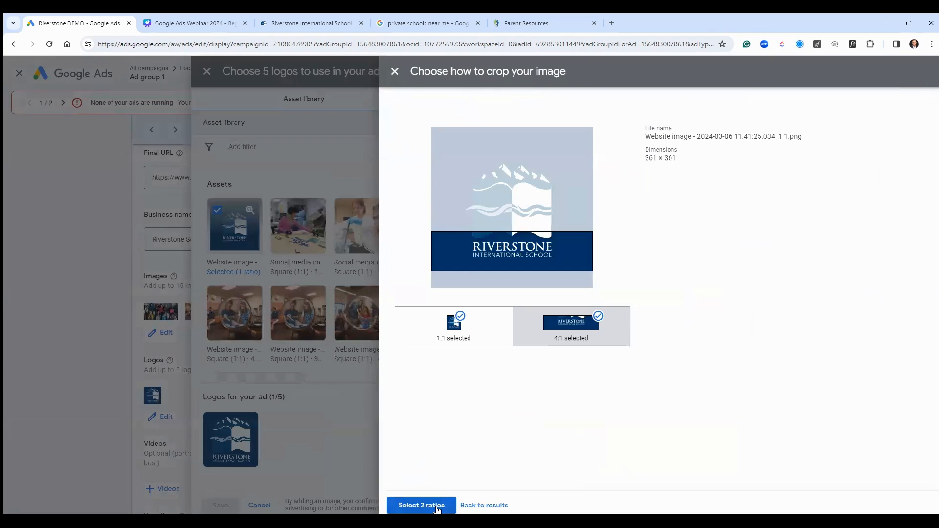
left_click(395, 72)
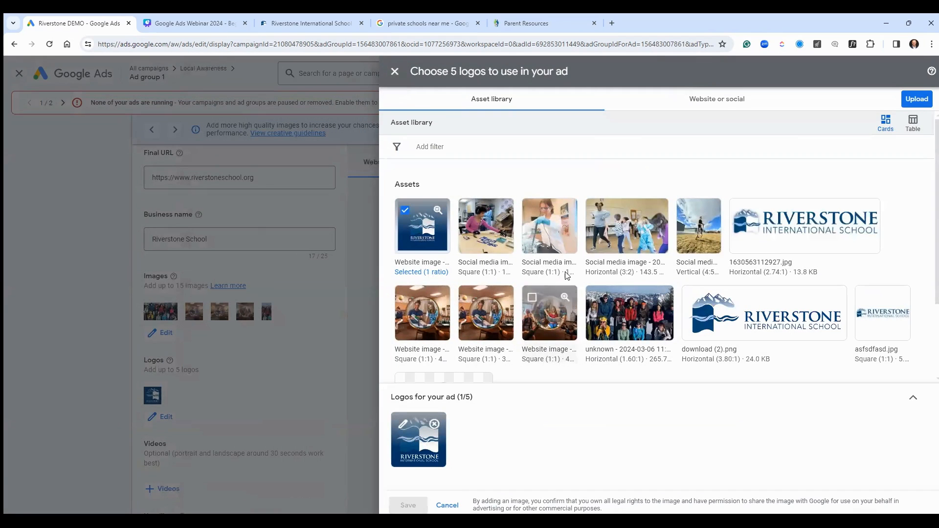
Add the social media image of children dancing to the logos and check its crop options.
left_click(623, 238)
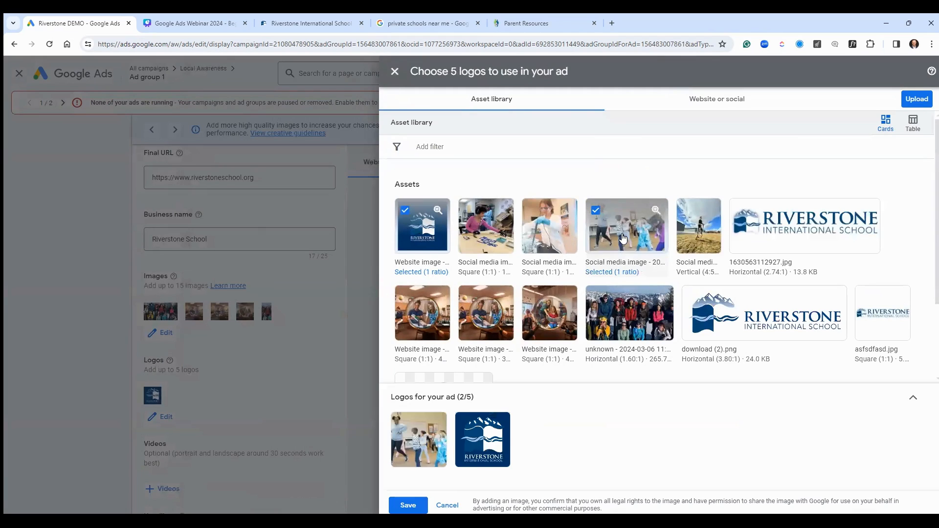
left_click(422, 452)
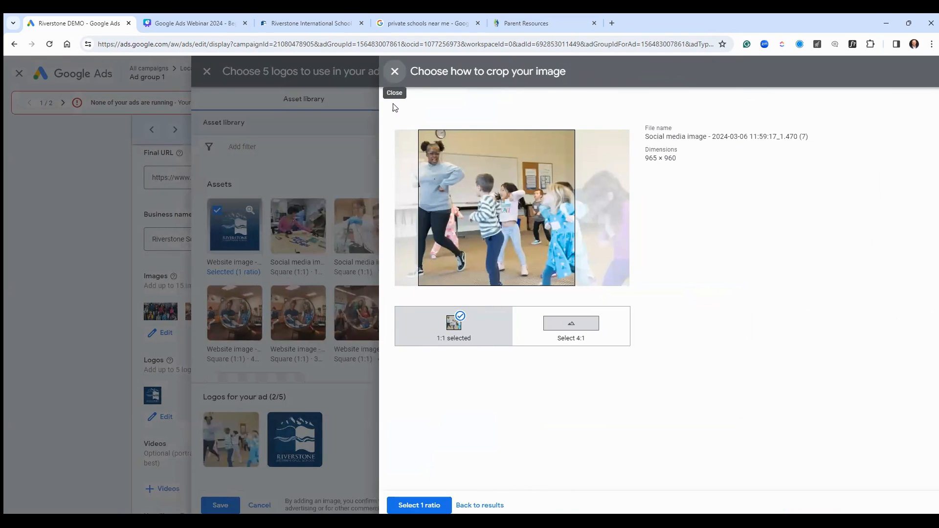
left_click(395, 72)
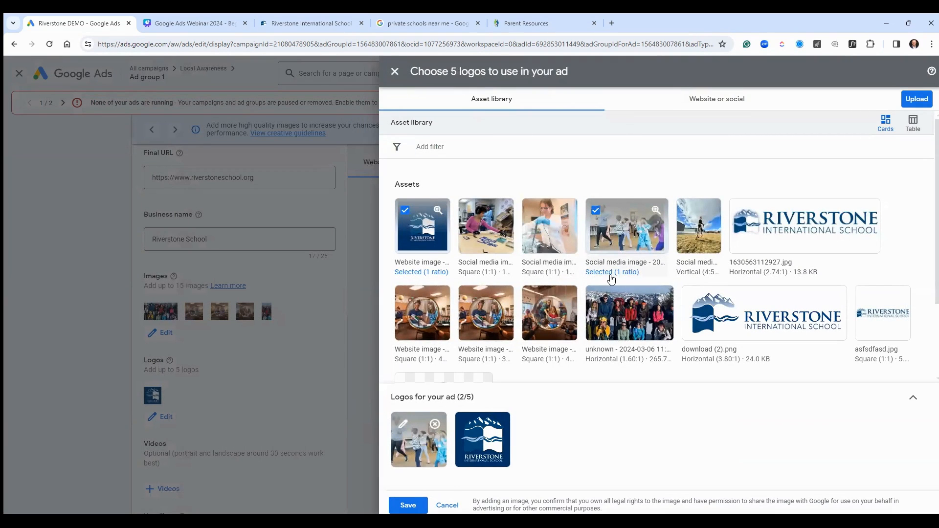
Add the vertical outdoor field image to the logos and try a 4:1 crop shifted down over the grass.
left_click(705, 232)
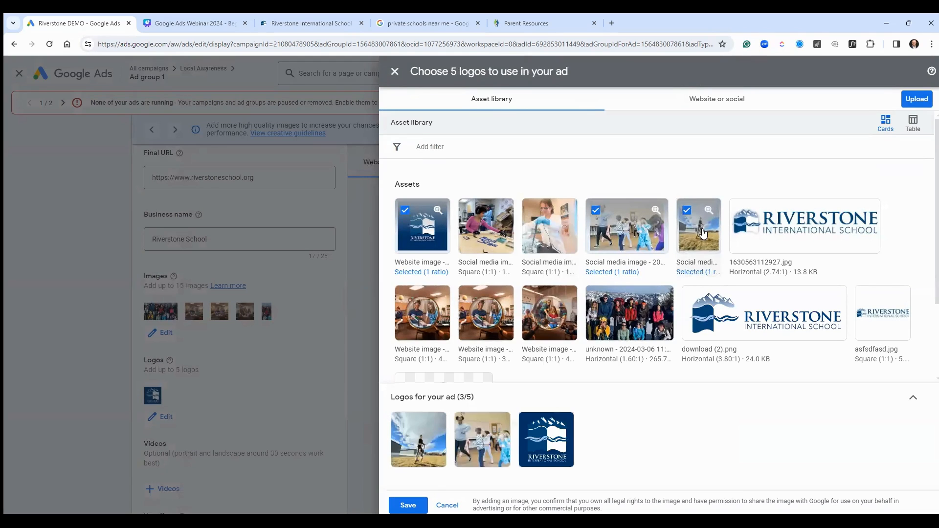
left_click(424, 441)
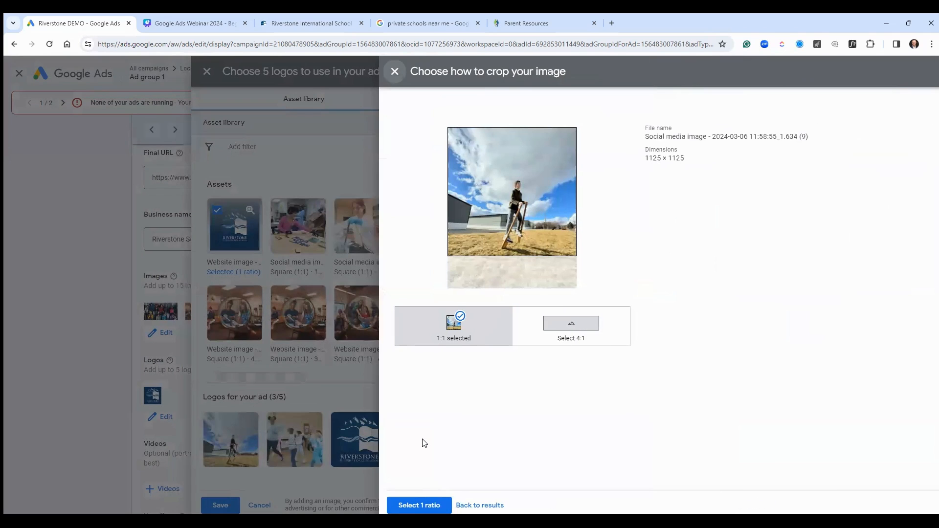
left_click(561, 326)
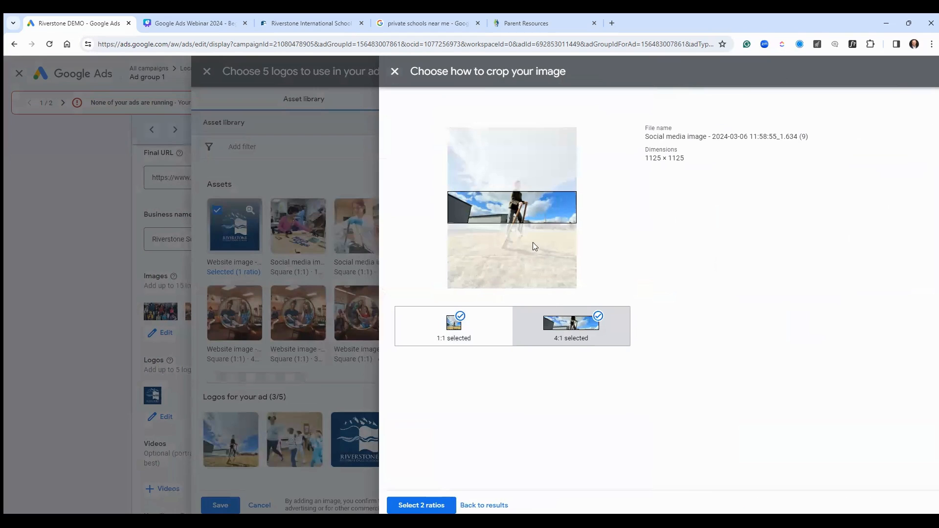
left_click(525, 218)
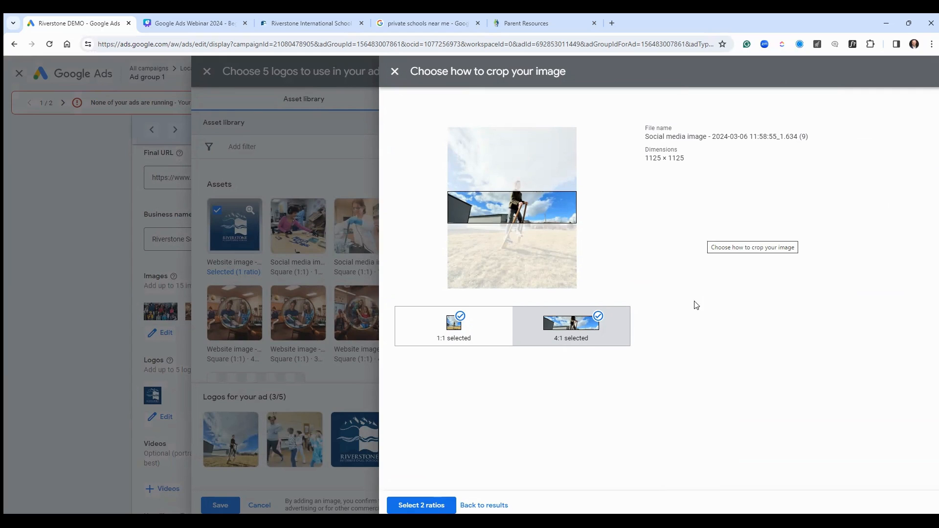
left_click_drag(542, 208, 543, 236)
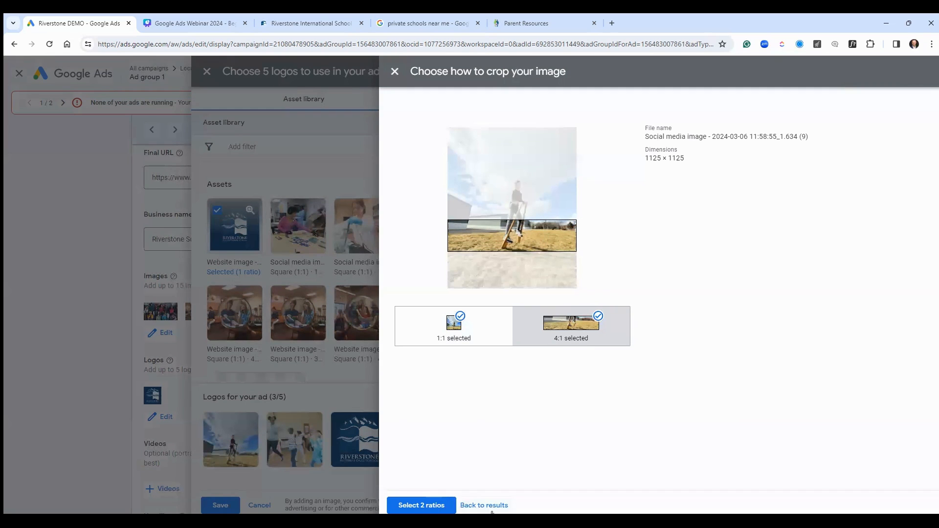
left_click(394, 71)
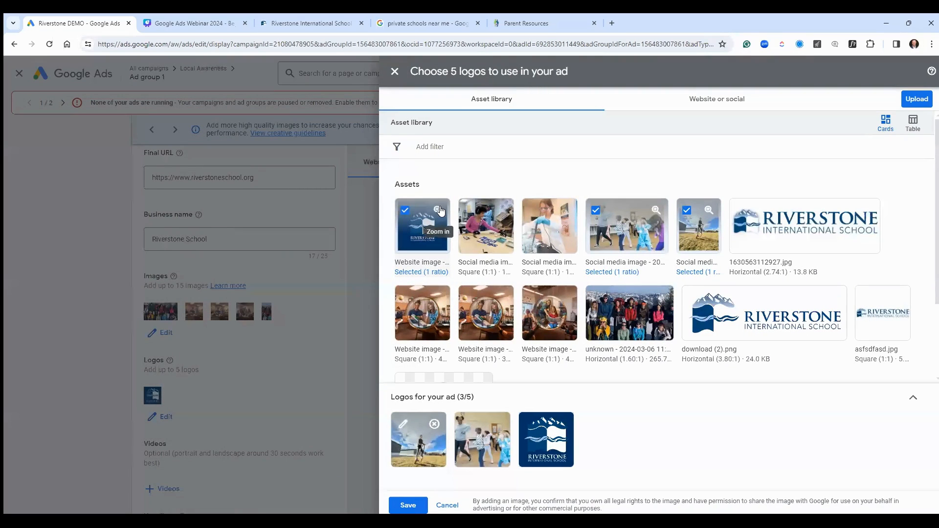
Try the magnifying-glass classroom image as a logo with a 4:1 crop over the students' faces, and discard all logo changes.
left_click(468, 323)
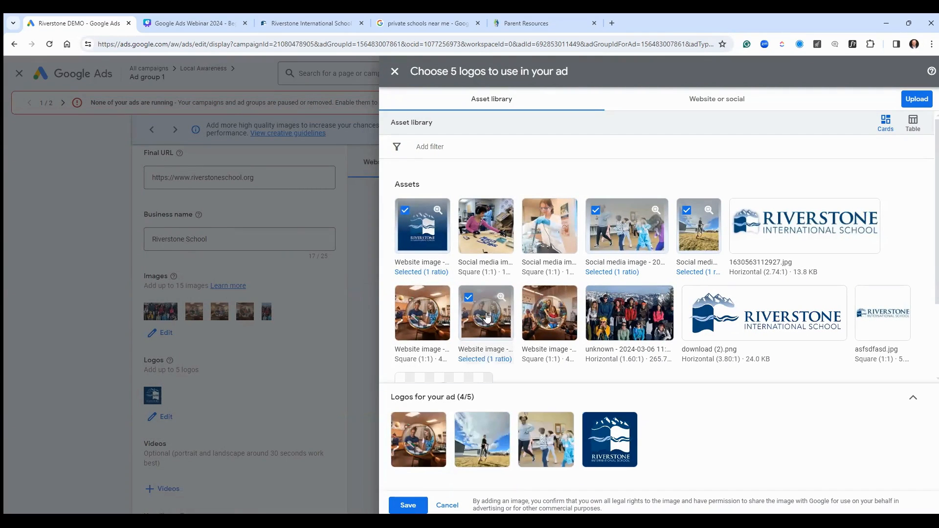
left_click(487, 318)
left_click(571, 323)
left_click_drag(520, 254, 528, 171)
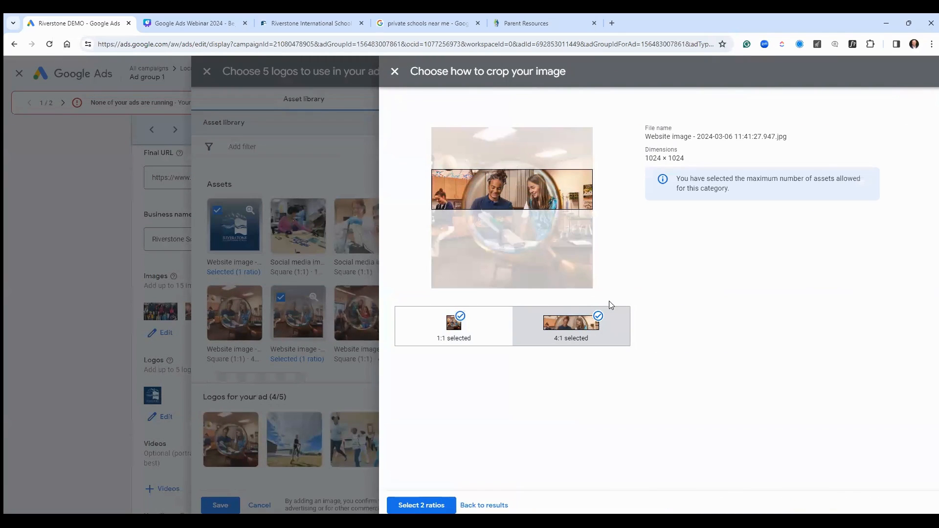
left_click(598, 317)
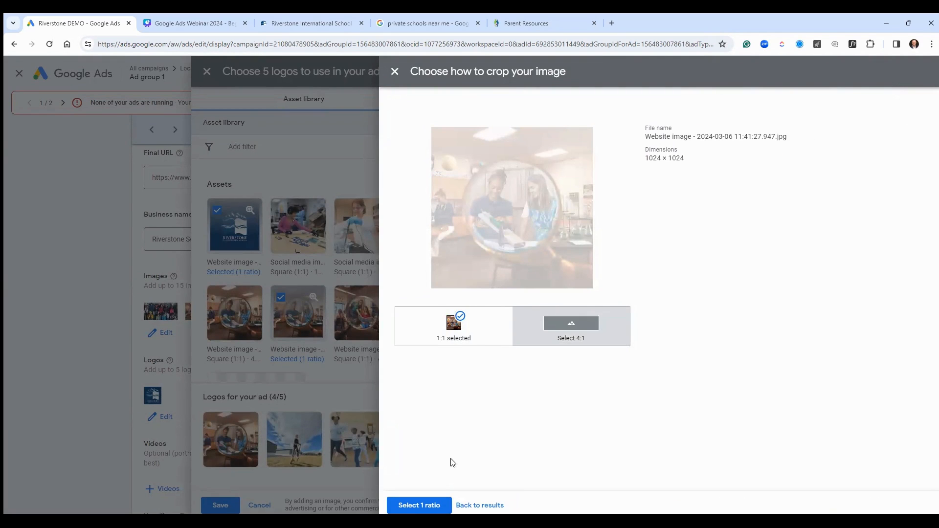
left_click(395, 71)
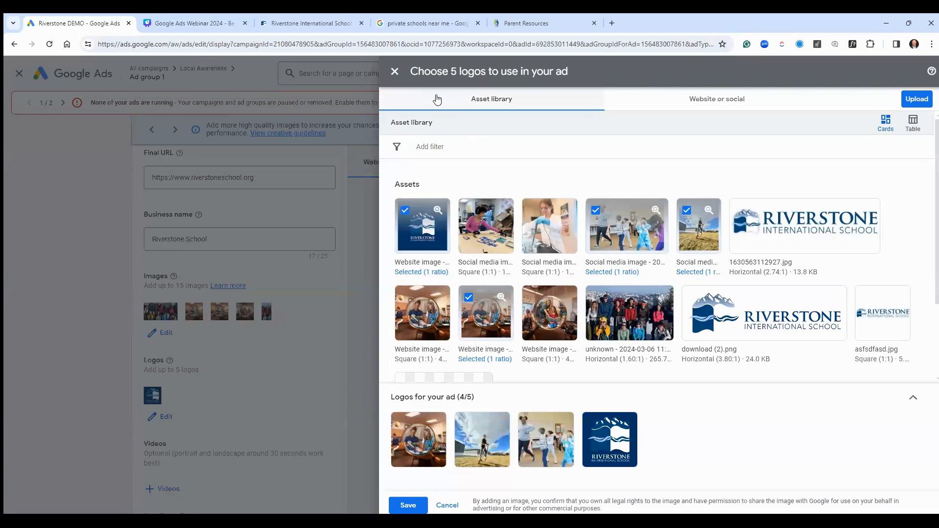
left_click(394, 72)
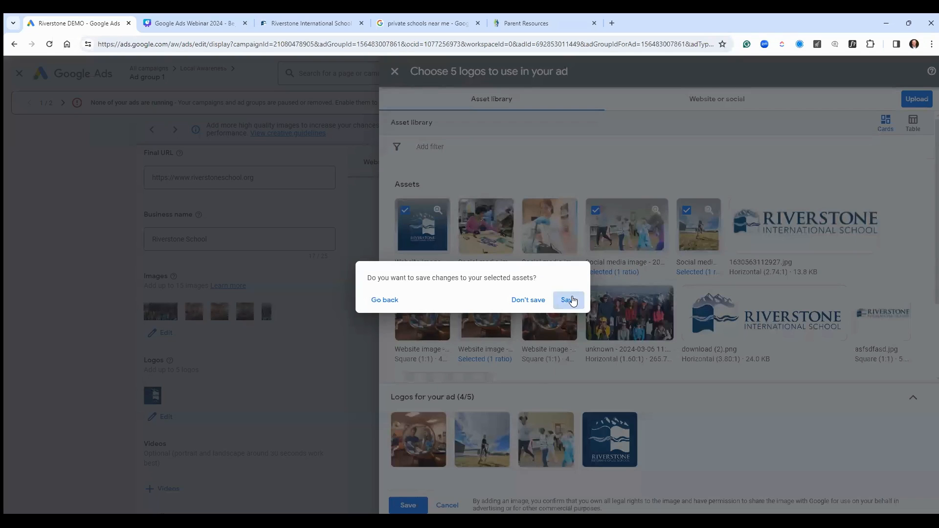
left_click(522, 299)
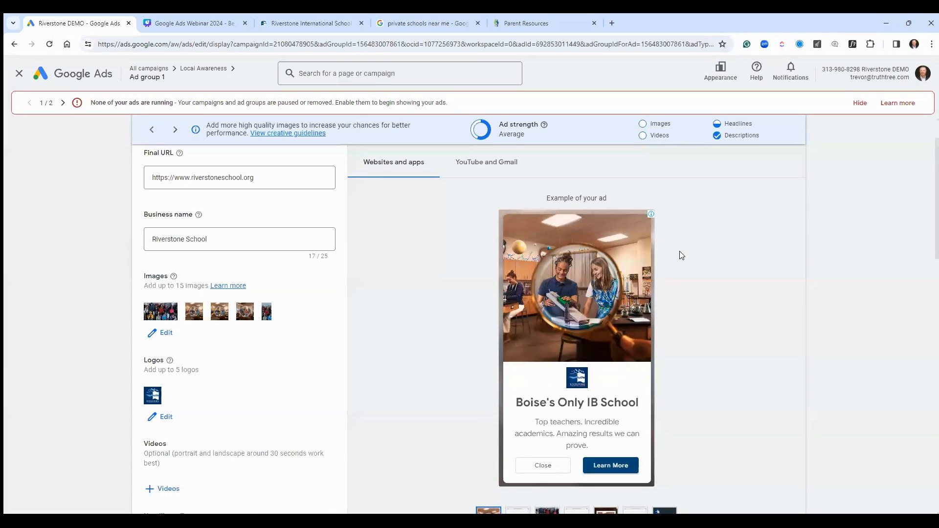
Review the ad's headlines, long headline, descriptions and preview variations.
scroll(681, 255, "down", 2)
scroll(670, 300, "down", 5)
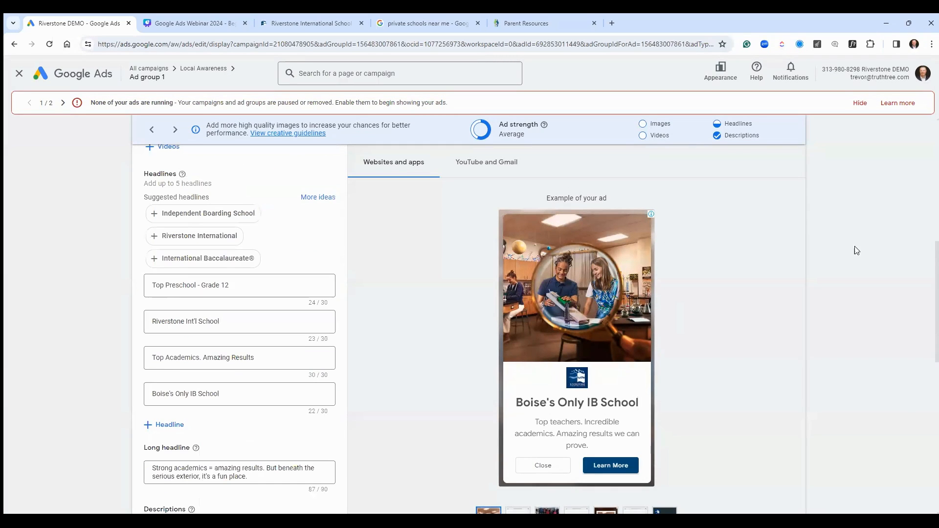
scroll(929, 269, "down", 7)
scroll(924, 334, "up", 3)
scroll(923, 334, "down", 1)
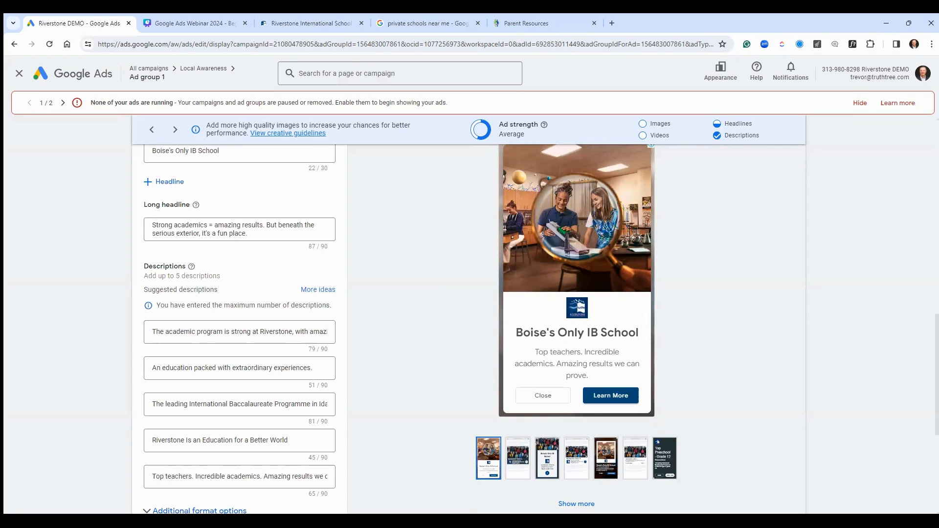
Search Google for "private school review" in a new tab and open the Private School Review website.
left_click(612, 23)
type("priva")
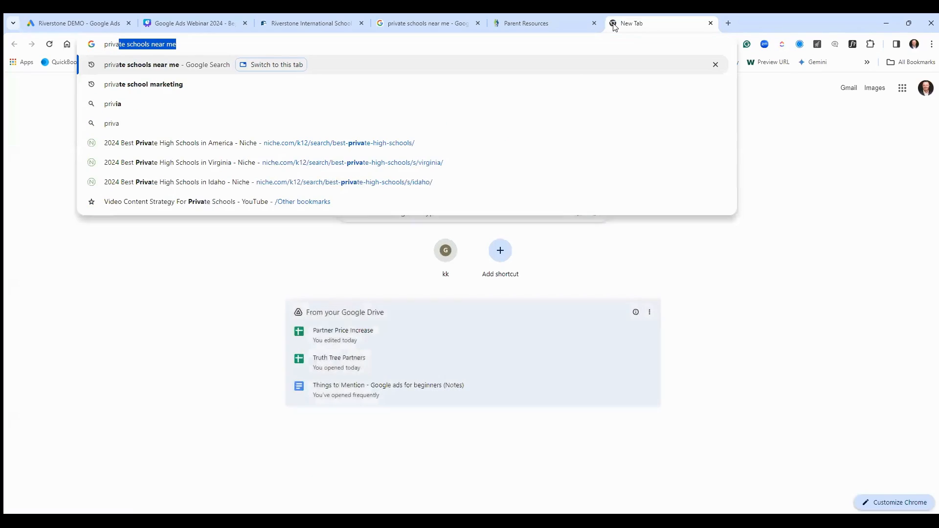
key("Return")
double_click(194, 79)
left_click(205, 49)
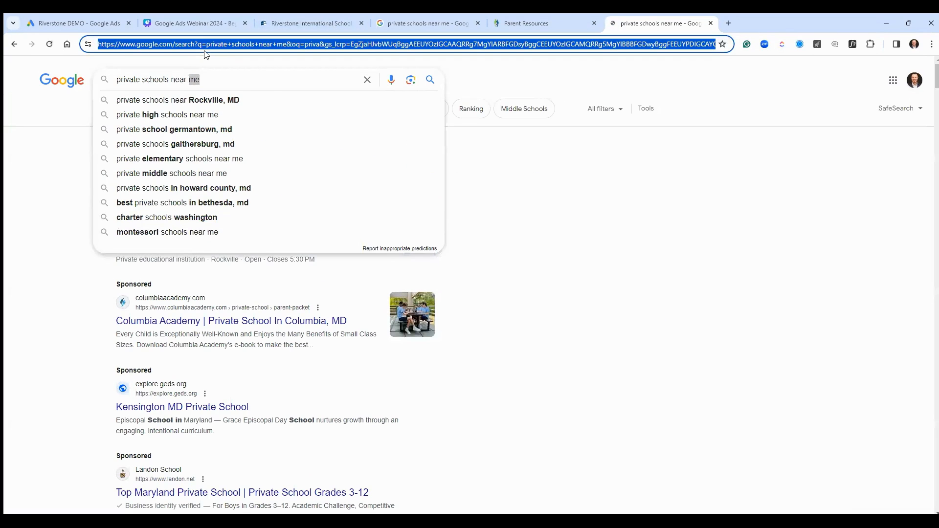
type("private")
type(" school review")
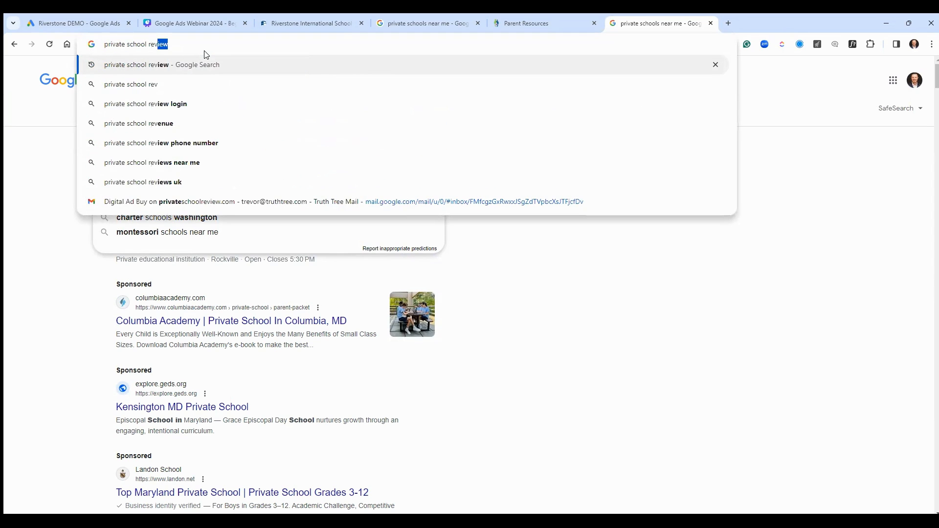
key("Return")
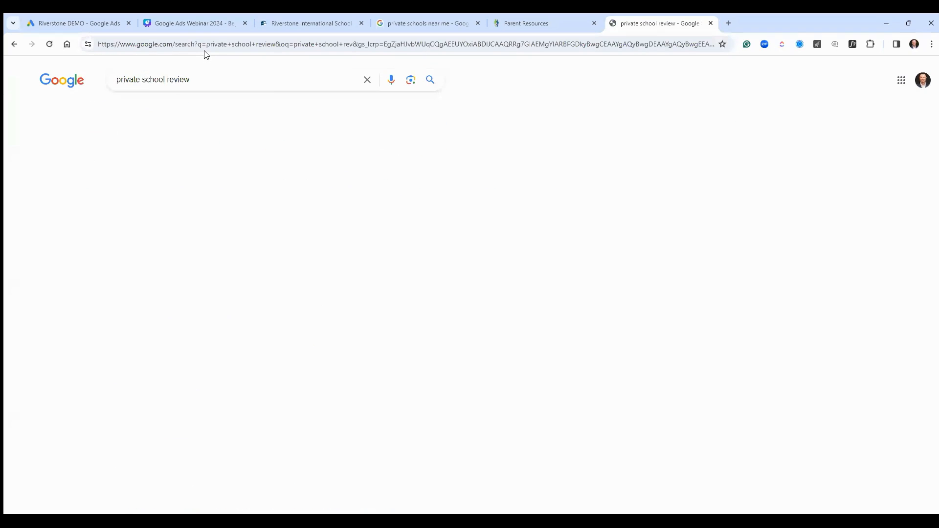
left_click(167, 206)
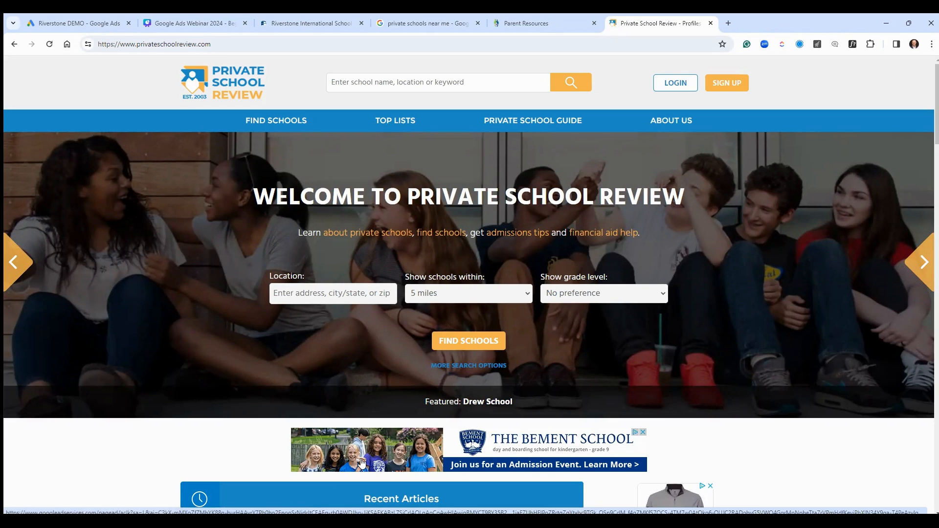
Examine the display ads placed around the articles on the Private School Review homepage.
scroll(362, 455, "down", 8)
scroll(365, 445, "up", 4)
scroll(724, 260, "down", 2)
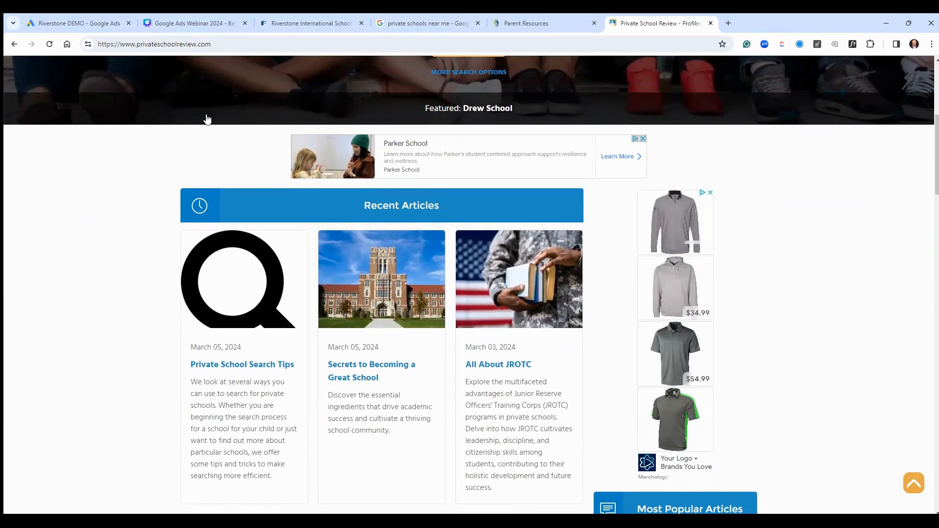
scroll(230, 277, "down", 4)
scroll(231, 273, "down", 3)
scroll(230, 273, "up", 3)
Go to niche.com and look through its homepage for display ads.
left_click(249, 46)
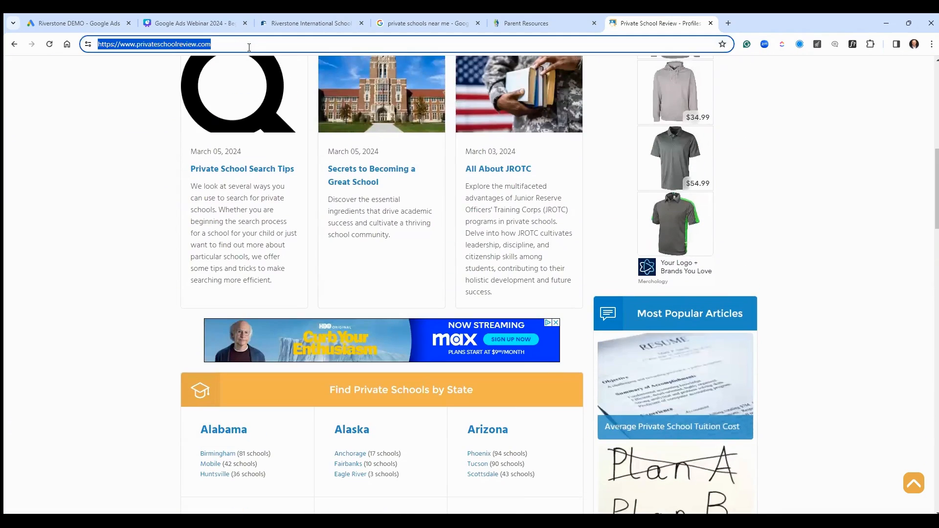
type("niche")
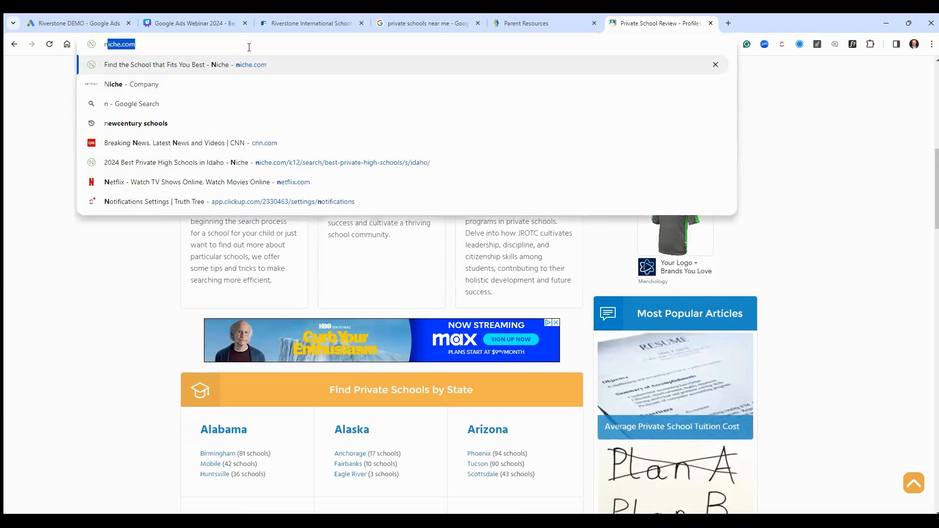
key("Return")
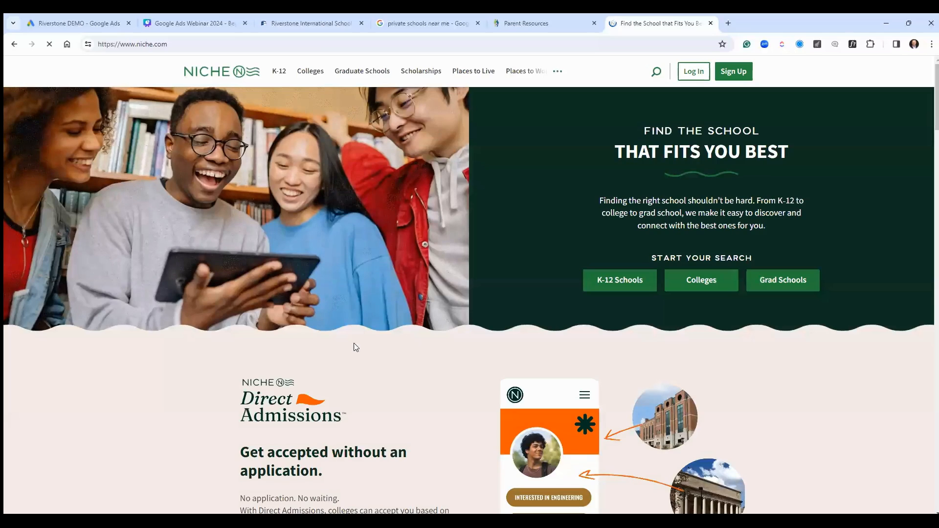
scroll(495, 382, "down", 10)
scroll(496, 381, "down", 20)
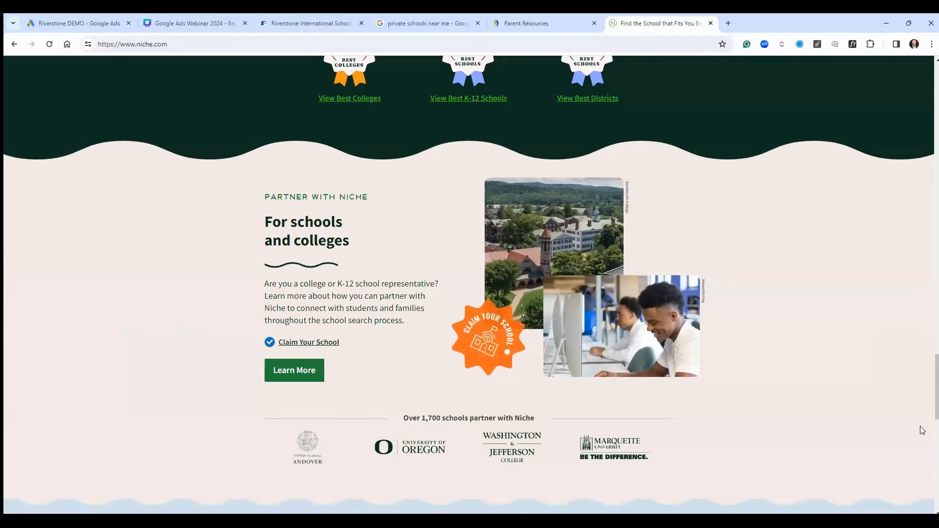
left_click_drag(936, 406, 936, 116)
Open Niche's list of 2024 best schools in the Washington, D.C. area and examine the ads among the results.
mouse_move(473, 71)
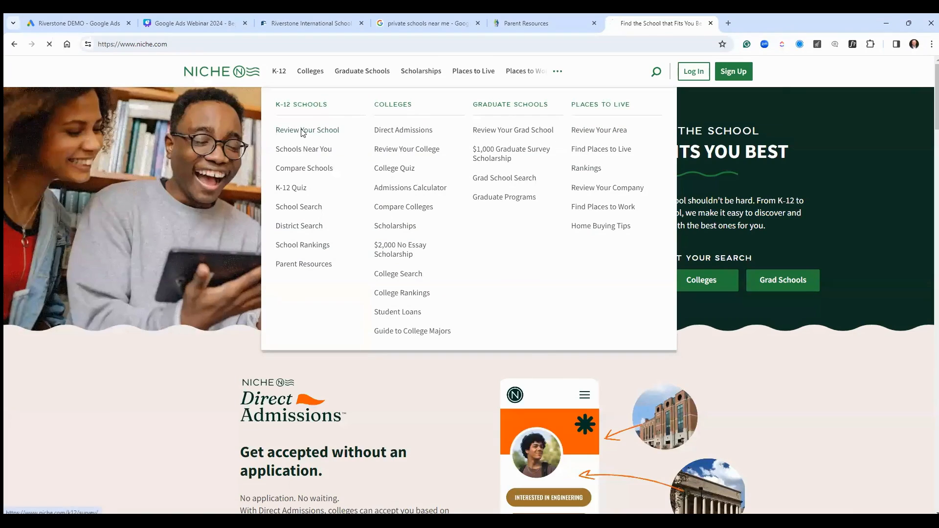
left_click(302, 130)
mouse_move(295, 77)
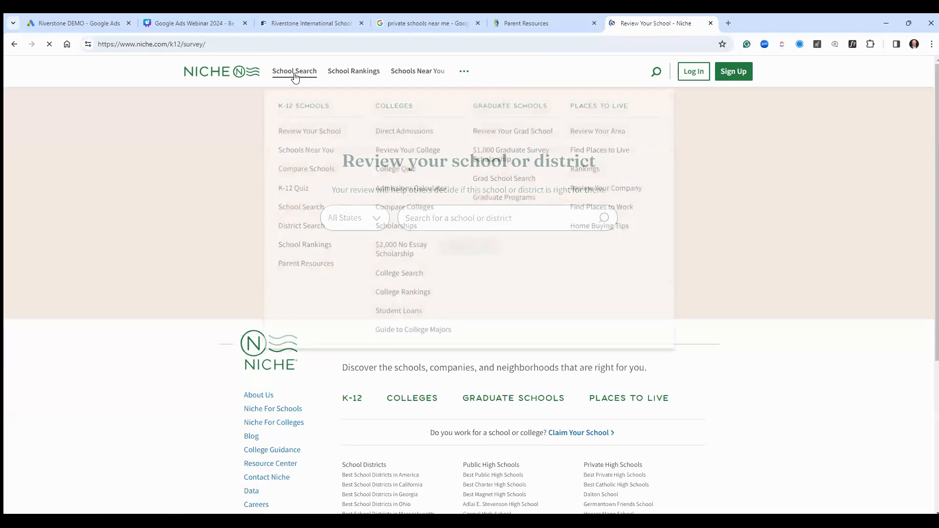
left_click(306, 111)
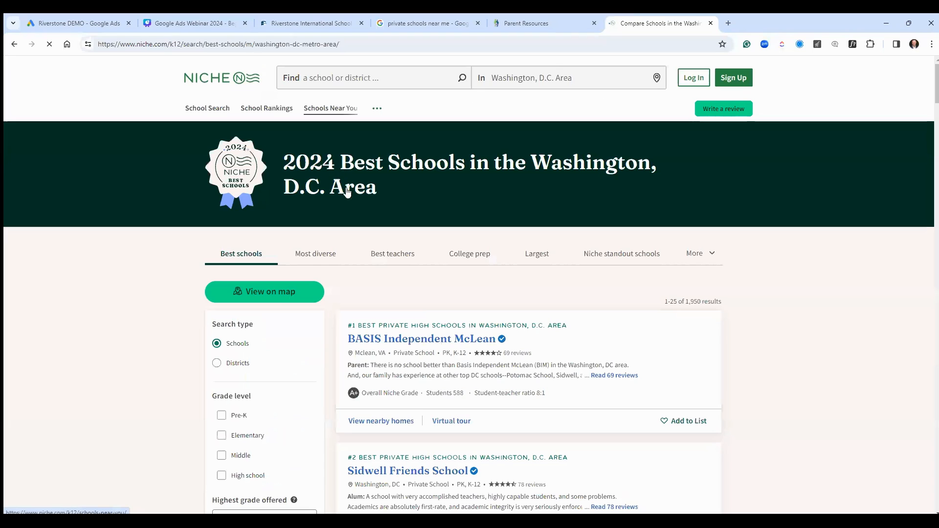
scroll(551, 318, "down", 8)
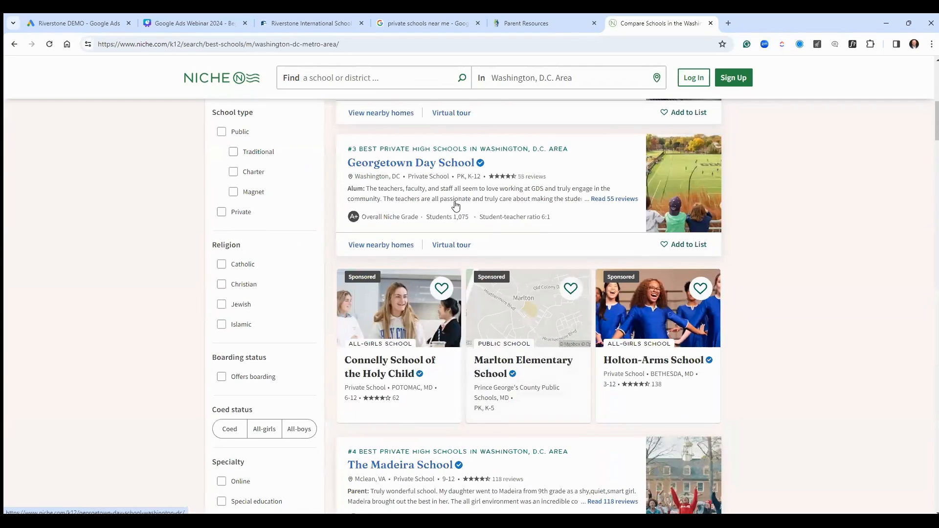
scroll(526, 279, "down", 7)
scroll(528, 295, "down", 5)
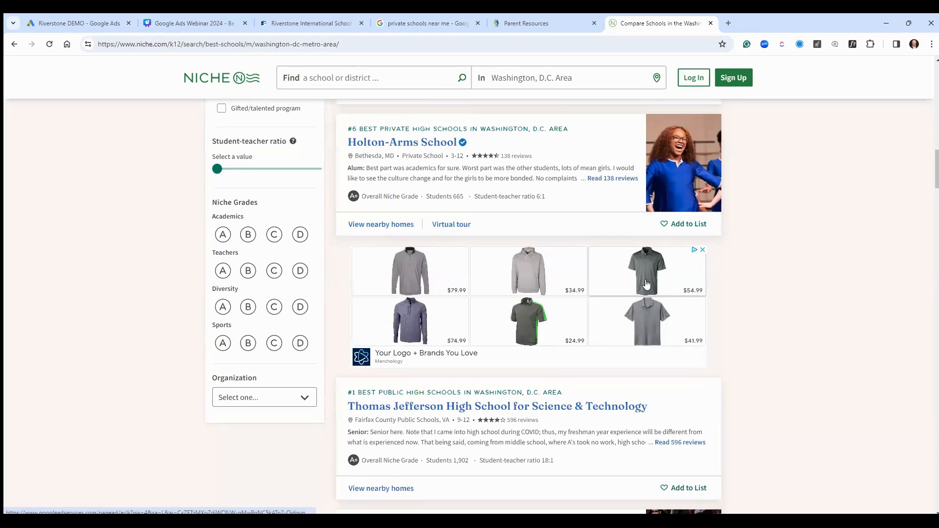
Switch back to the Local Awareness ad in Google Ads and compare its headlines and descriptions with the preview.
left_click(196, 23)
left_click(96, 23)
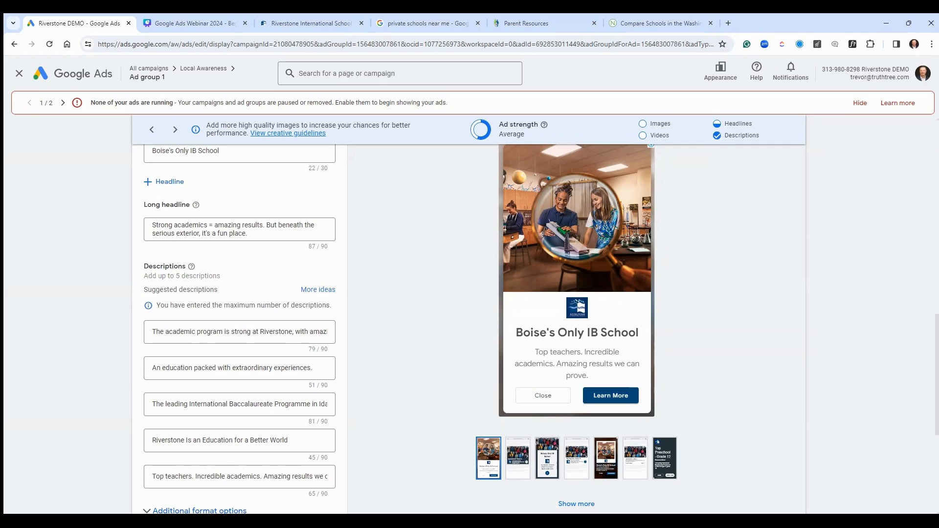
left_click_drag(243, 335, 310, 335)
scroll(256, 215, "up", 3)
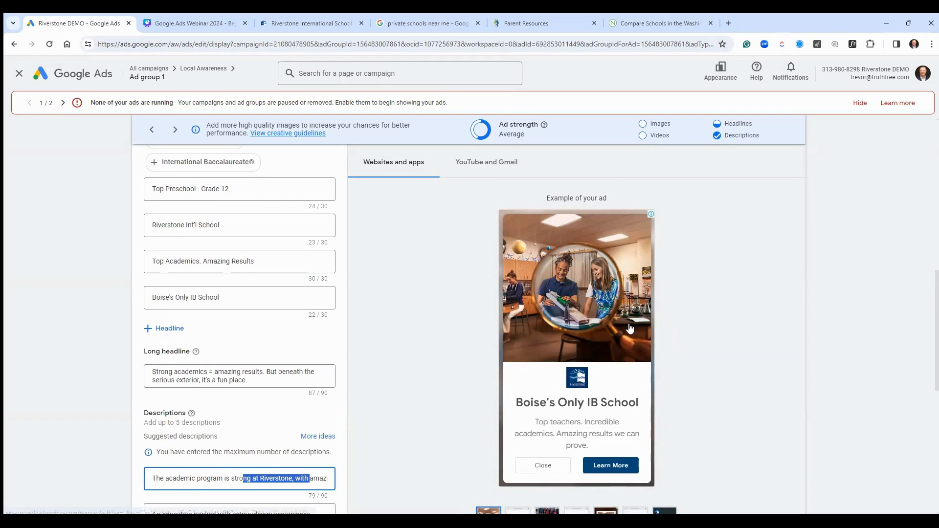
scroll(697, 359, "down", 3)
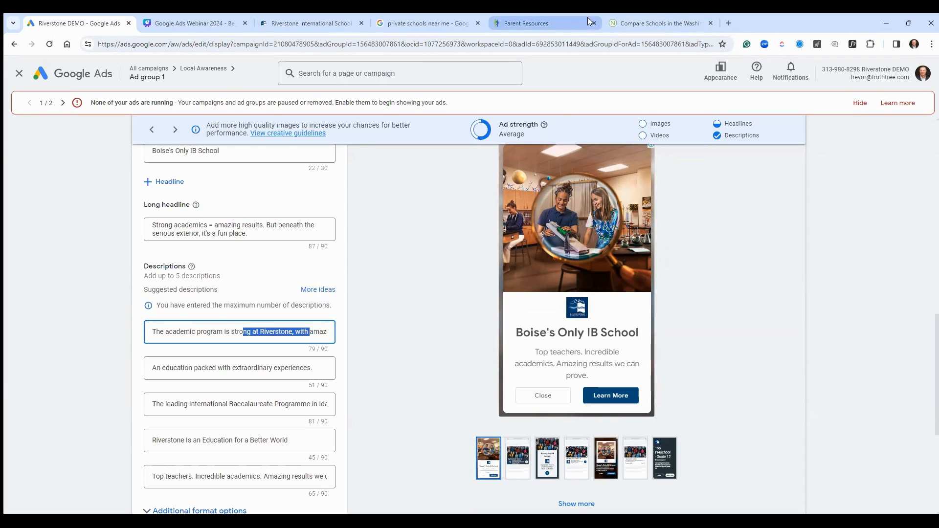
Look again at the Merchology product ad in Niche's school list, and return to the ad in Google Ads.
left_click(650, 19)
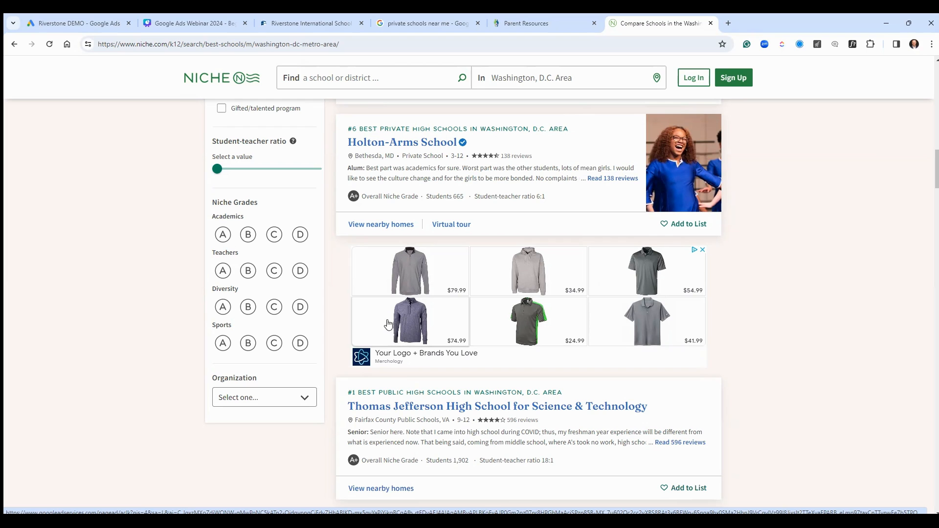
left_click(186, 29)
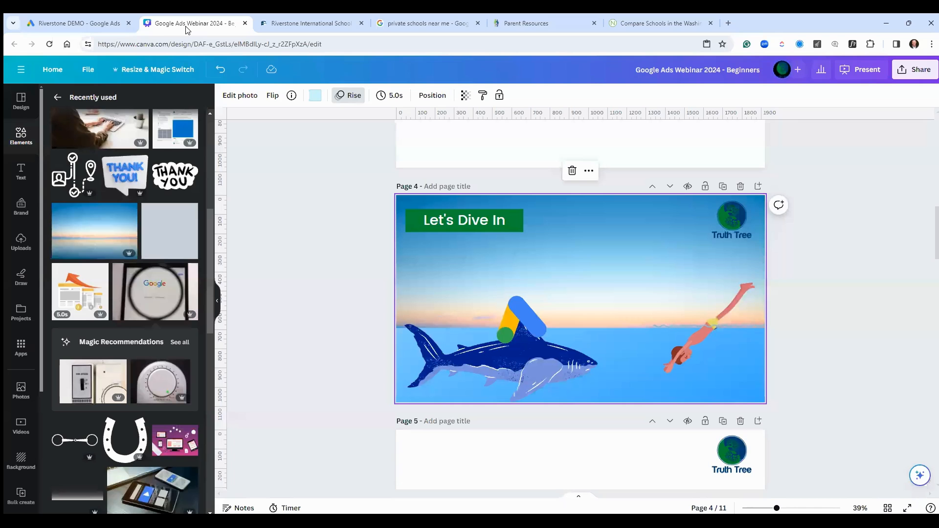
left_click(107, 25)
Set the ad's call to action text to (Automated) and check the button in the preview.
scroll(447, 247, "down", 4)
scroll(447, 252, "down", 1)
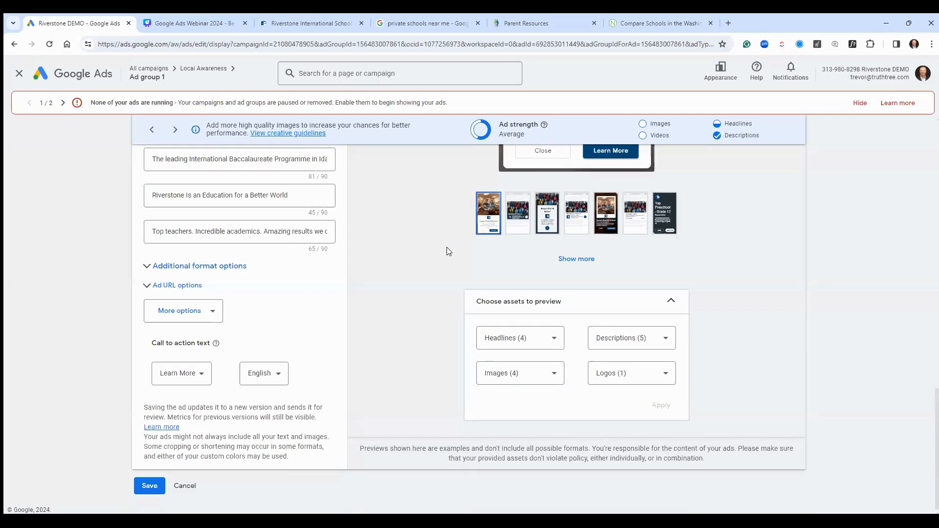
left_click(198, 377)
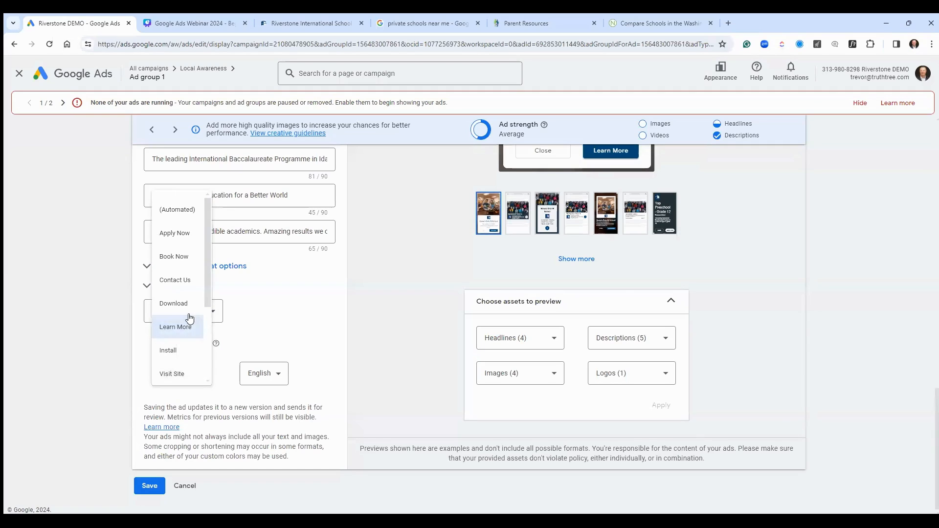
scroll(207, 324, "down", 3)
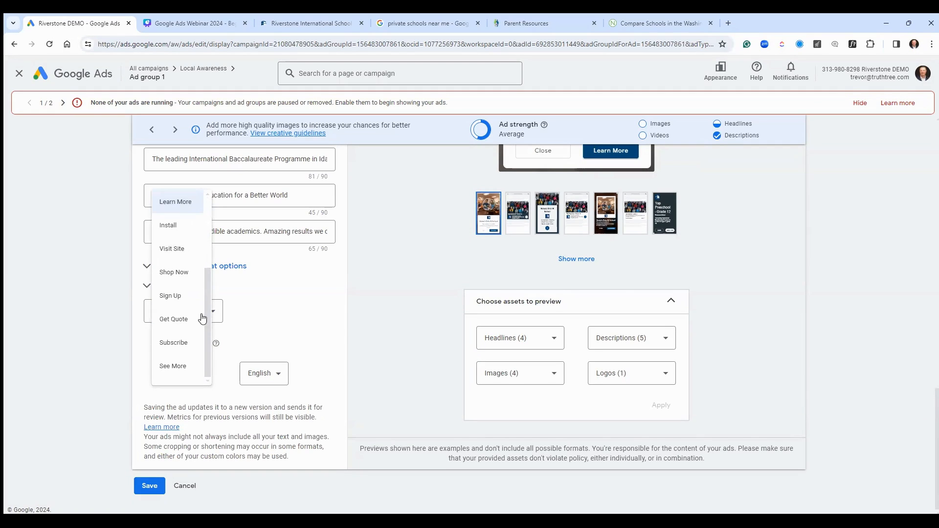
scroll(204, 316, "up", 3)
left_click(186, 215)
scroll(424, 283, "up", 4)
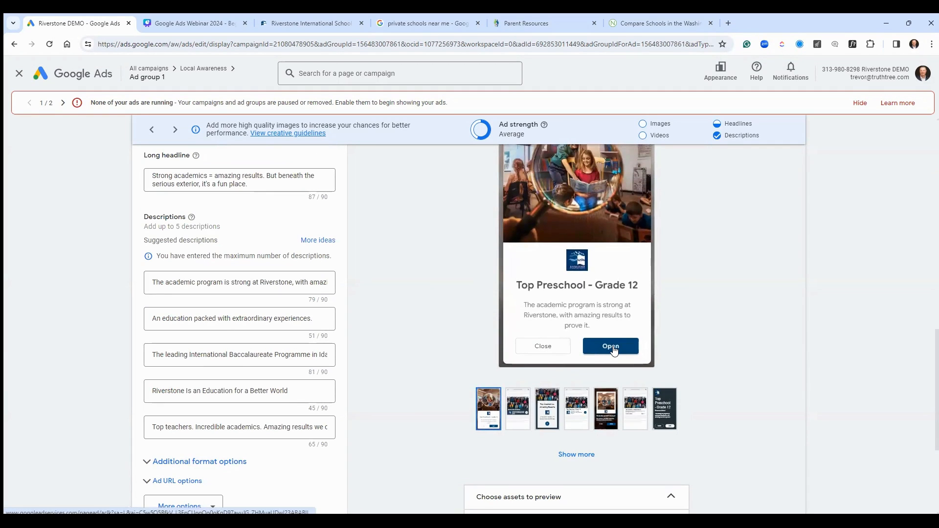
Set the ad's call to action text to Apply Now and check the button in the preview.
scroll(614, 351, "down", 3)
left_click(185, 359)
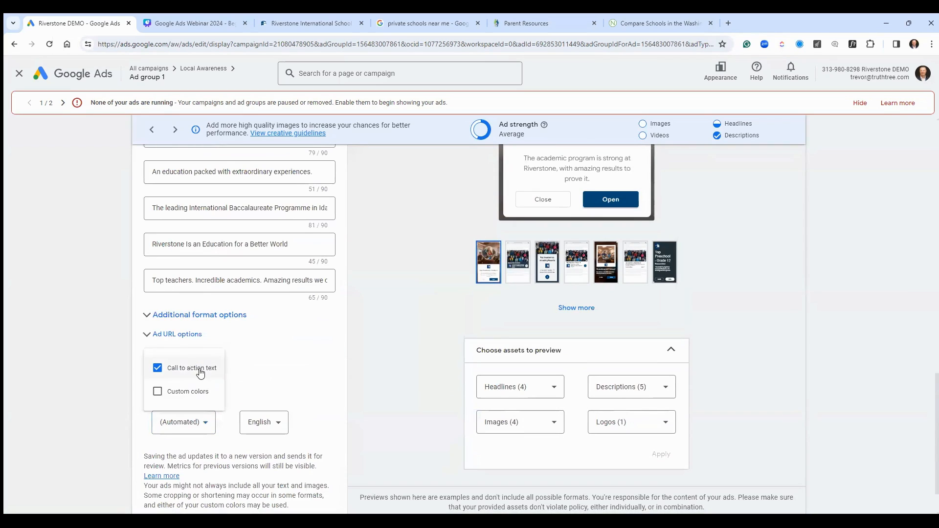
left_click(139, 379)
left_click_drag(174, 397, 183, 426)
left_click(184, 425)
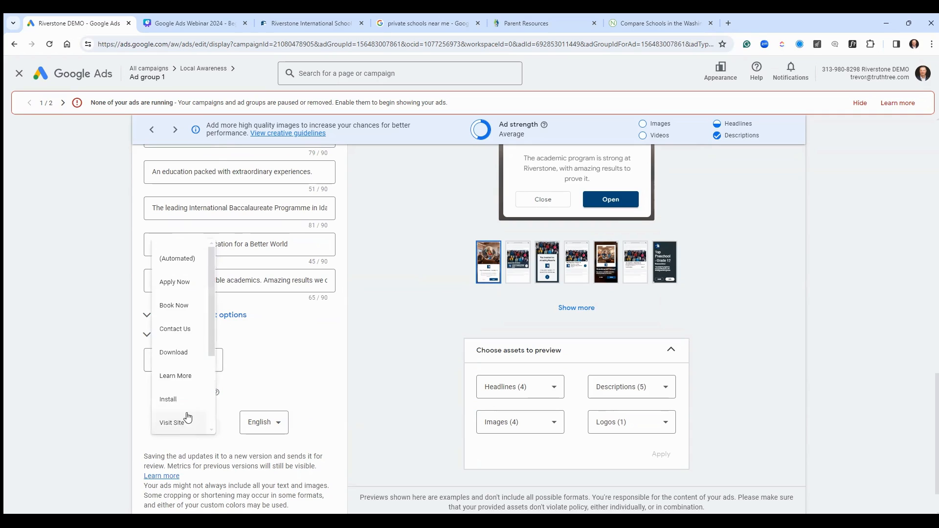
scroll(169, 387, "down", 3)
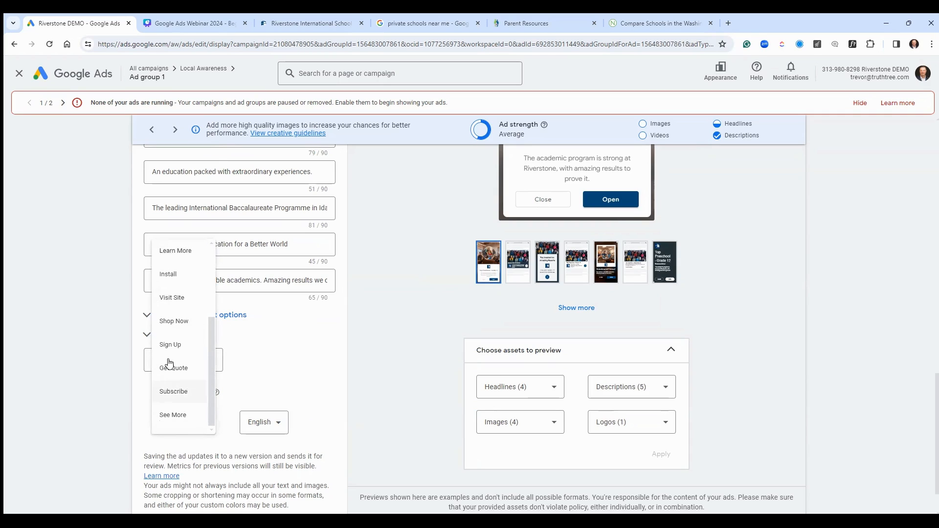
scroll(187, 361, "up", 3)
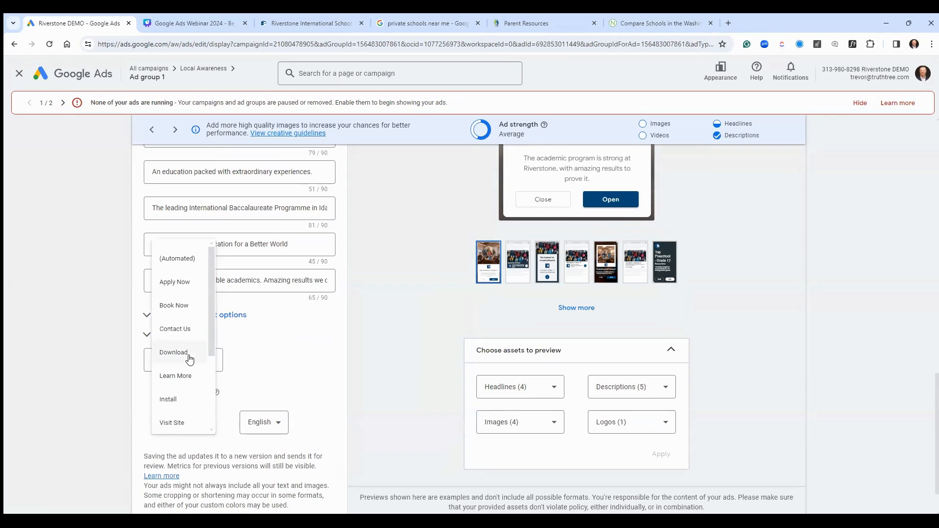
left_click(172, 283)
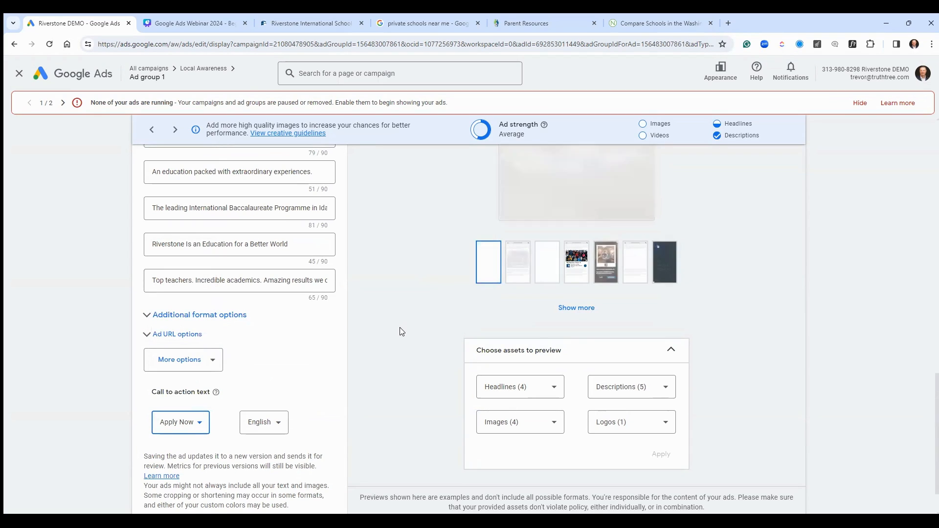
scroll(400, 331, "up", 3)
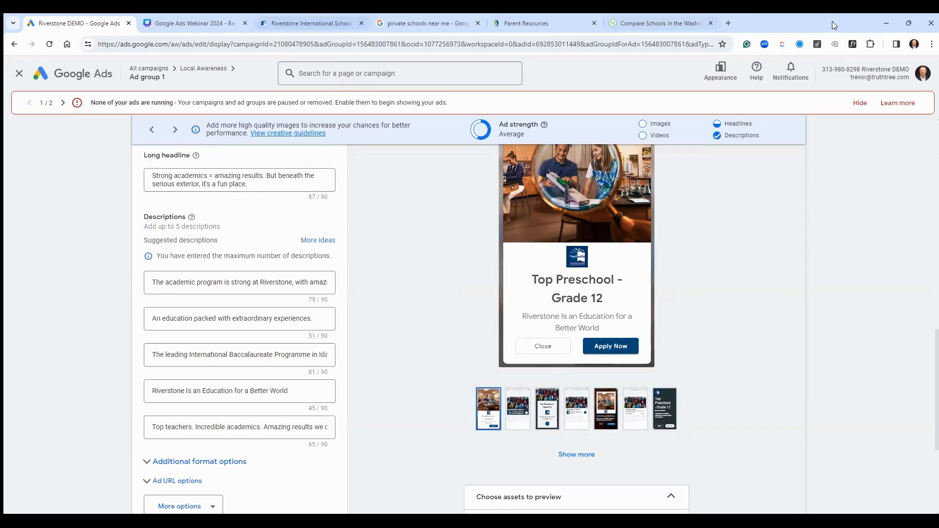
Open hockeybuzz.com in a new tab and reload the page to load its ads.
left_click(728, 22)
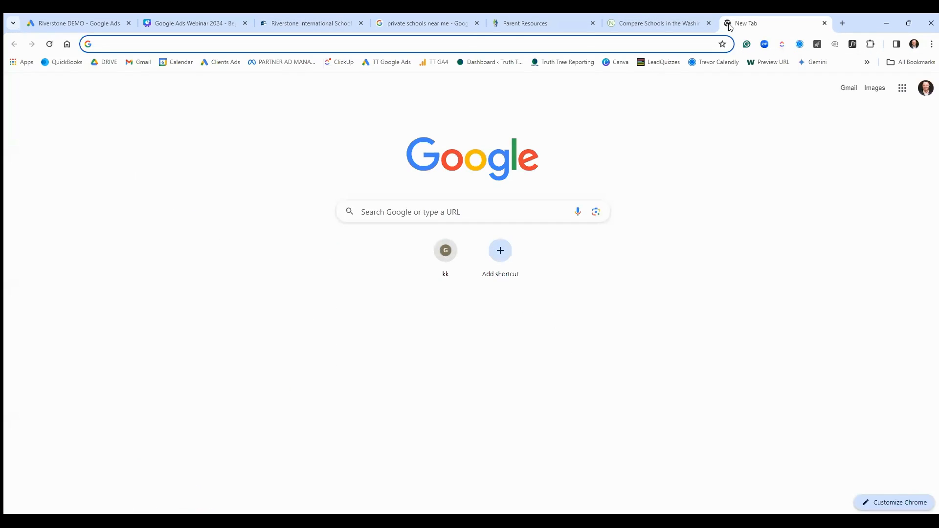
type("hockeybuzz.com")
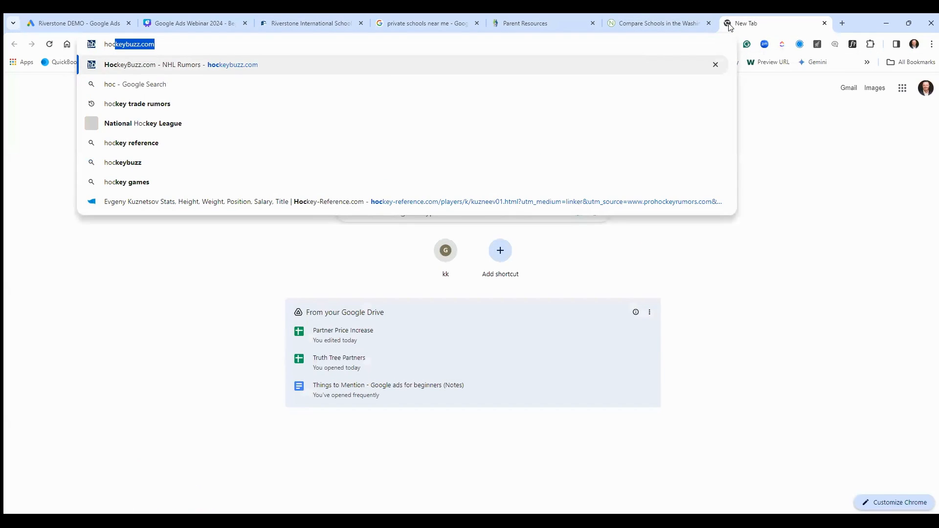
key("Return")
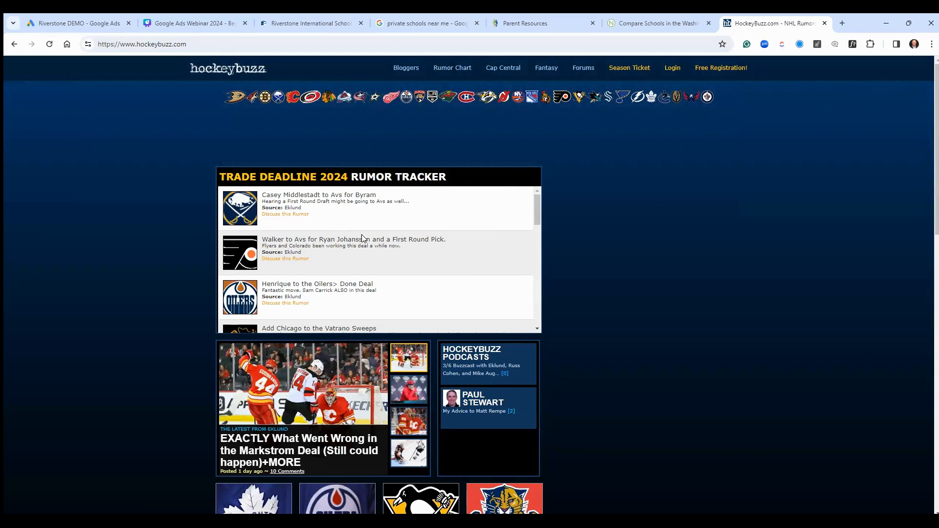
left_click_drag(321, 240, 367, 240)
left_click(117, 215)
left_click(50, 44)
Examine the display and video ads throughout the HockeyBuzz homepage, and switch back to Google Ads.
scroll(442, 313, "down", 4)
scroll(694, 386, "down", 4)
scroll(691, 342, "up", 5)
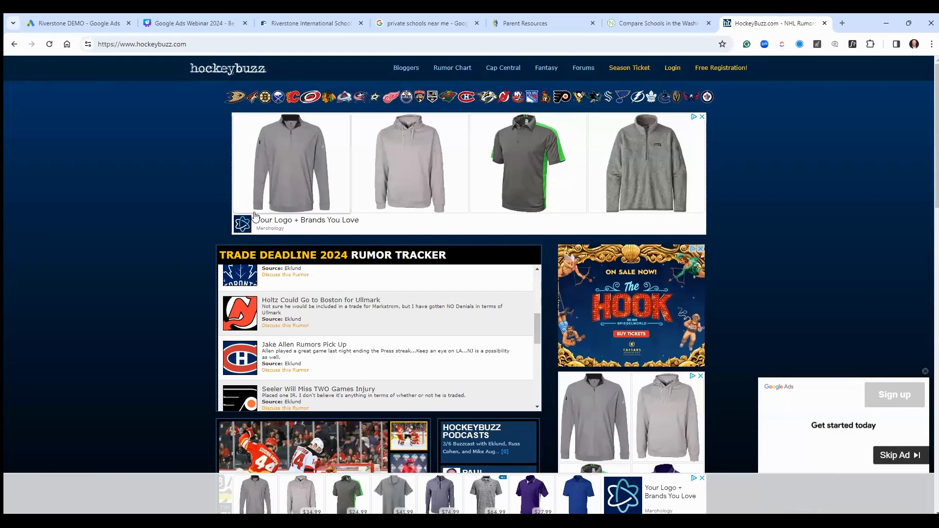
scroll(533, 286, "down", 3)
scroll(533, 287, "down", 1)
scroll(729, 234, "down", 8)
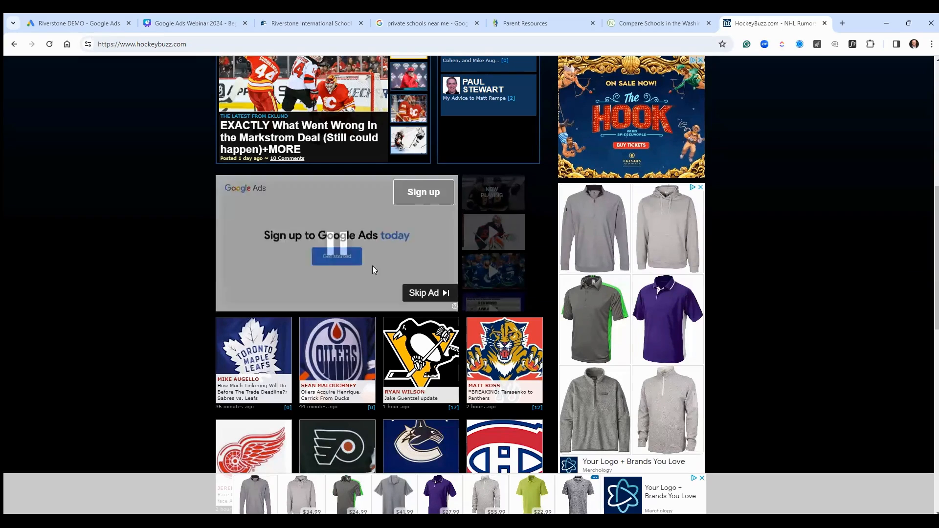
scroll(677, 277, "down", 3)
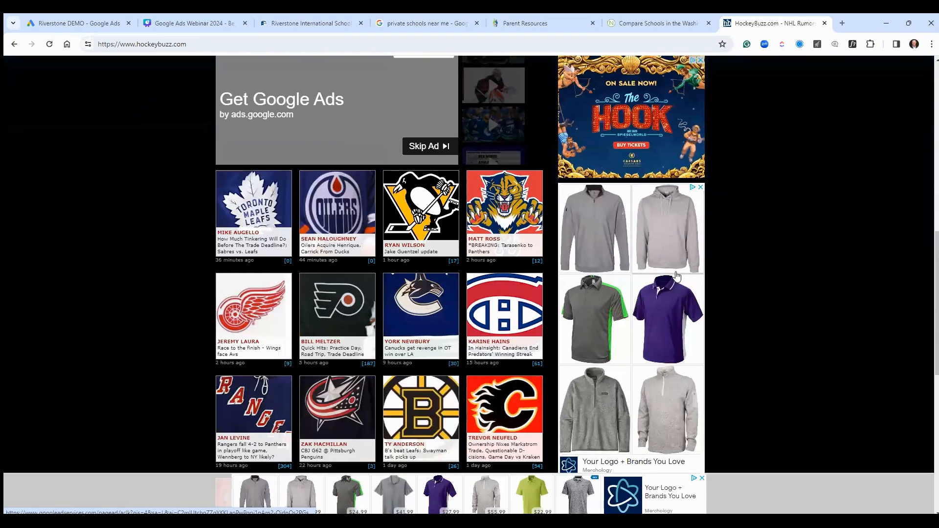
scroll(677, 276, "down", 8)
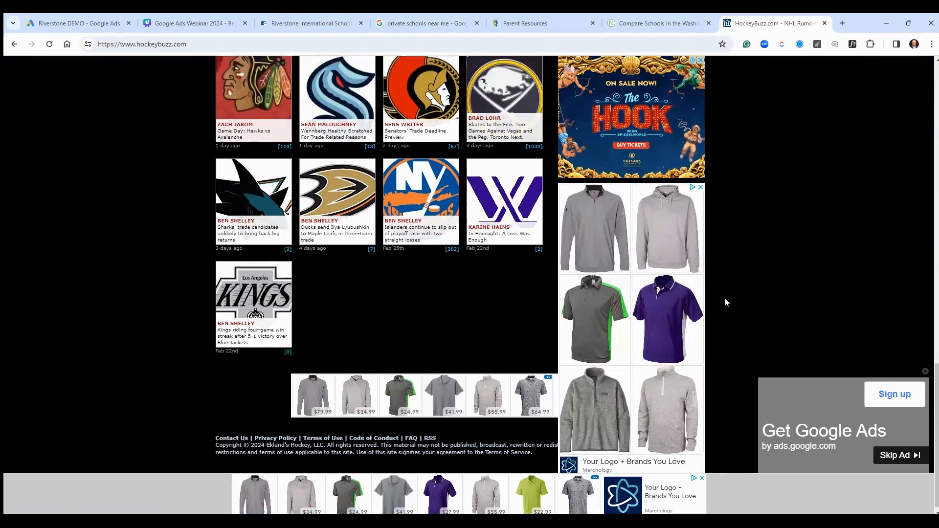
scroll(723, 298, "up", 6)
scroll(724, 298, "up", 5)
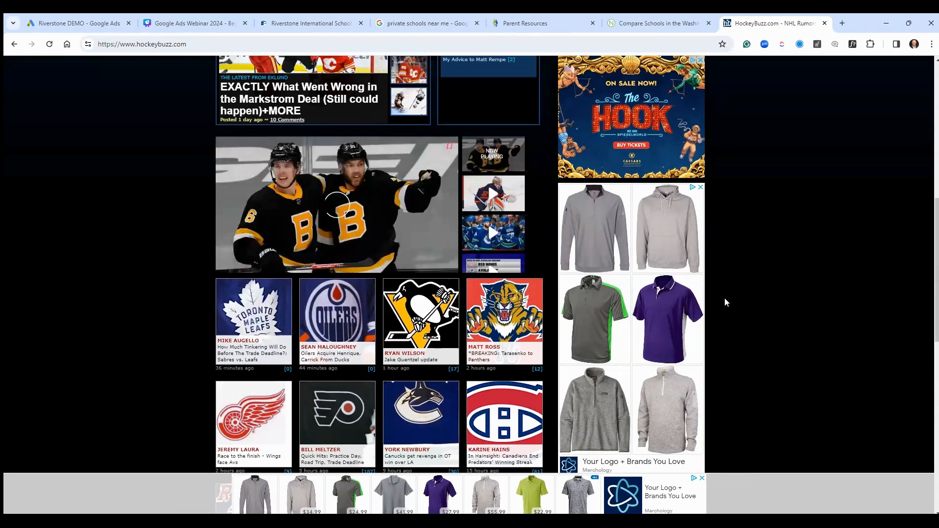
scroll(770, 244, "up", 7)
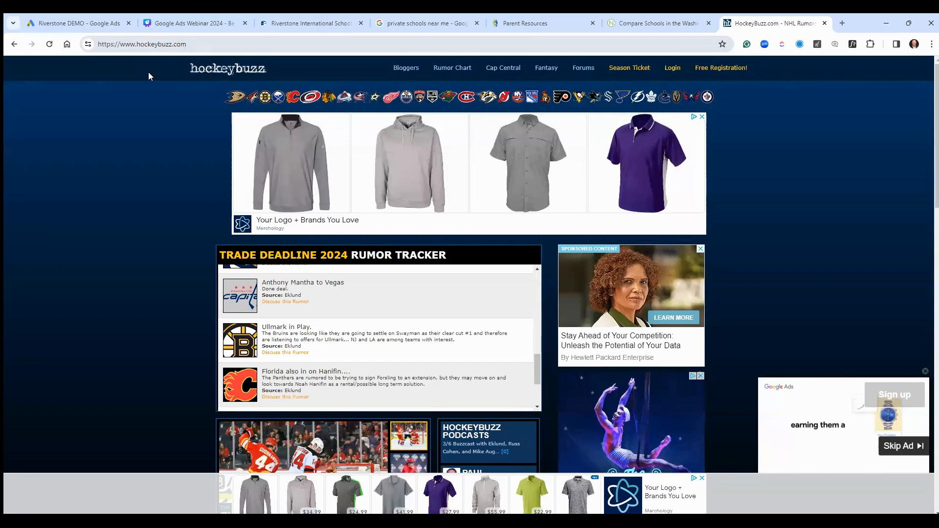
left_click(62, 22)
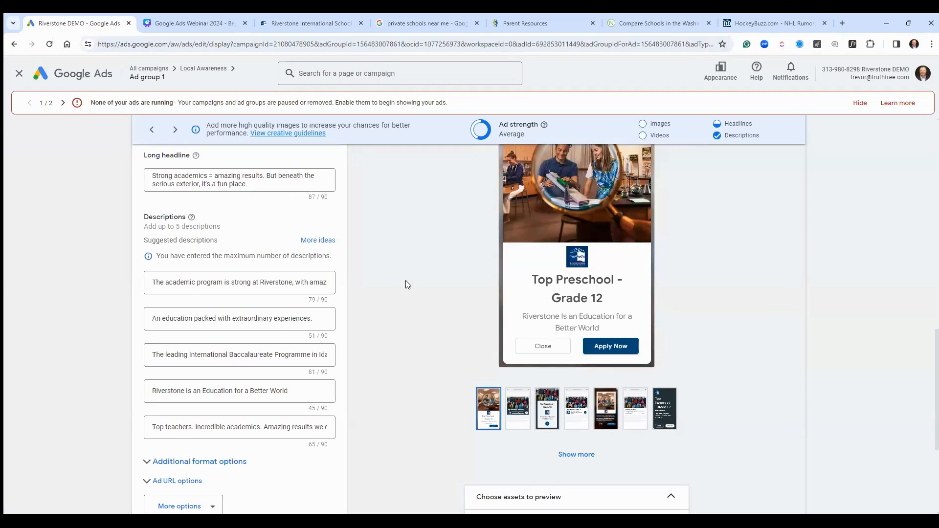